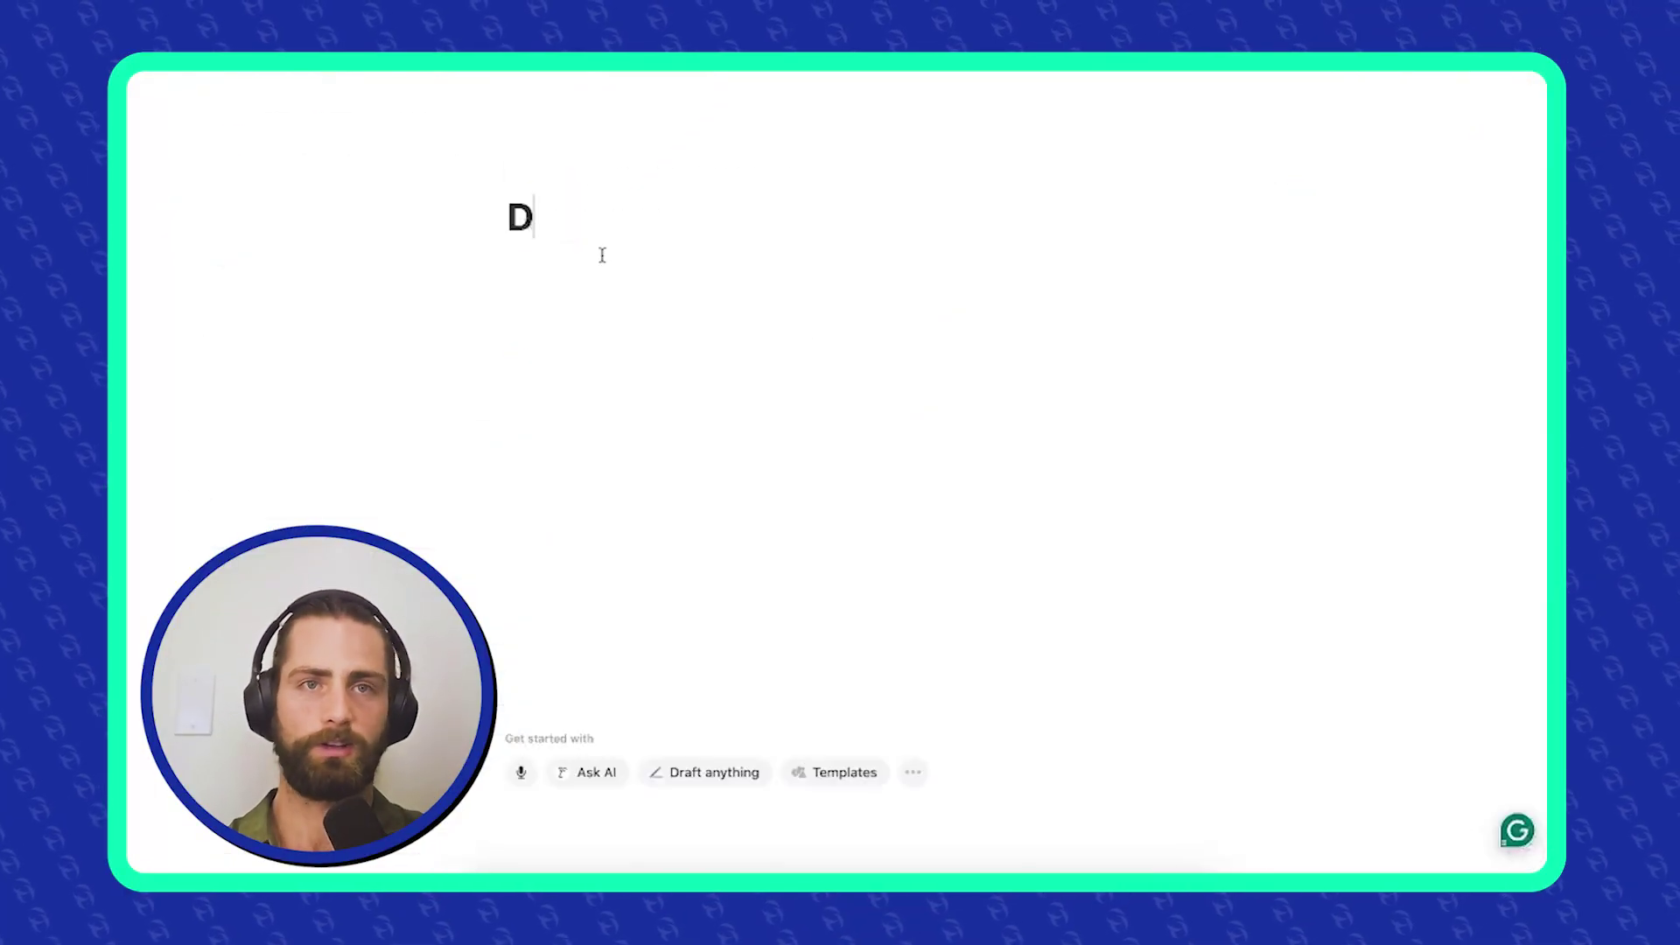
Step: Open the Client Payments database listing payment amounts, dates and SEO or Ads services
{"action": "type", "text": "/"}
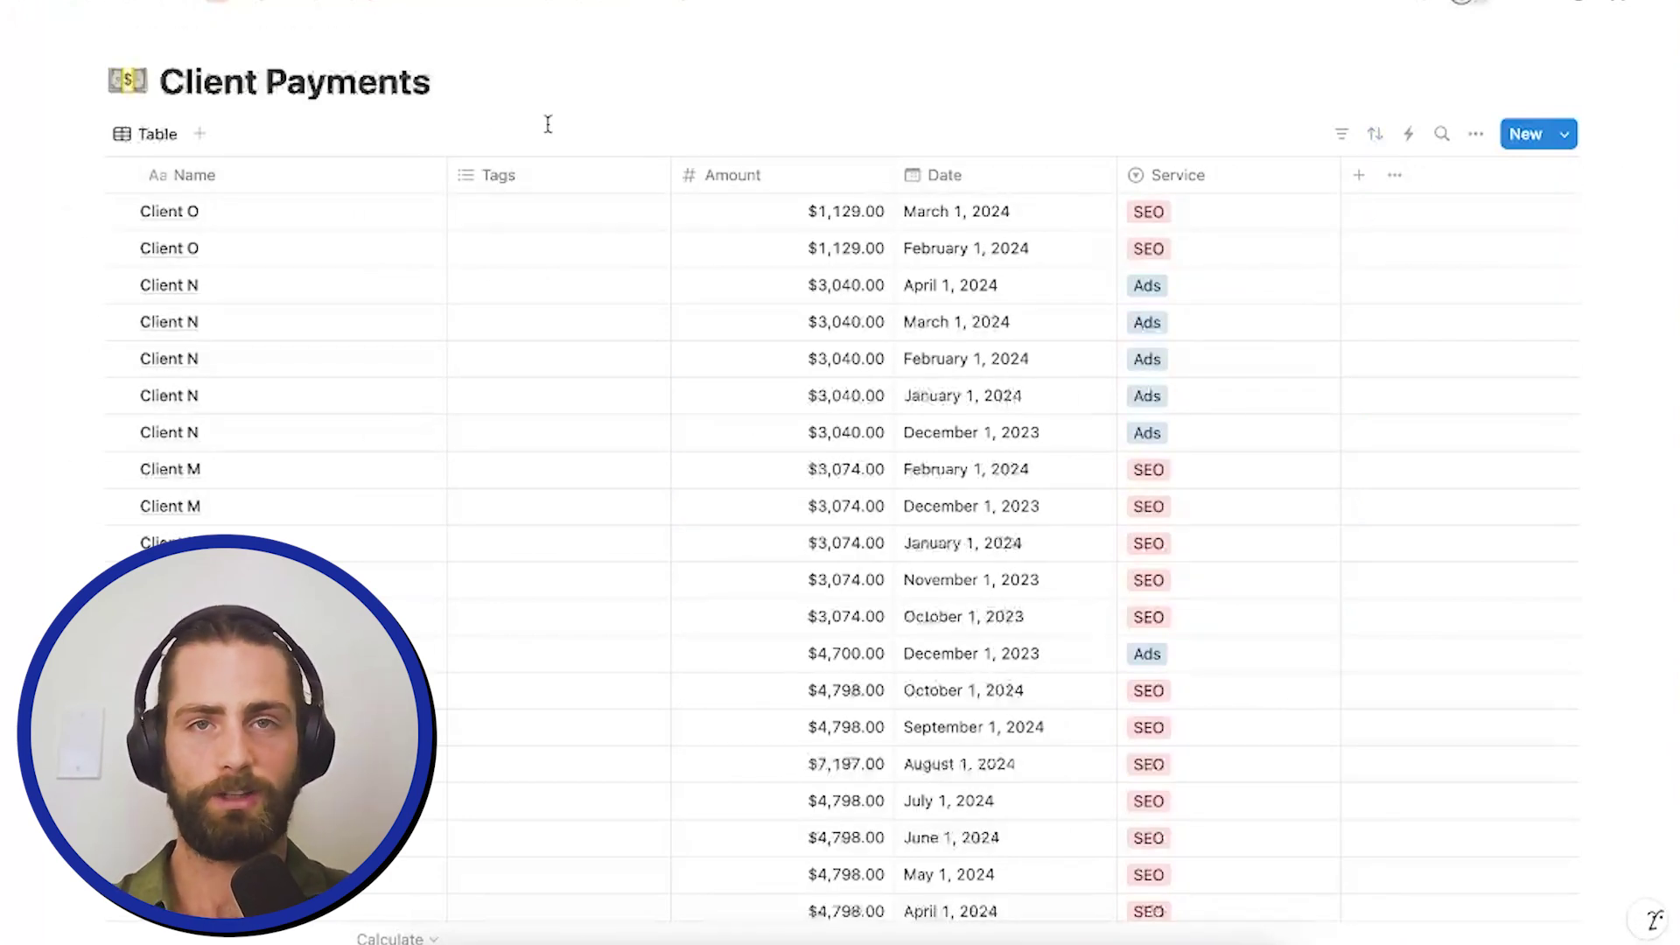
Step: From the KPI Dashboard Example page, create the Dashboard page with a 💯 icon
{"action": "left_click", "coordinate": [420, 6]}
{"action": "type", "text": "/data"}
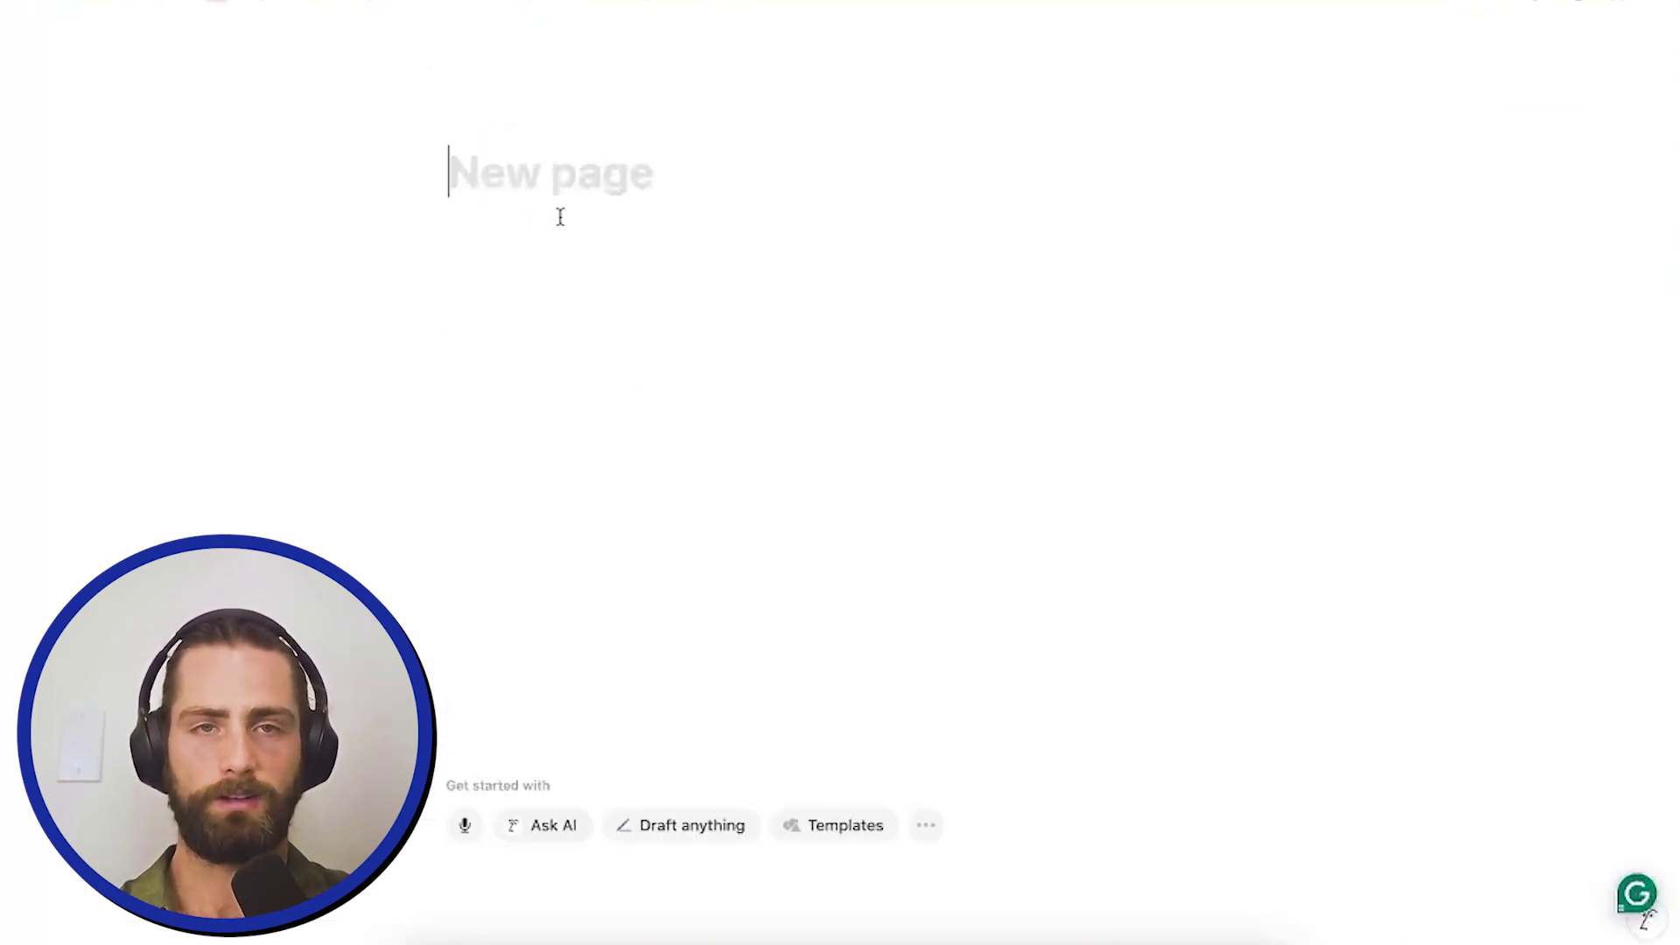
{"action": "left_click", "coordinate": [487, 120]}
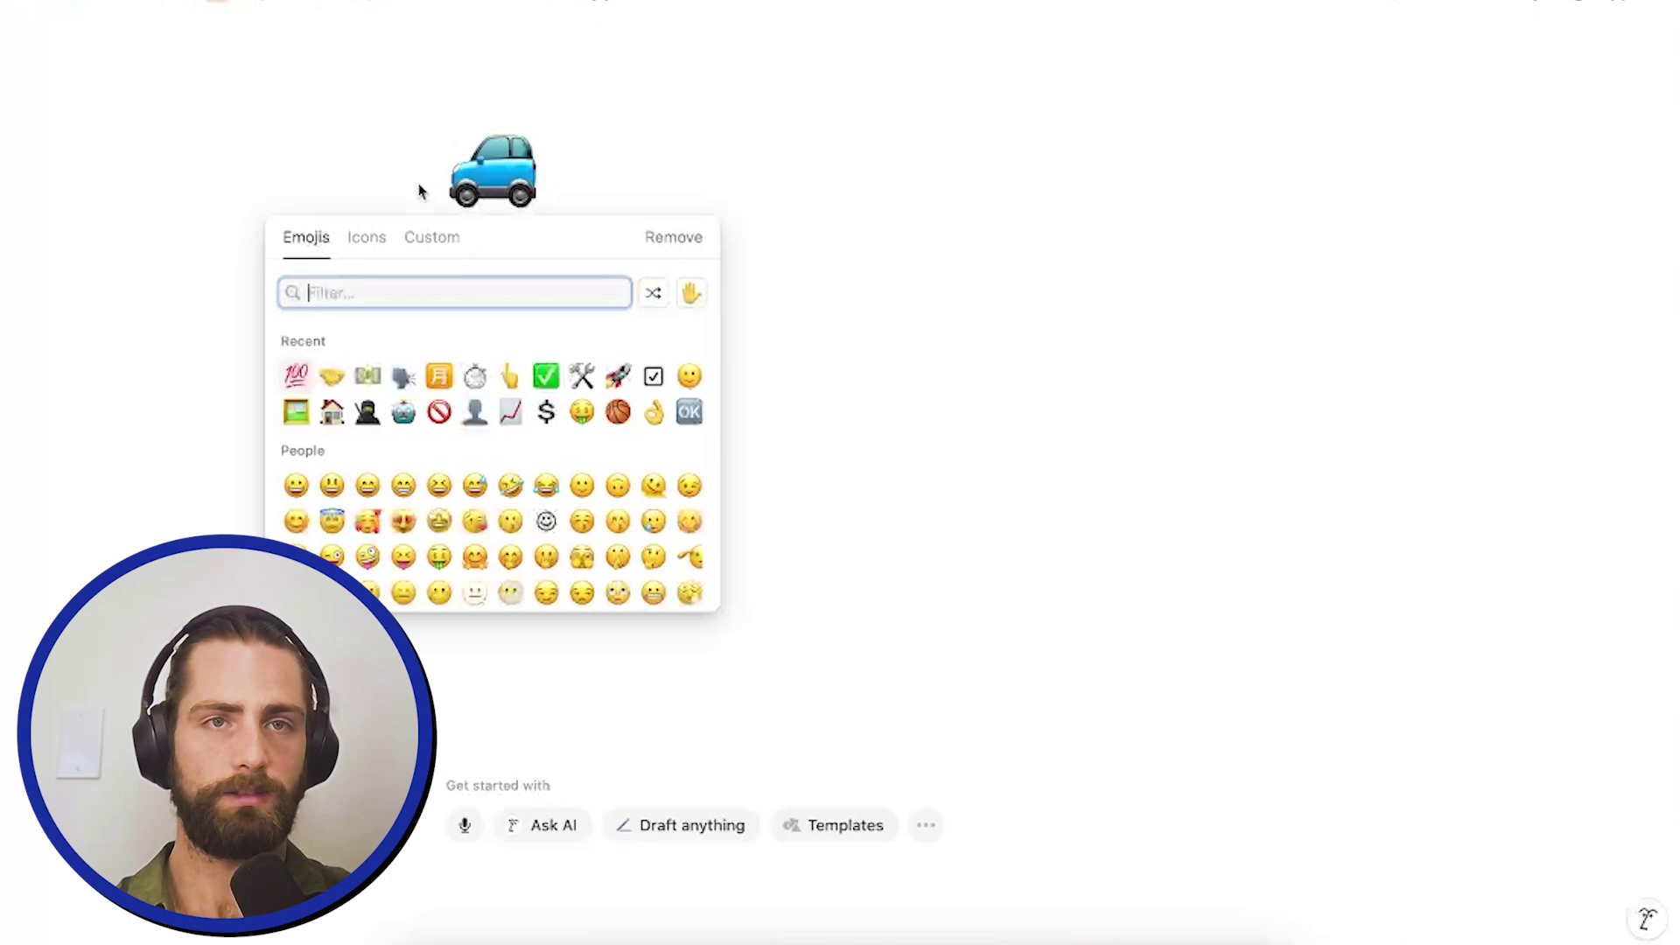
{"action": "type", "text": "10"}
{"action": "key", "text": "Return"}
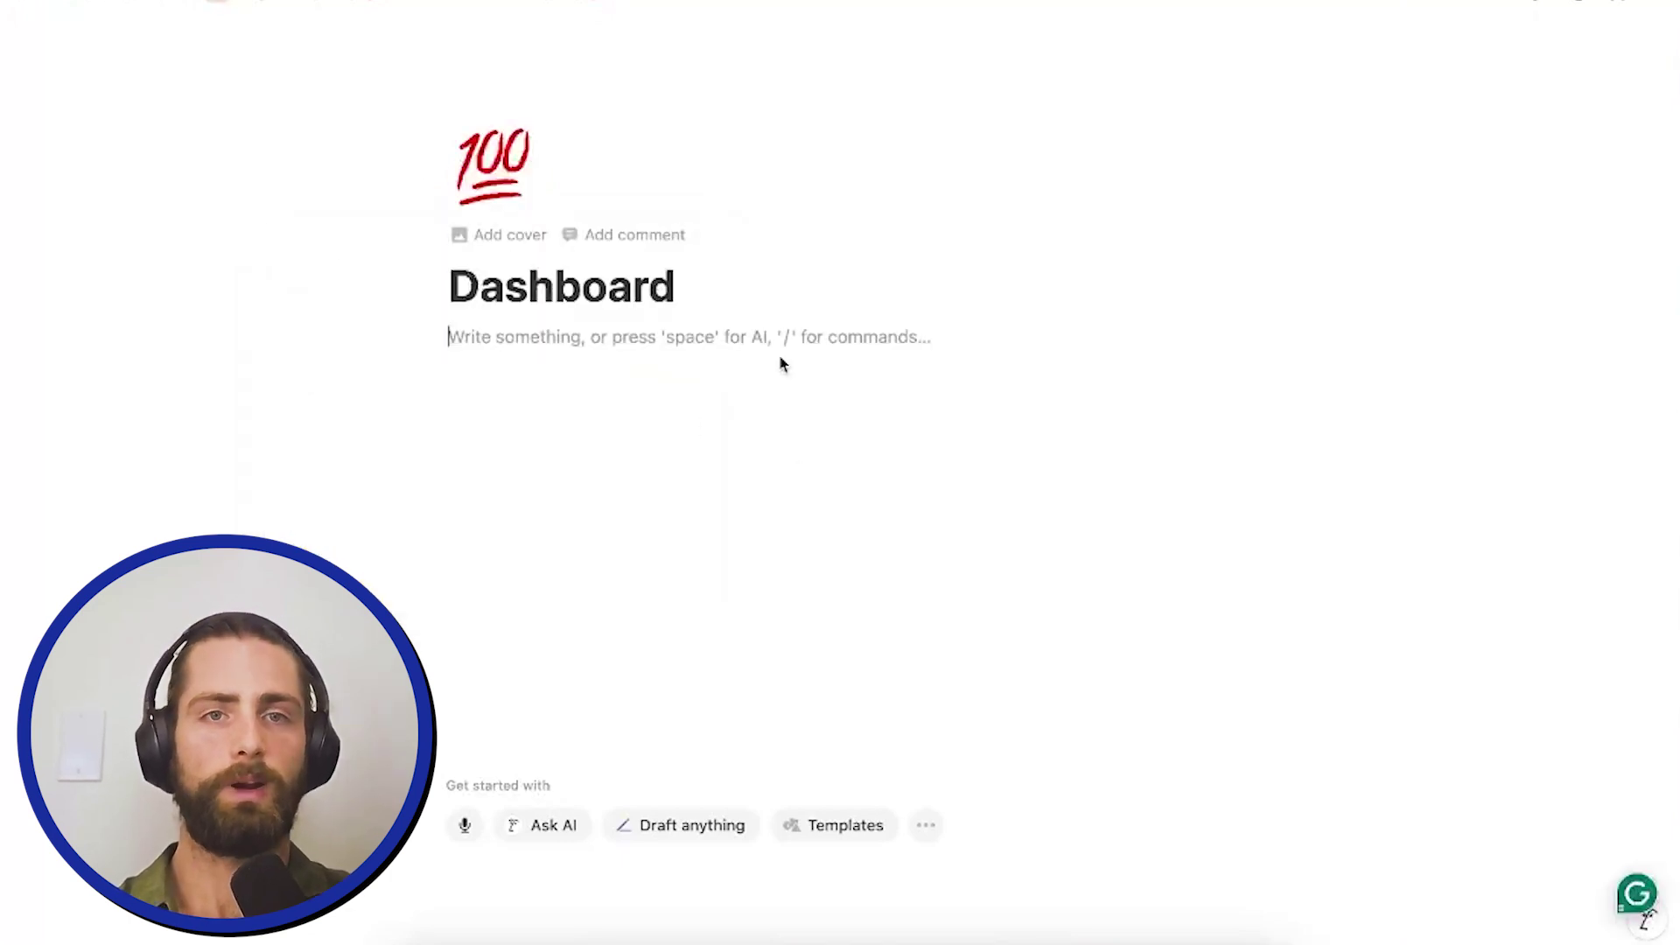
Step: Add a table of contents and a '🤝 Sales' toggle Heading 1, starting a chart block inside
{"action": "type", "text": "/toc"}
{"action": "key", "text": "Return"}
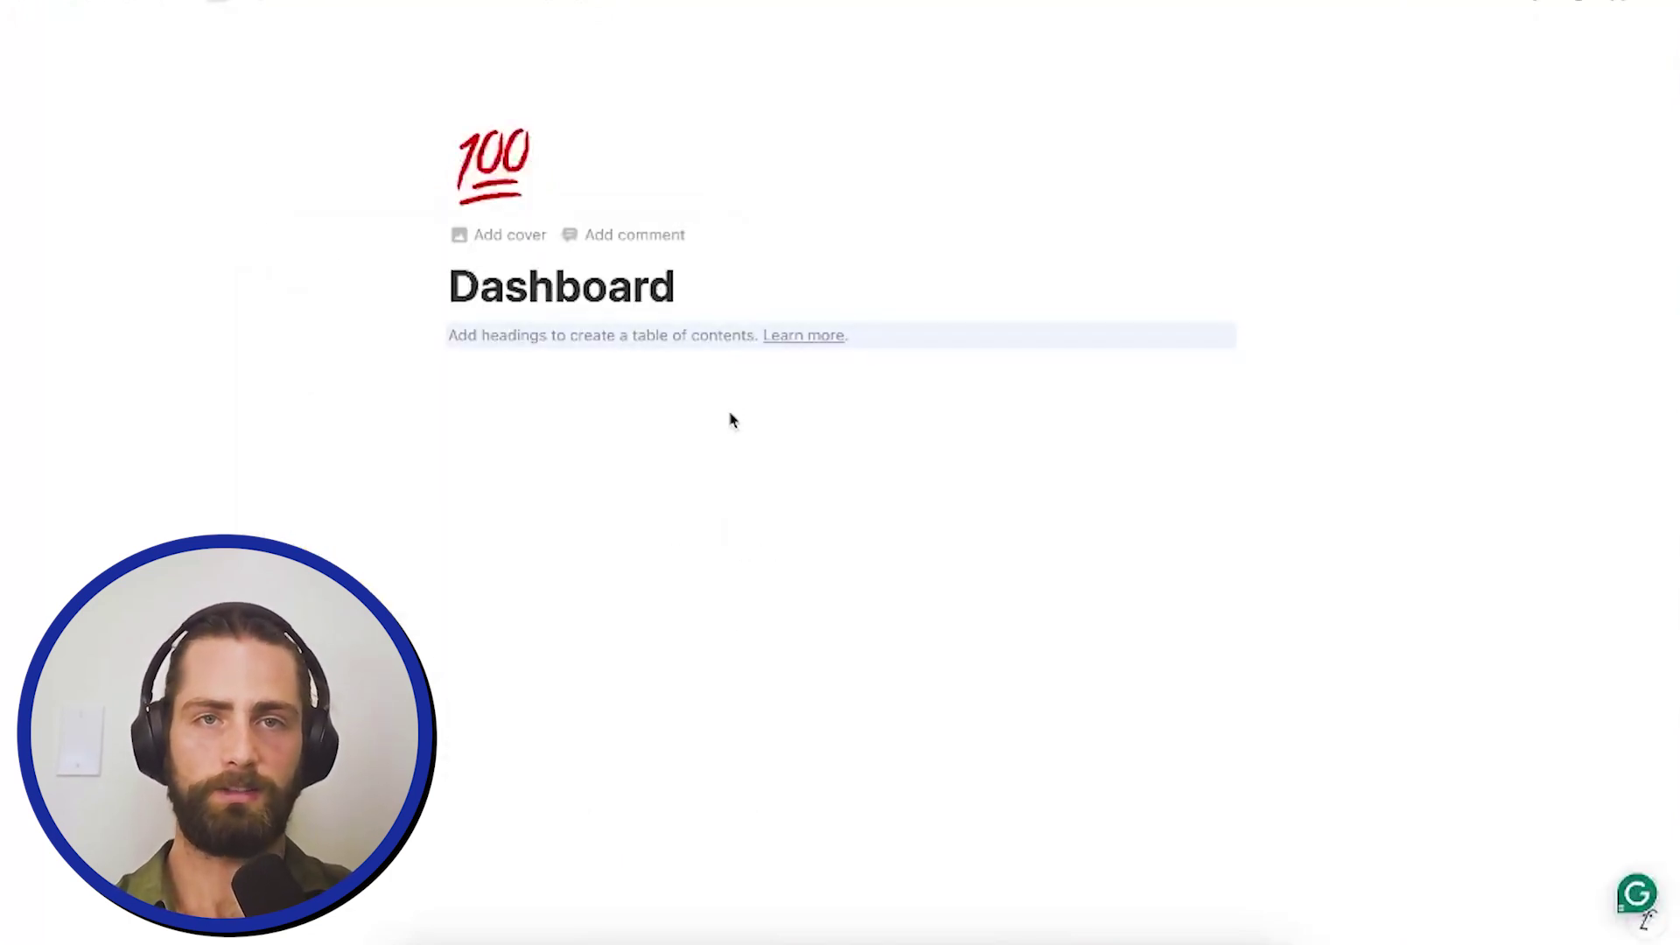
{"action": "type", "text": "/h1"}
{"action": "key", "text": "Return"}
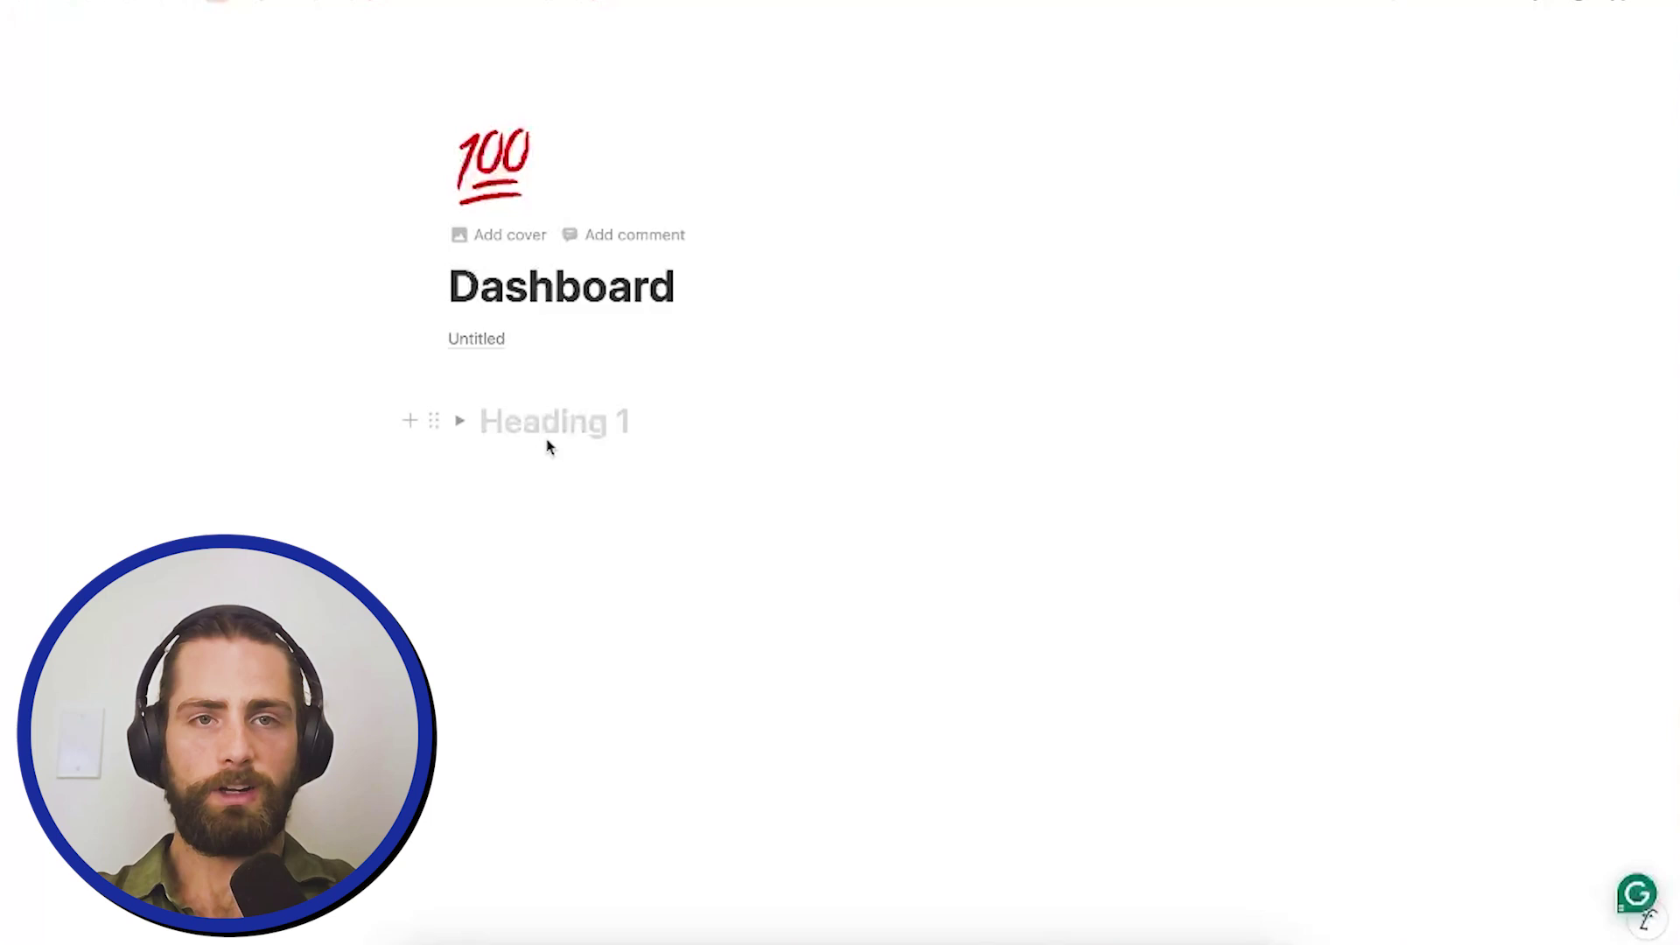
{"action": "type", "text": ":shakeSales"}
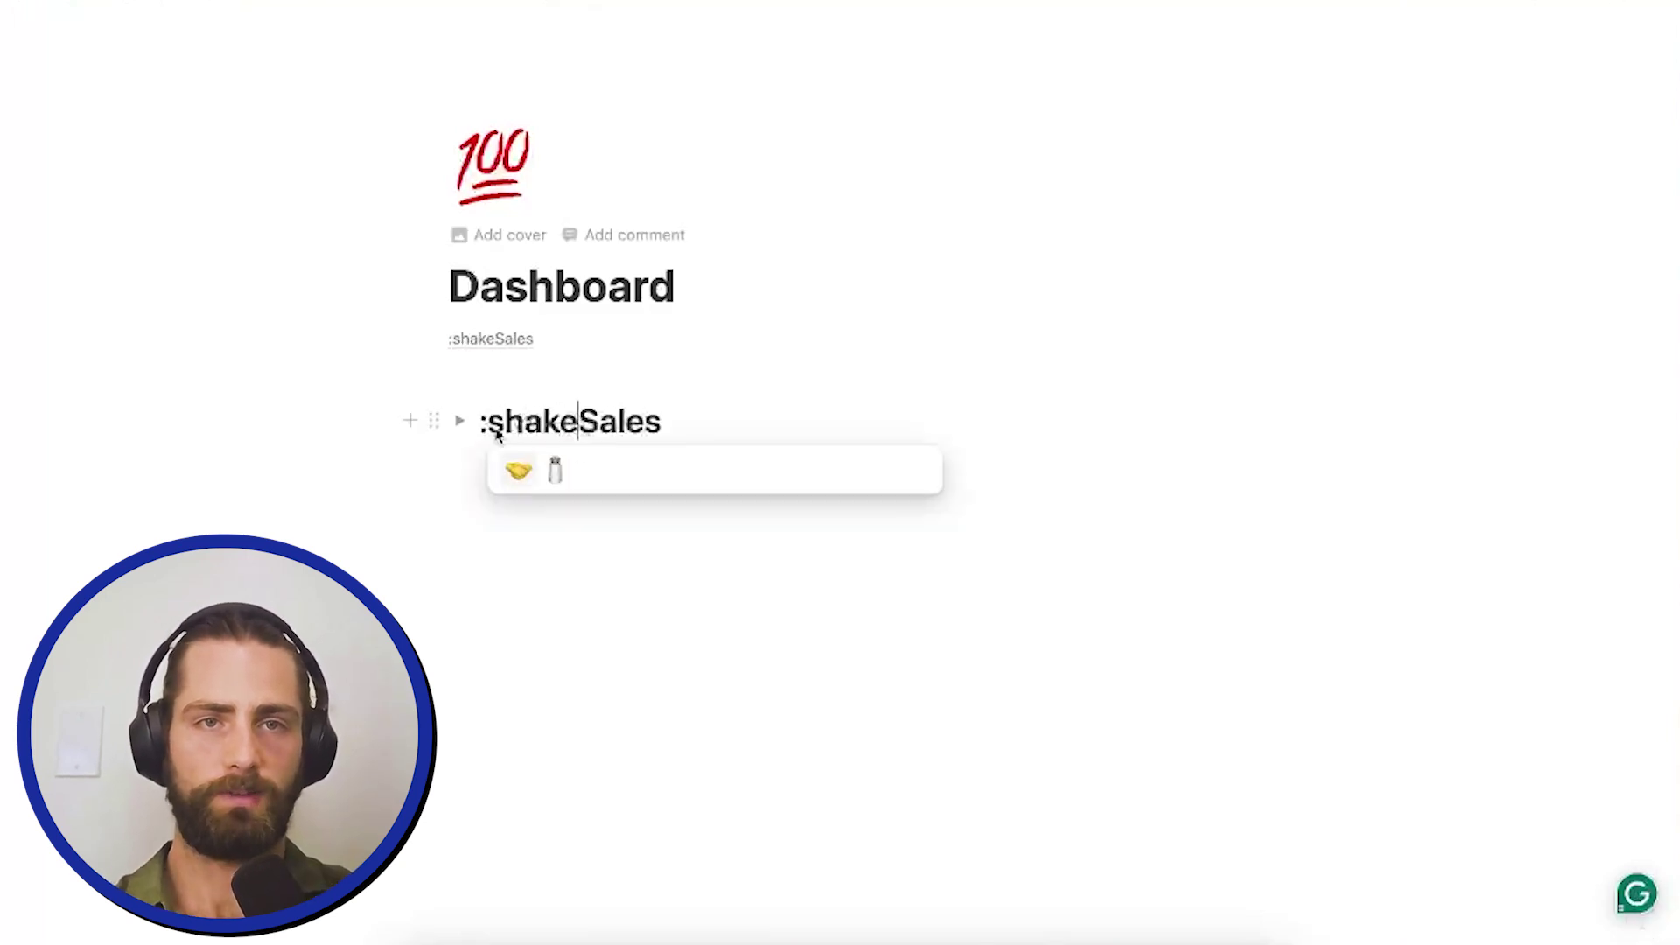
{"action": "key", "text": "Return"}
{"action": "left_click", "coordinate": [529, 476]}
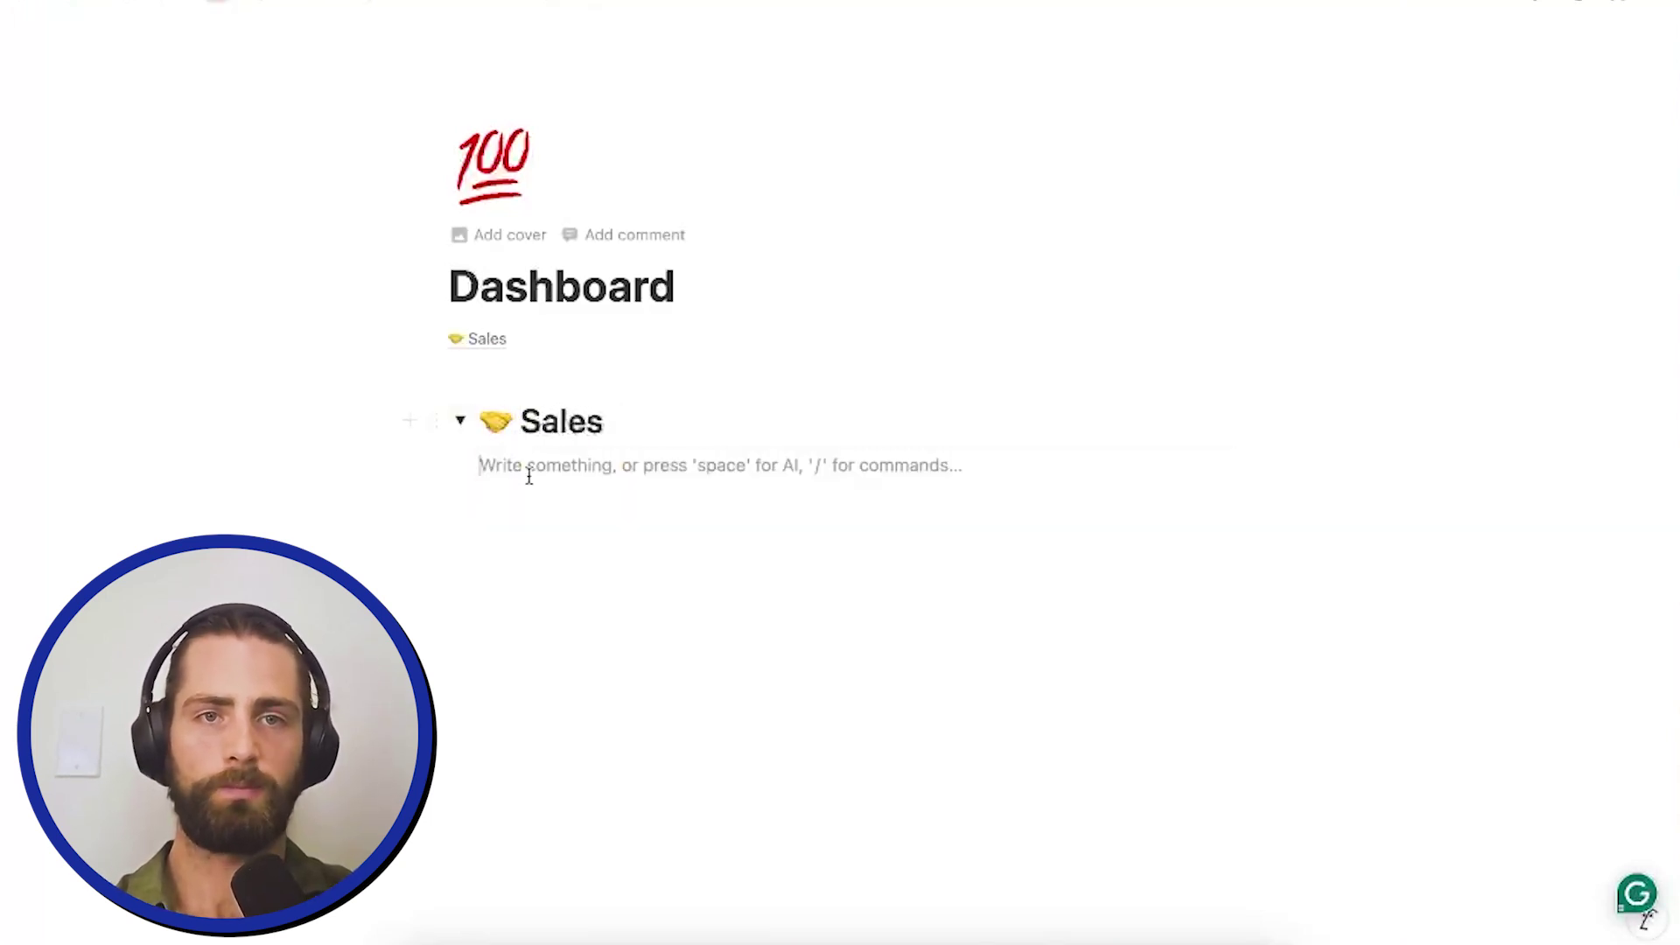
{"action": "type", "text": "/"}
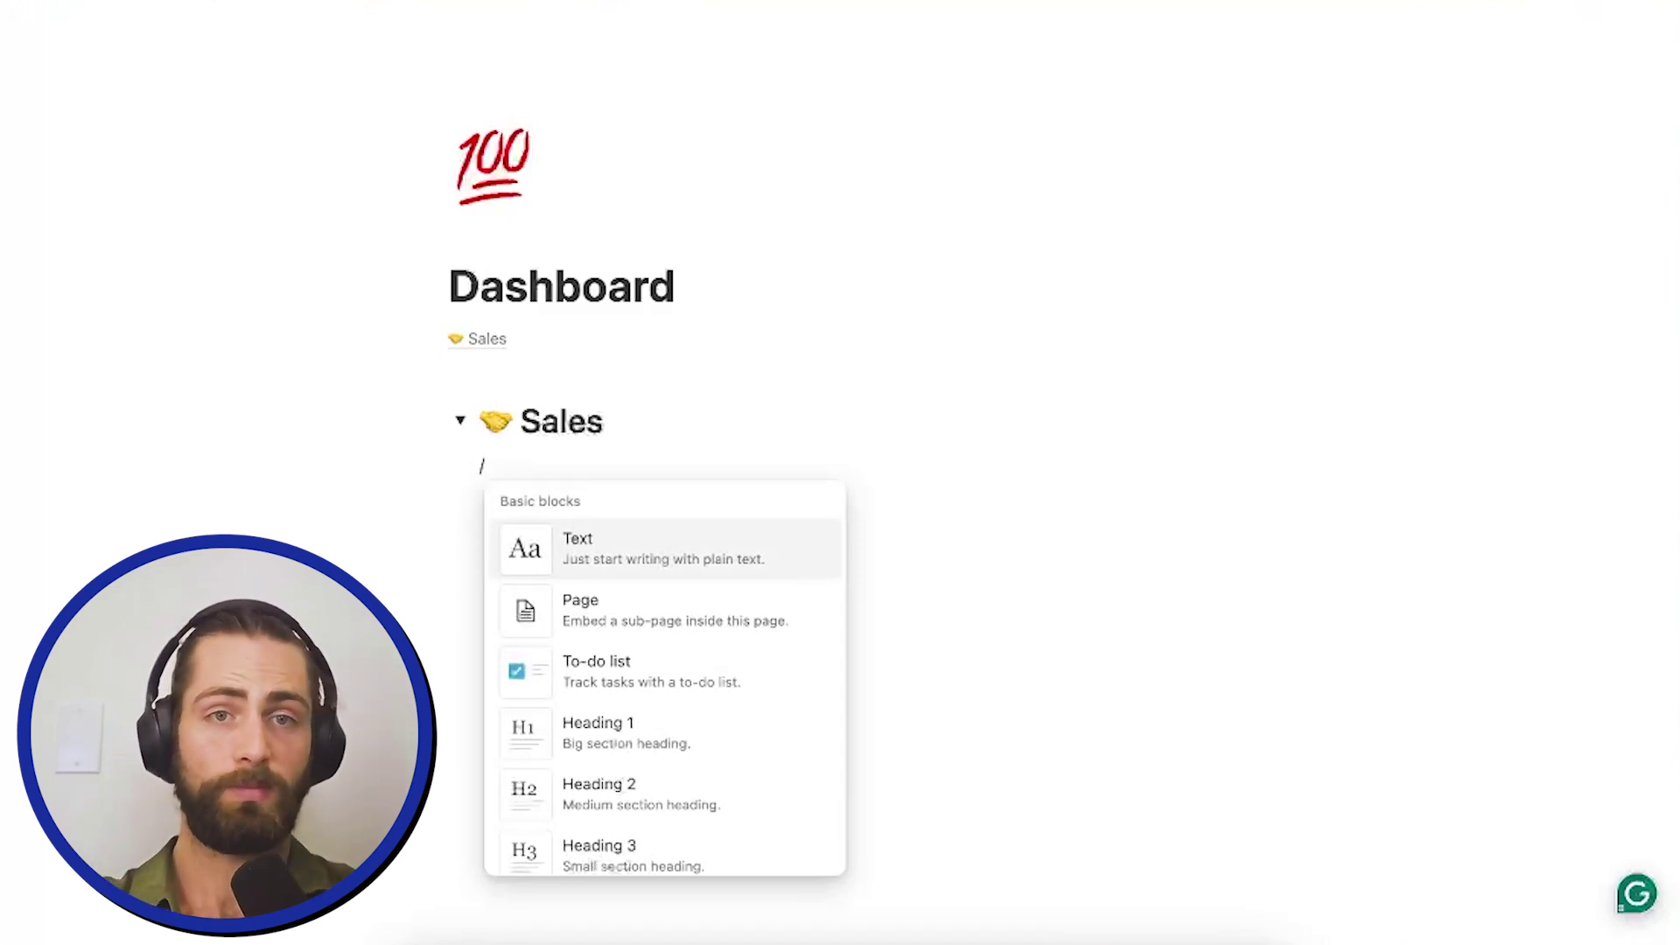
{"action": "type", "text": "char"}
Step: Insert a Sales Pipeline line chart with Discovery Call Date by Week on the X axis
{"action": "key", "text": "Down"}
{"action": "key", "text": "Down"}
{"action": "key", "text": "Return"}
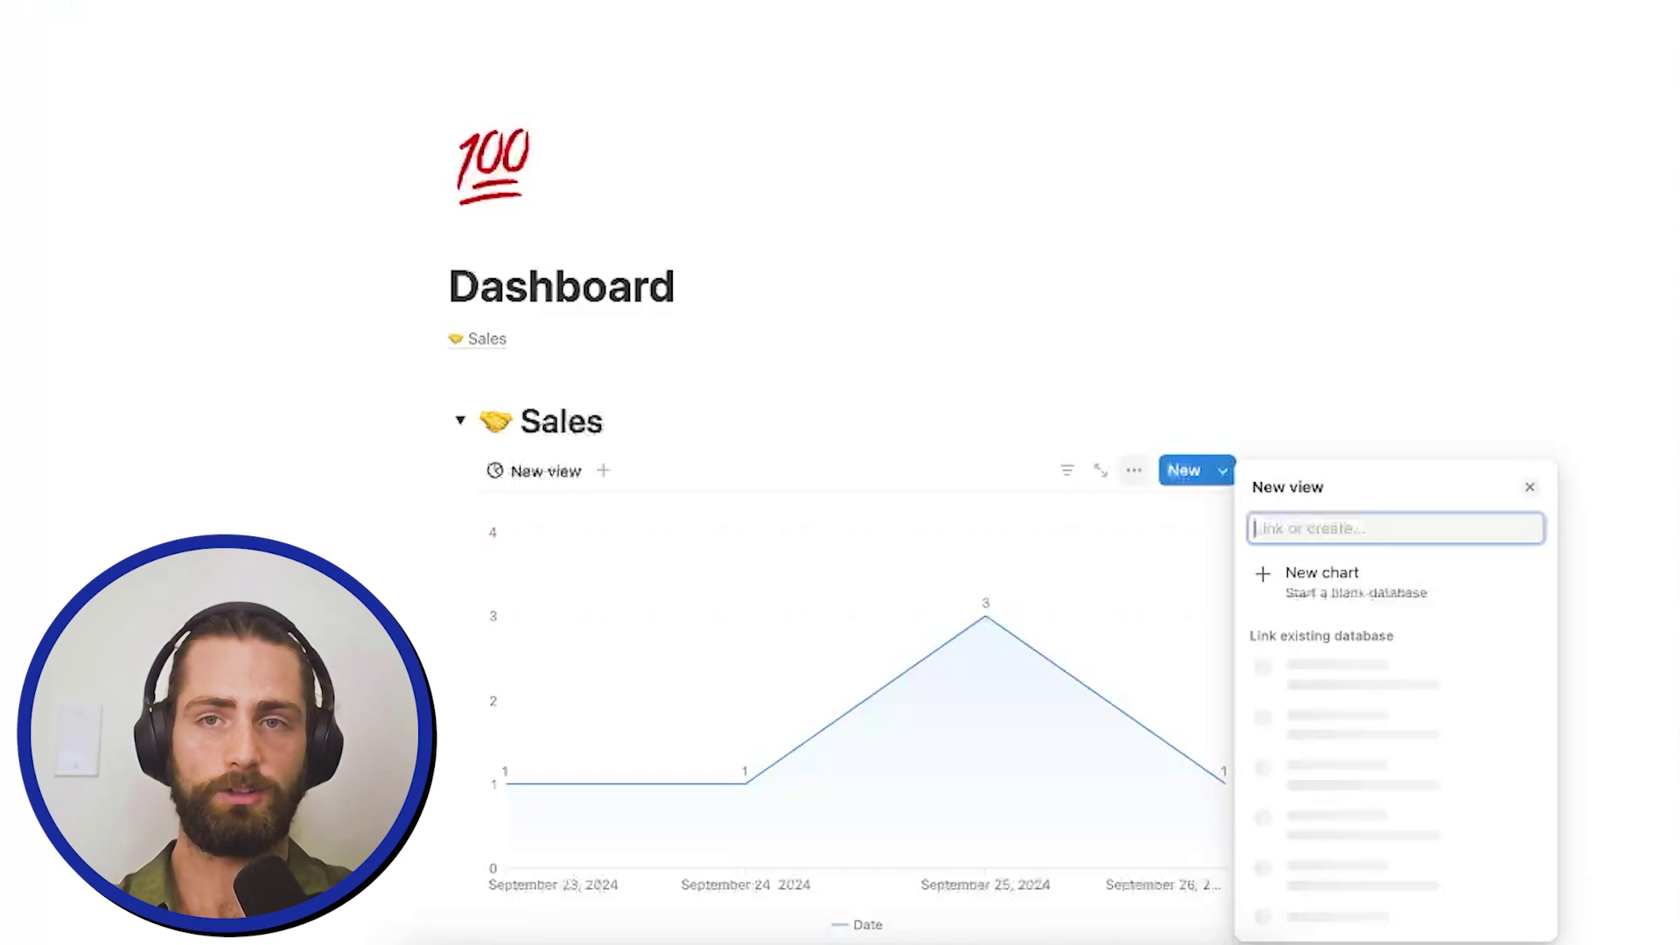
{"action": "left_click", "coordinate": [1313, 245]}
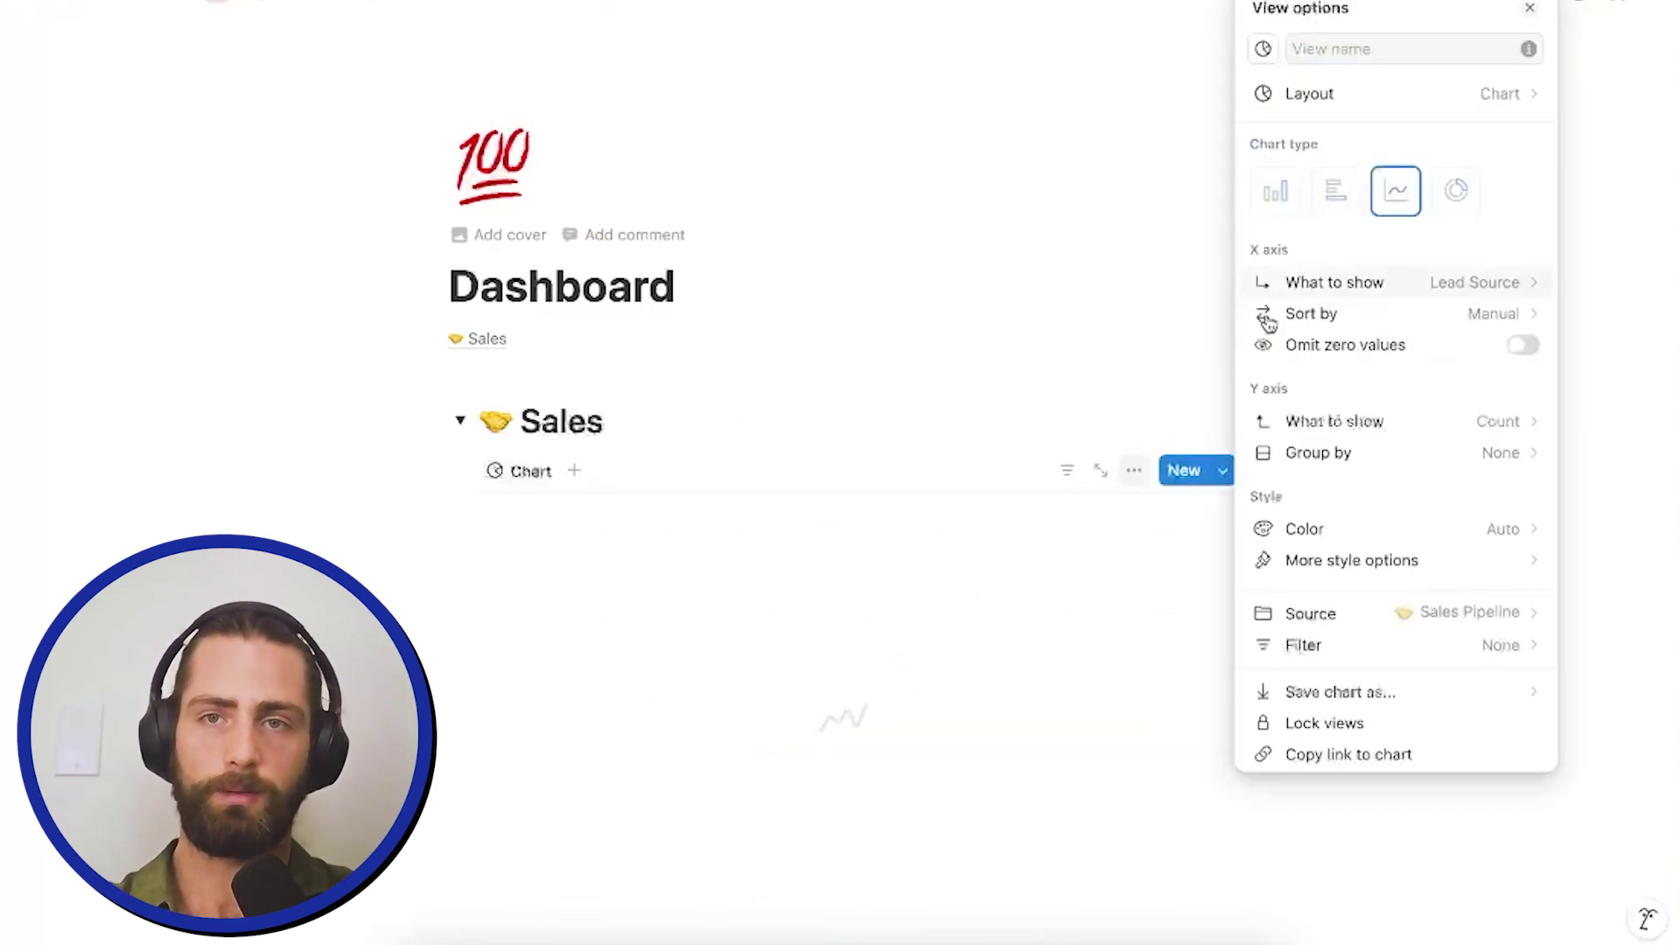
{"action": "left_click", "coordinate": [1400, 288]}
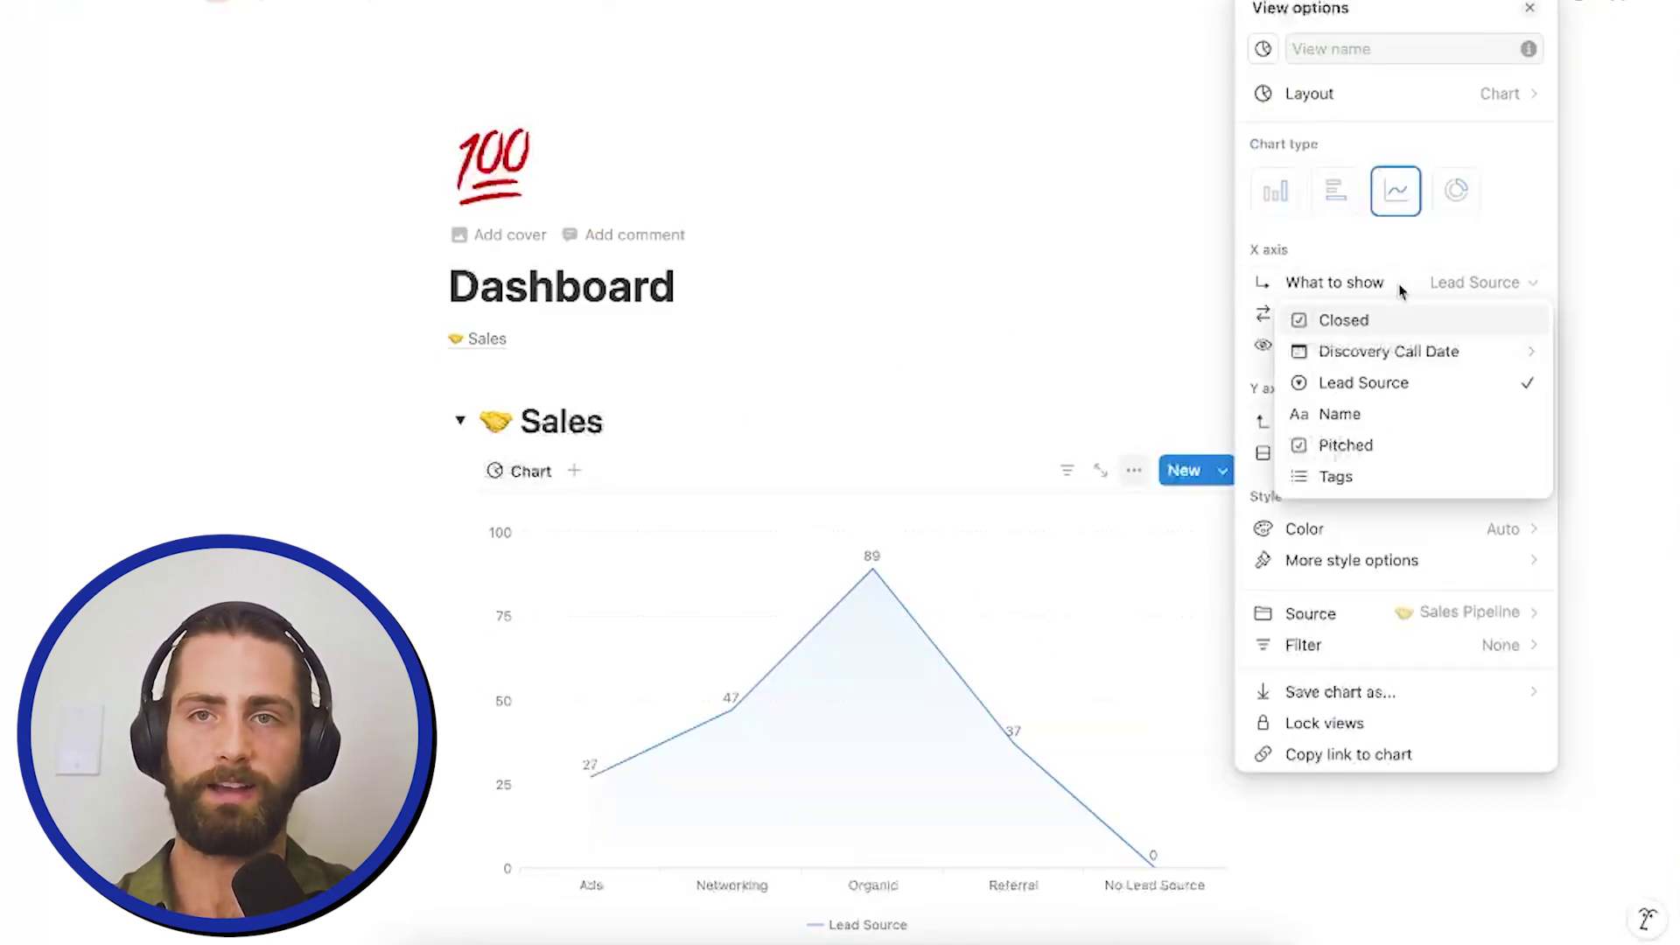
{"action": "mouse_move", "coordinate": [1368, 359]}
{"action": "left_click", "coordinate": [1178, 362]}
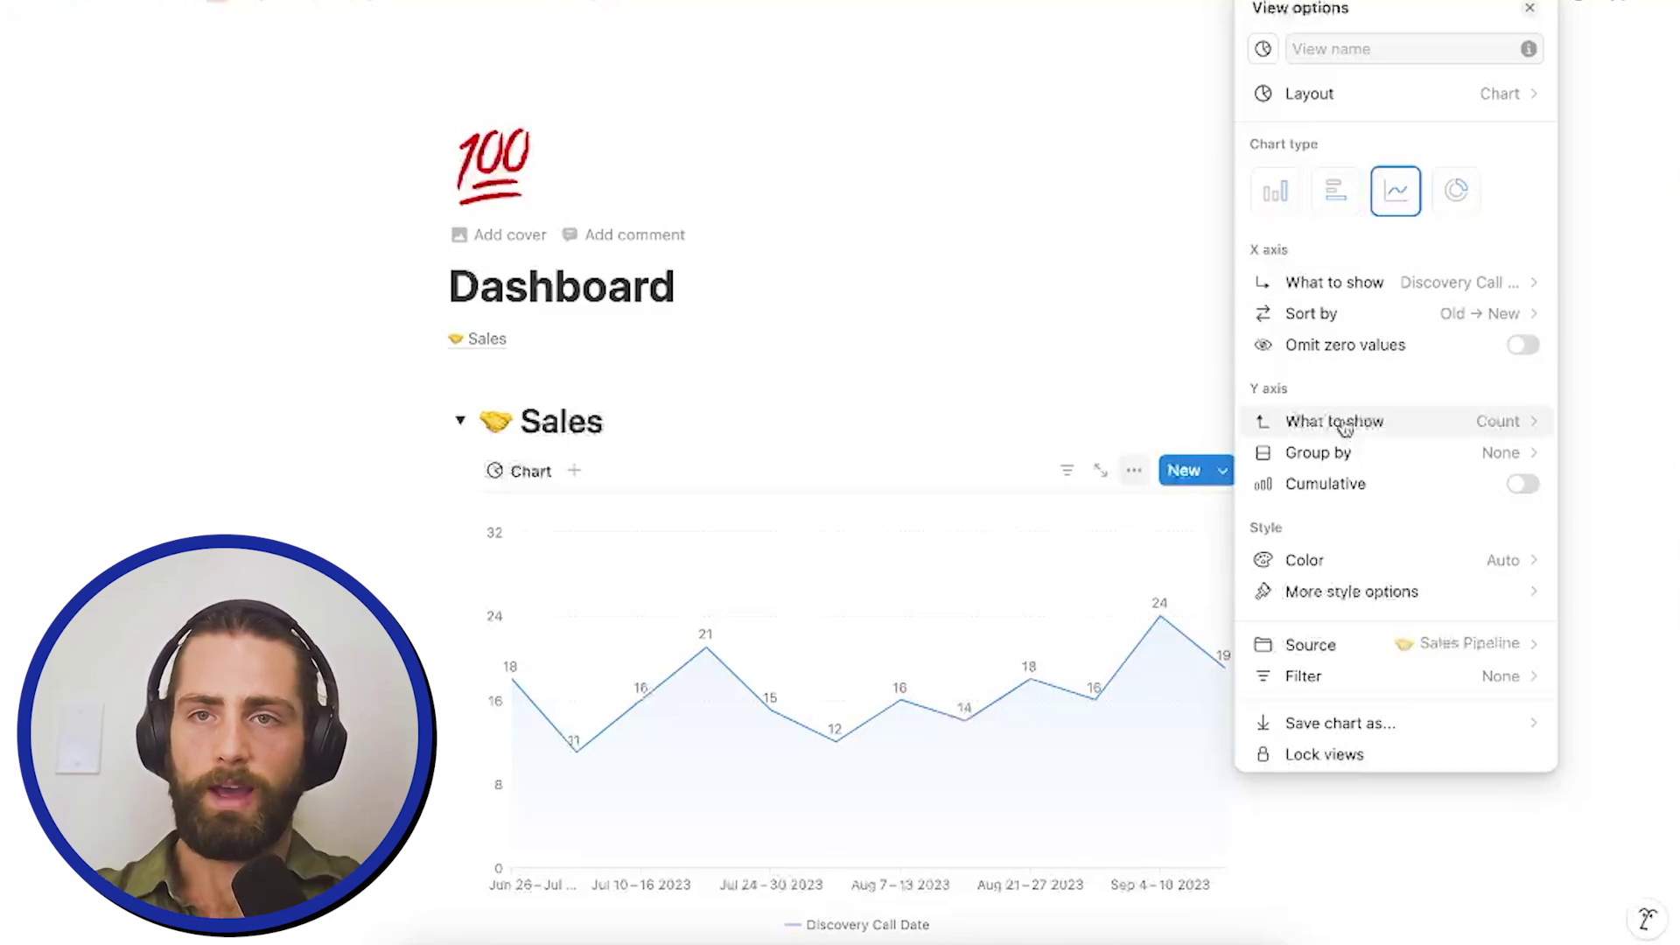
{"action": "left_click", "coordinate": [1064, 578]}
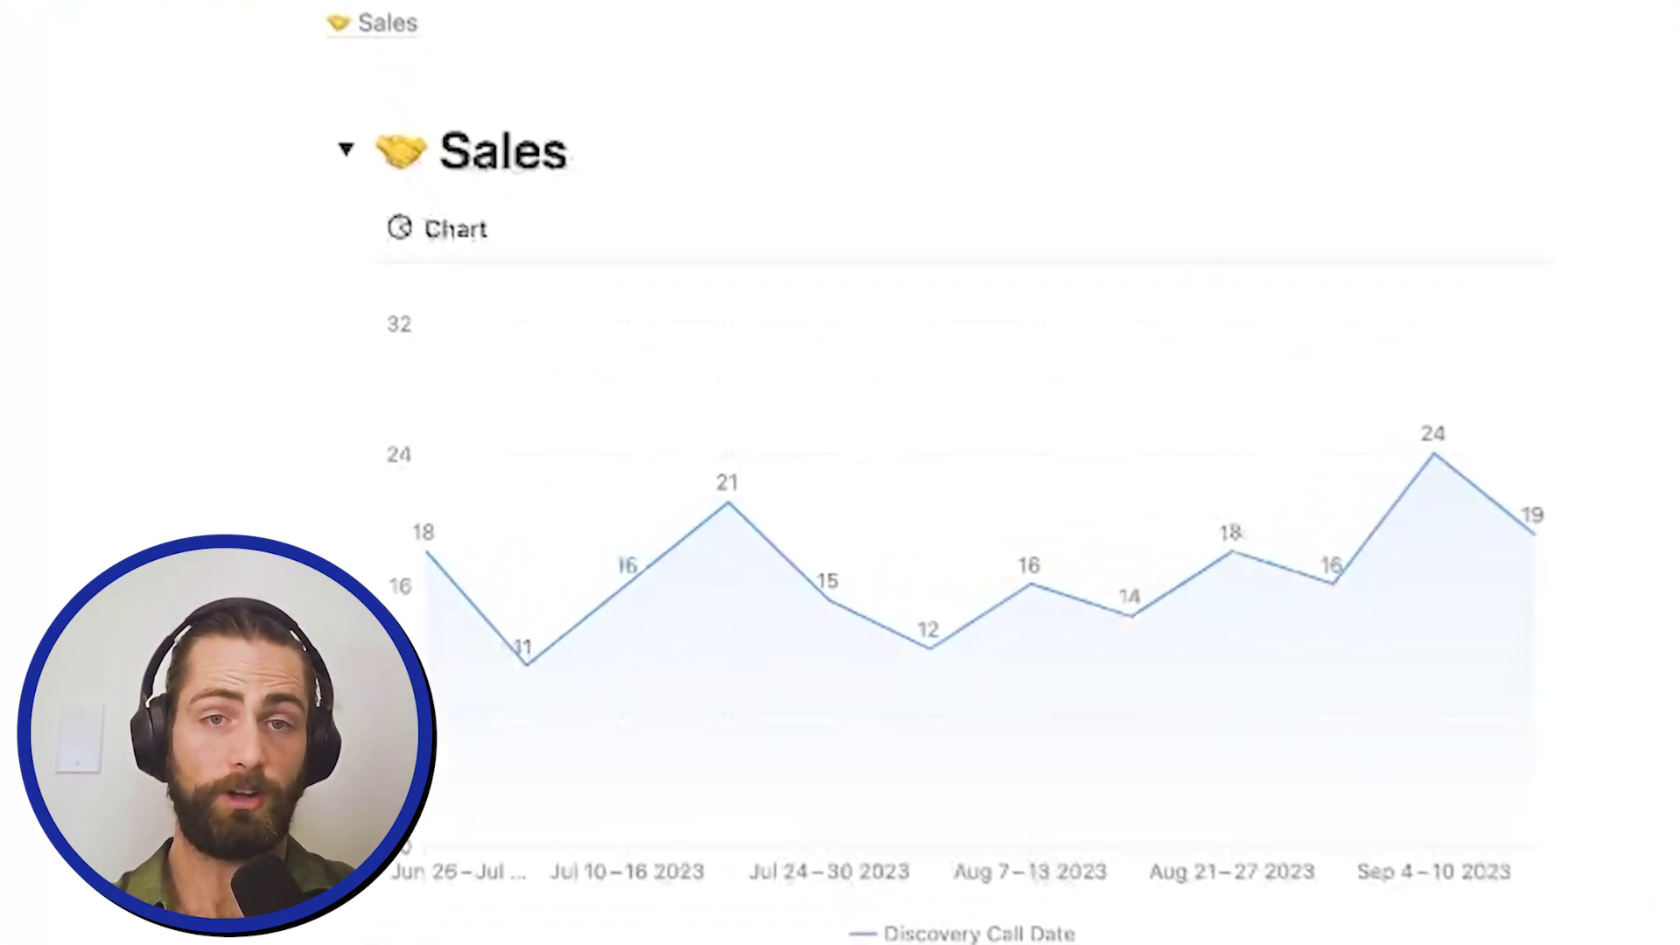
{"action": "mouse_move", "coordinate": [838, 511]}
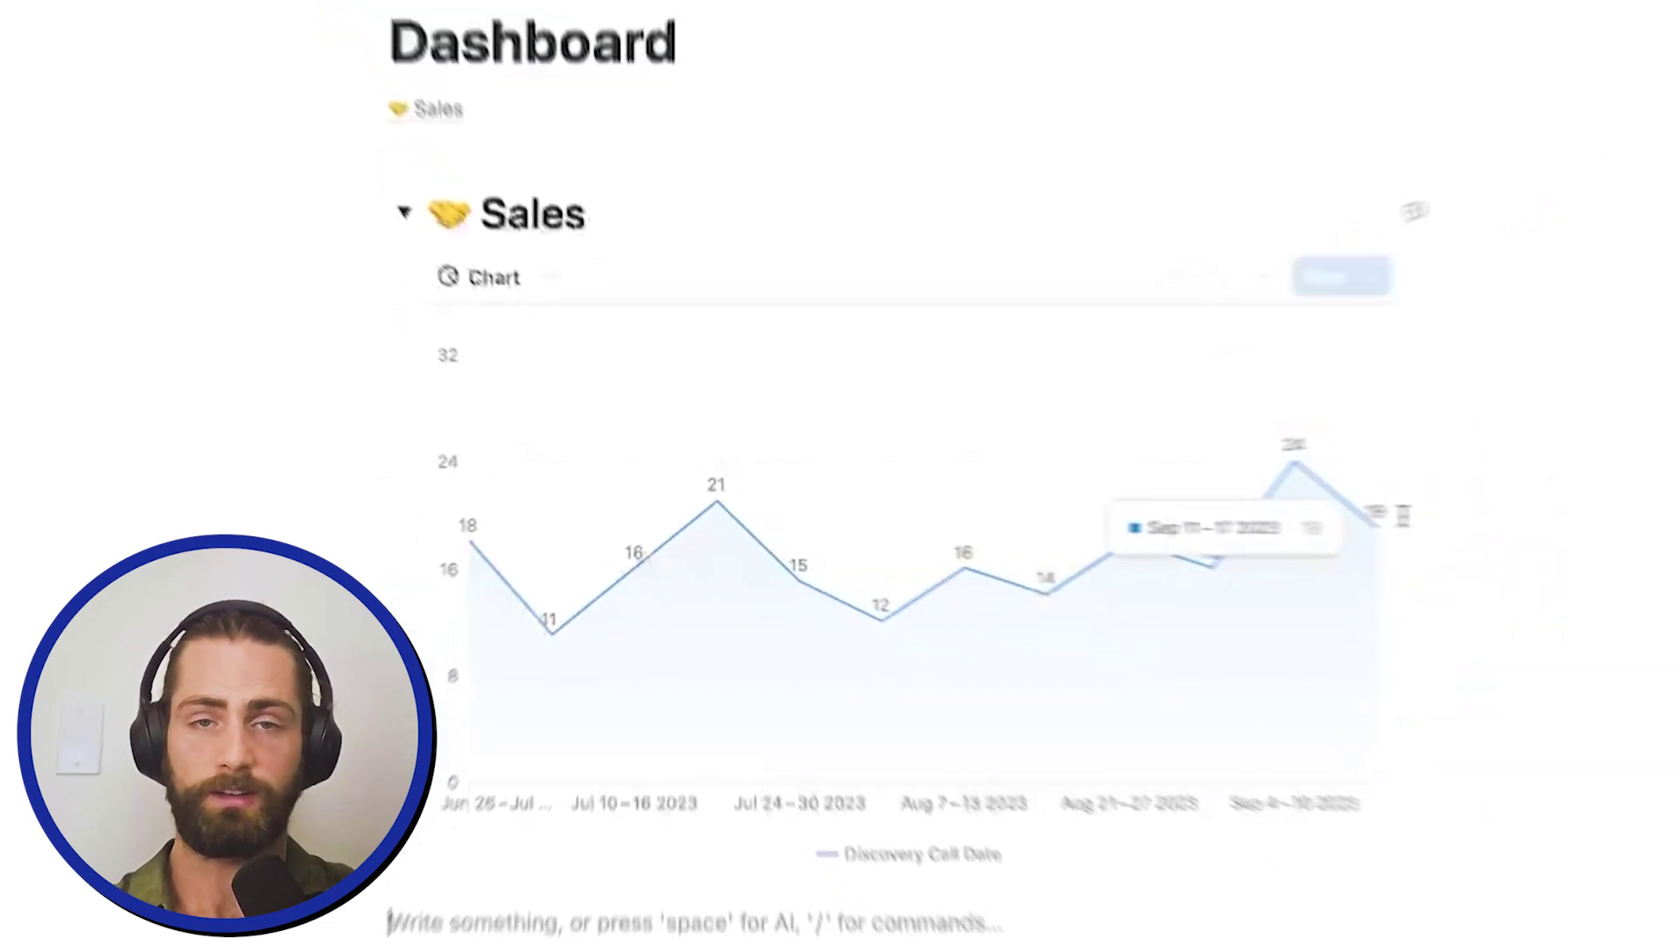
{"action": "scroll", "coordinate": [539, 600], "scroll_direction": "down", "scroll_amount": 3}
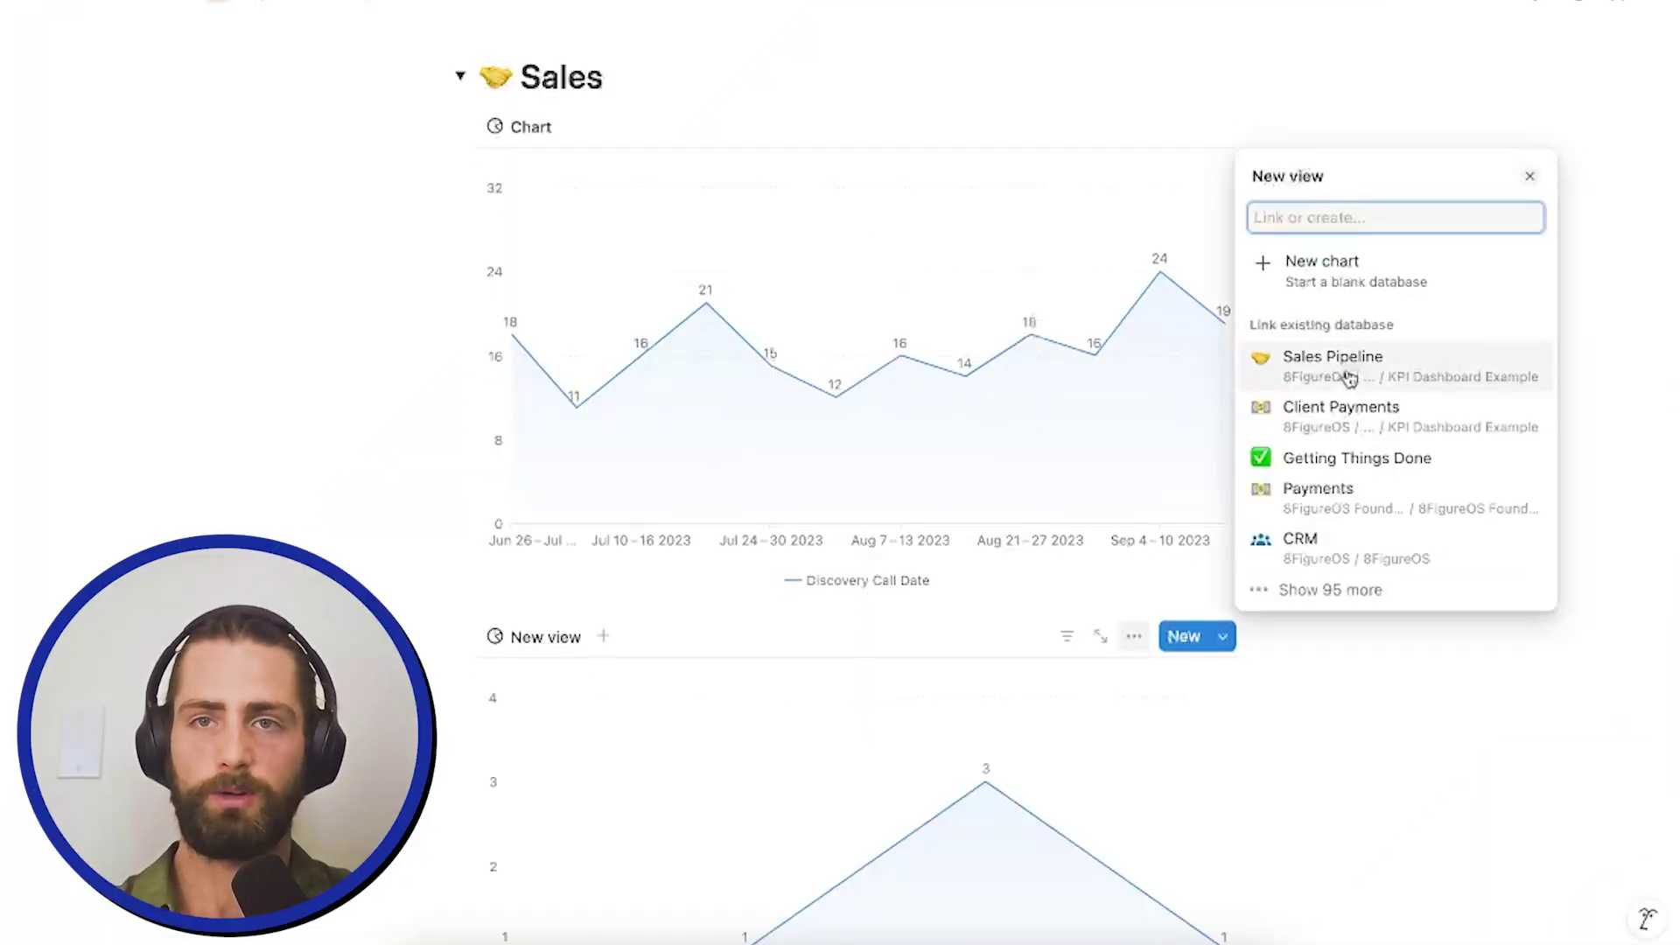
Step: Link the new chart to Sales Pipeline with Discovery Call Date by Week on the X axis
{"action": "left_click", "coordinate": [1334, 366]}
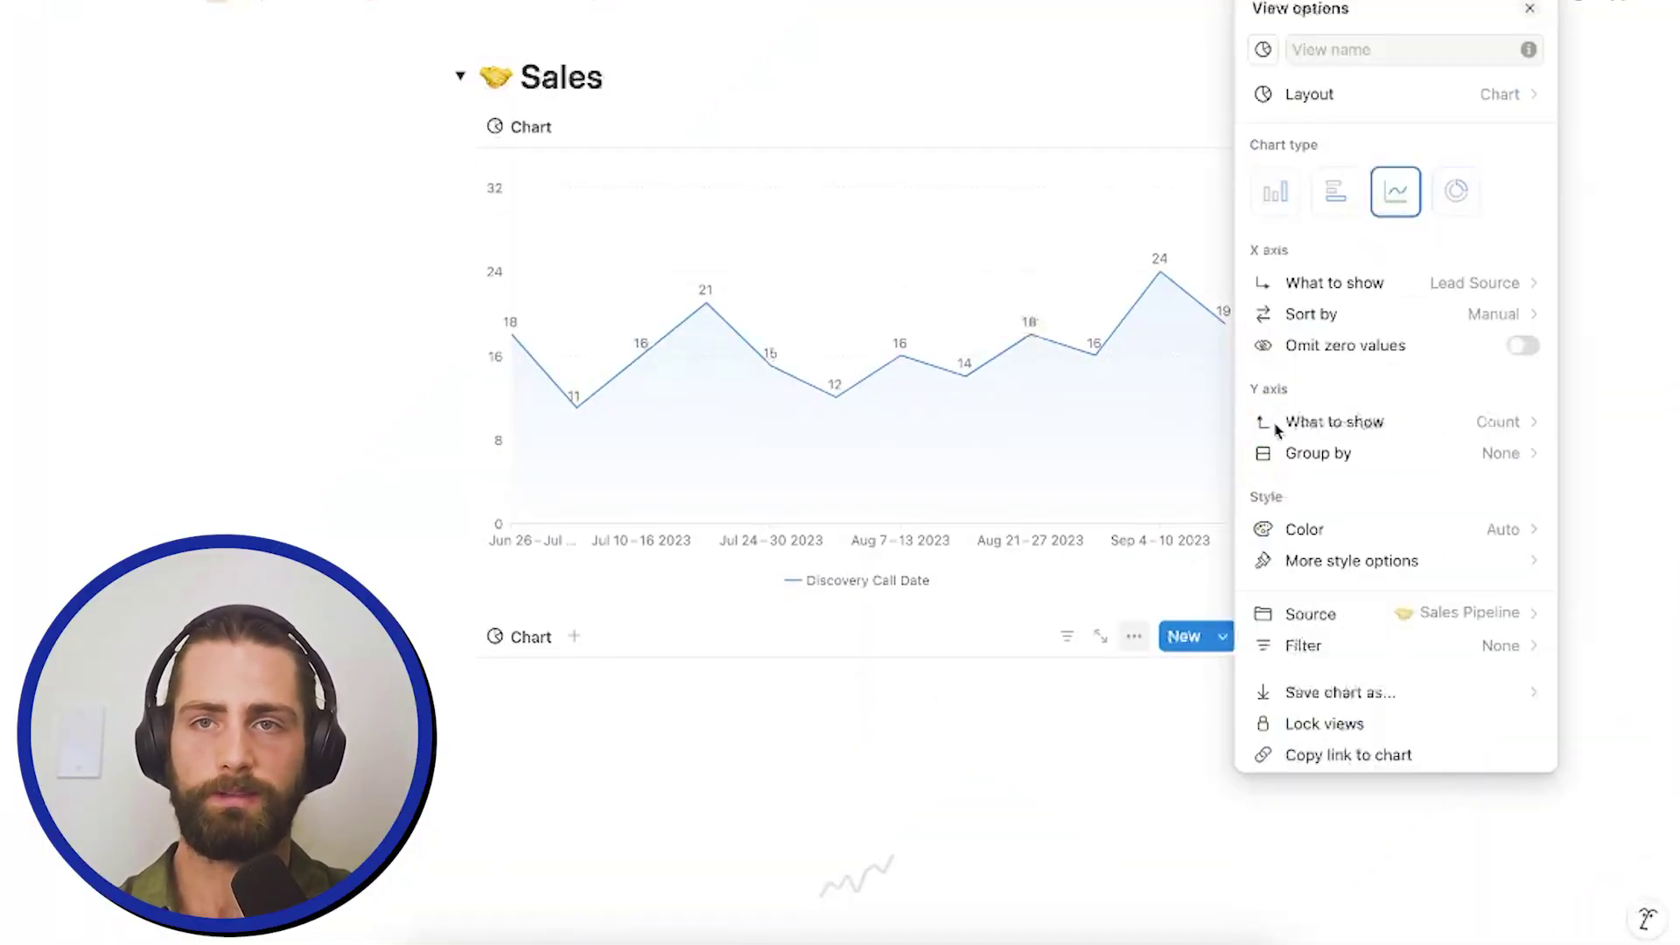
{"action": "left_click", "coordinate": [1304, 282]}
{"action": "mouse_move", "coordinate": [1363, 352]}
{"action": "left_click", "coordinate": [1177, 363]}
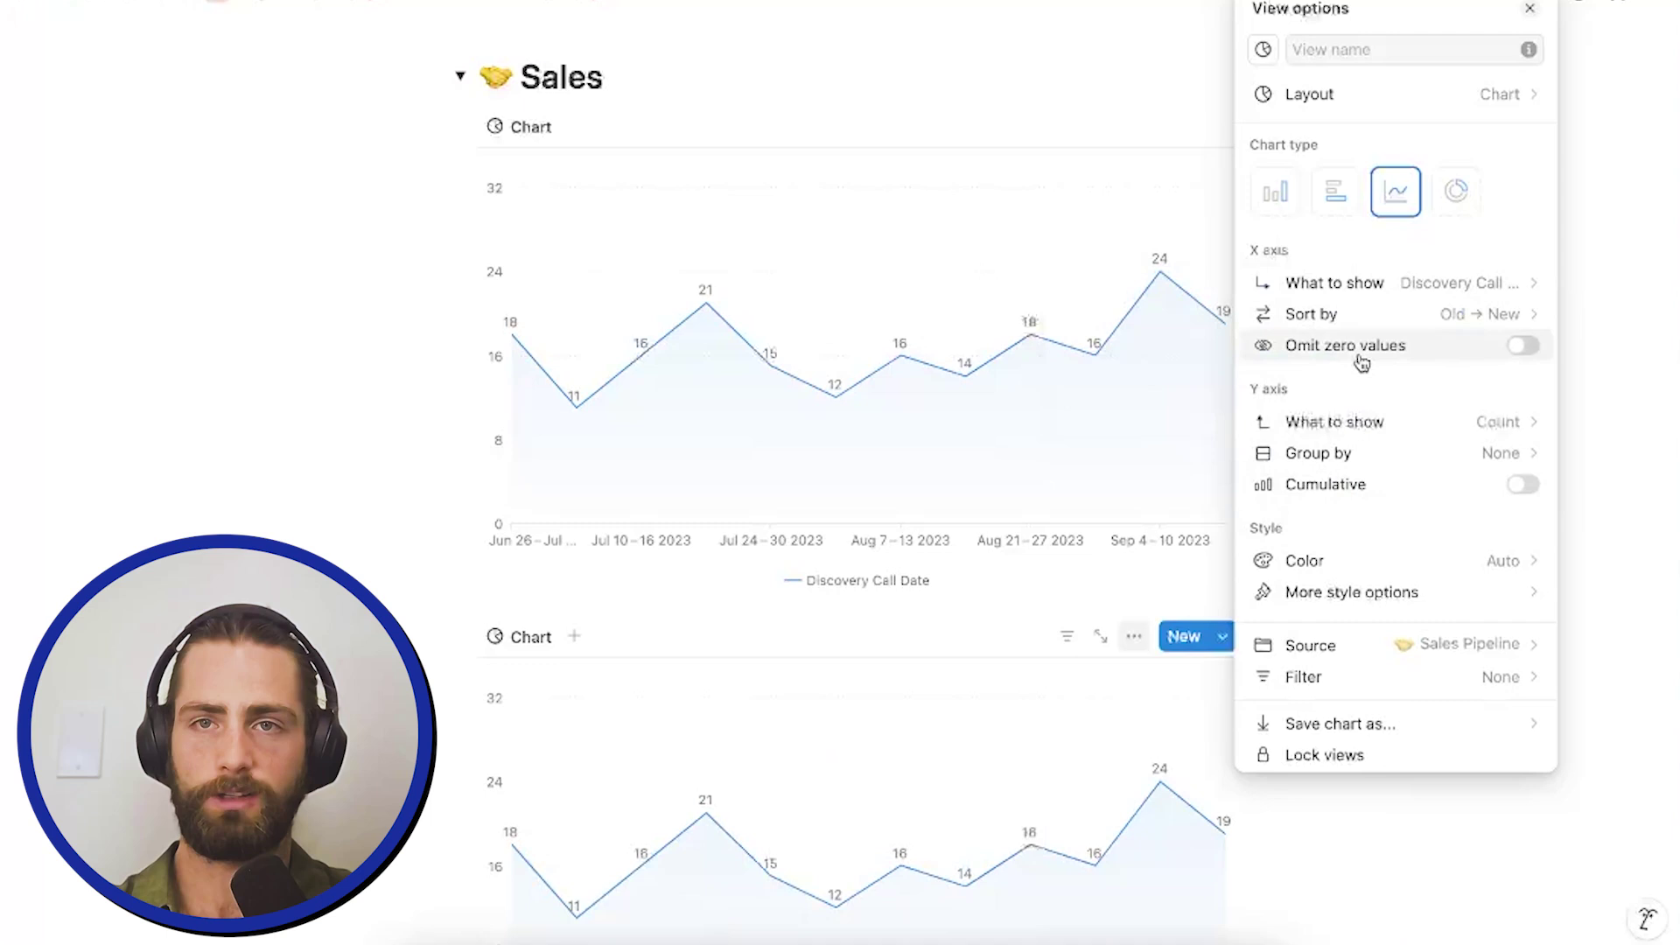
{"action": "scroll", "coordinate": [1415, 335], "scroll_direction": "down", "scroll_amount": 2}
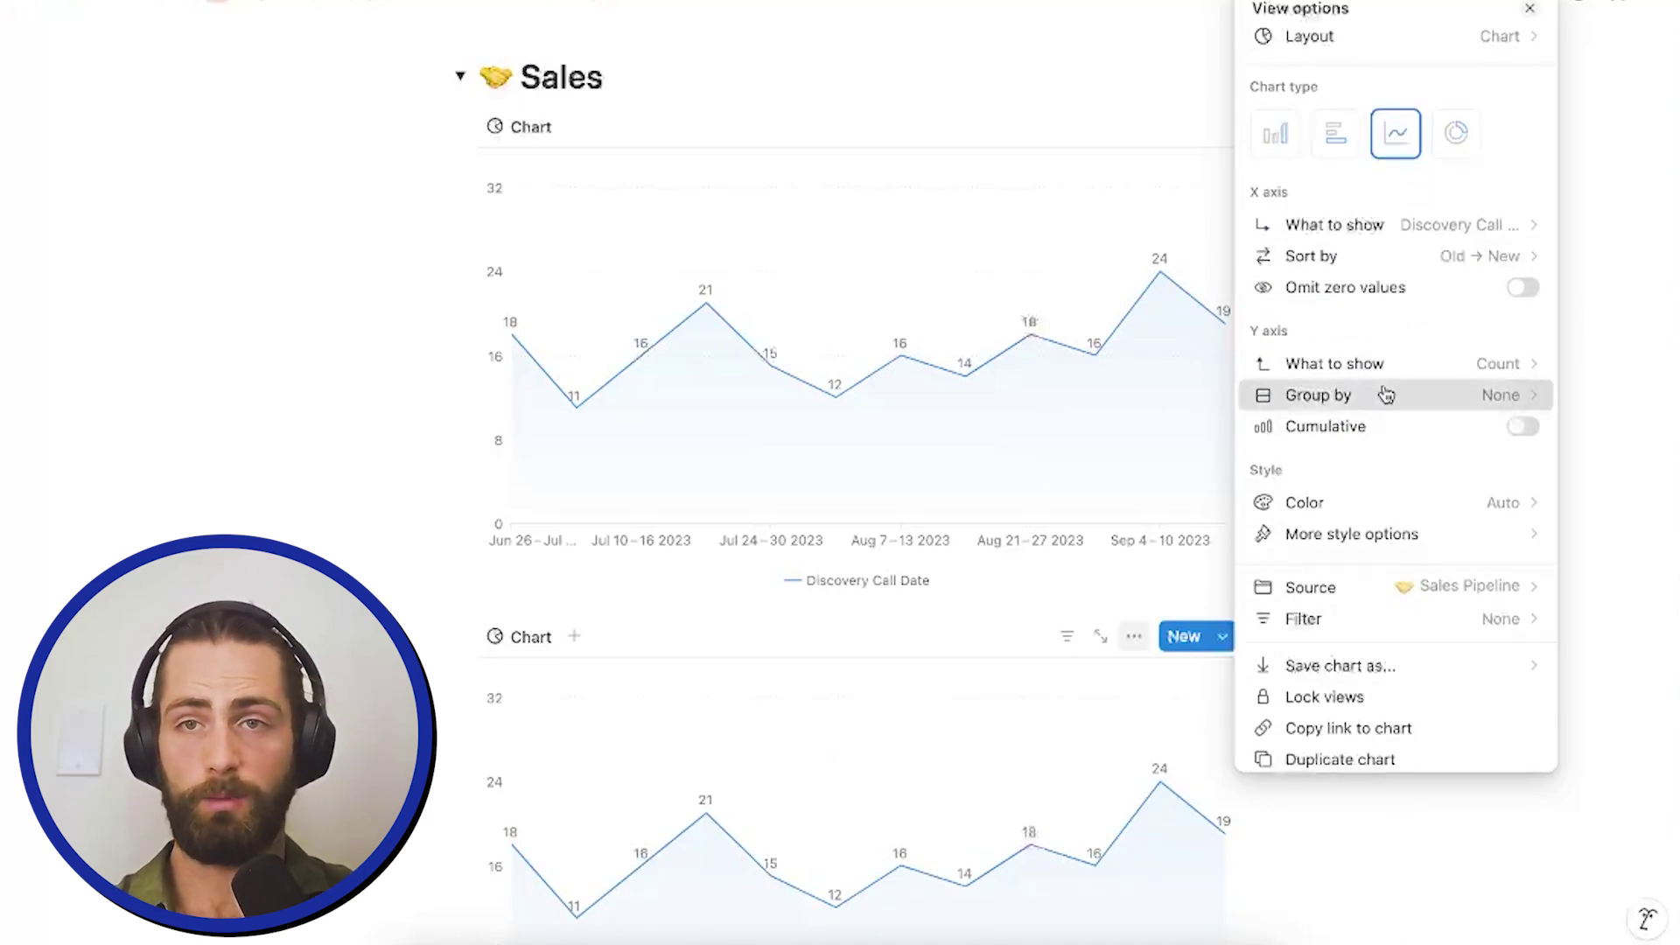
Step: Group the chart by Pitched and set its group style to Percent
{"action": "left_click", "coordinate": [1386, 394]}
{"action": "left_click", "coordinate": [1321, 641]}
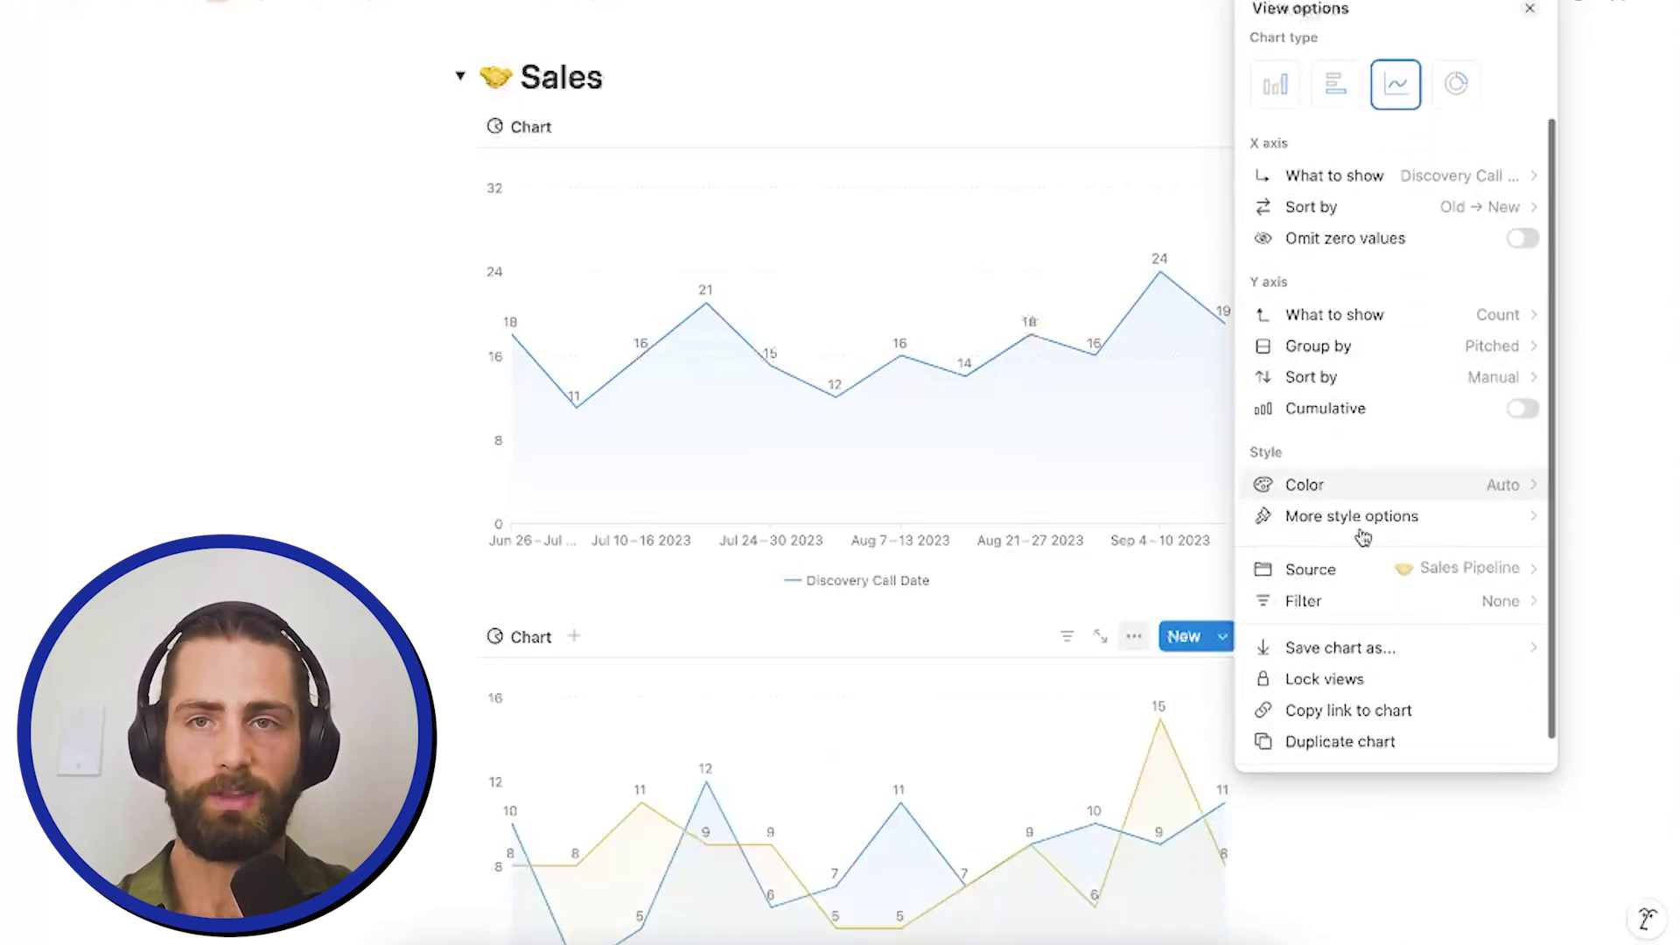
{"action": "scroll", "coordinate": [1348, 555], "scroll_direction": "down", "scroll_amount": 1}
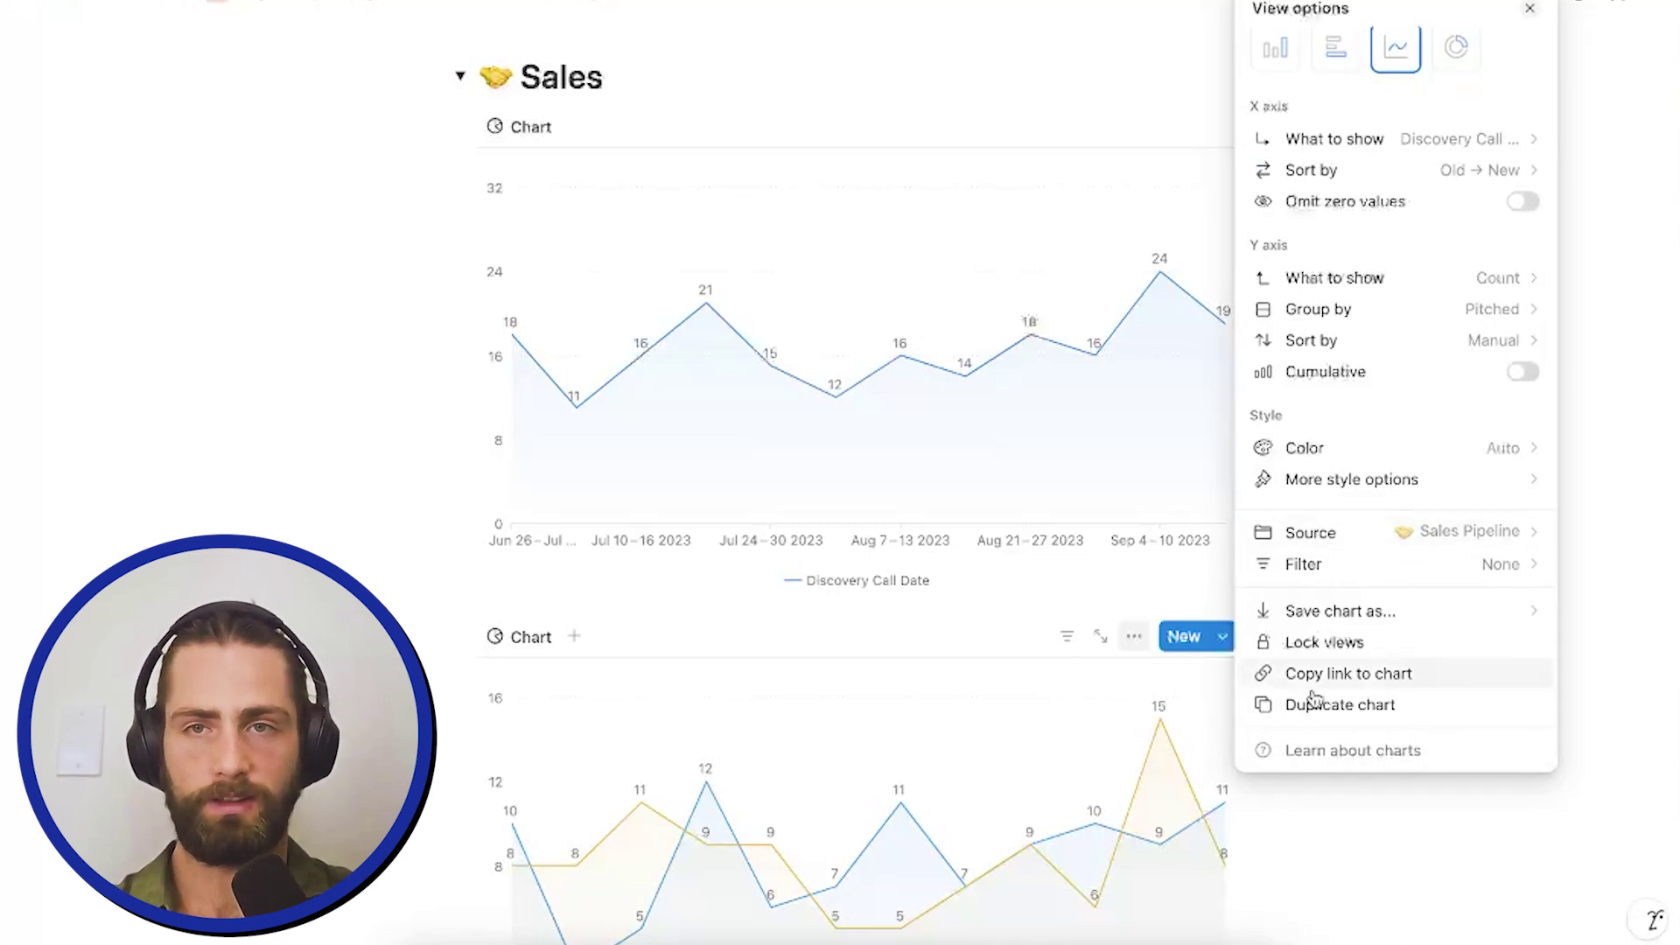
{"action": "scroll", "coordinate": [1341, 496], "scroll_direction": "up", "scroll_amount": 2}
{"action": "left_click", "coordinate": [1327, 556]}
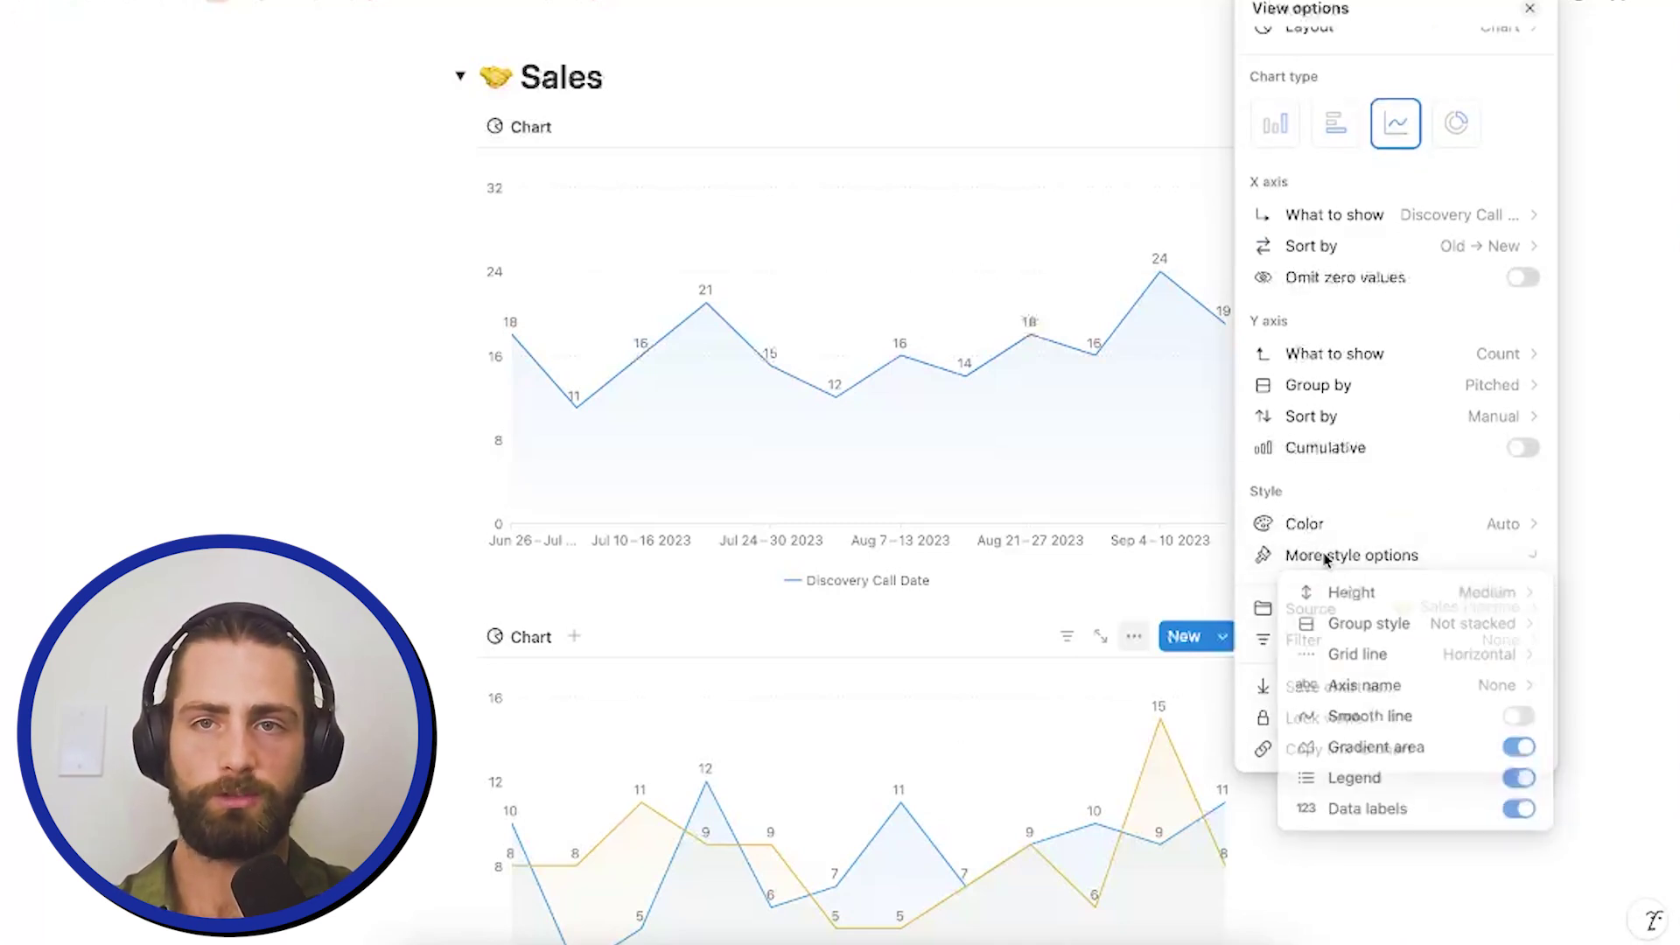
{"action": "mouse_move", "coordinate": [1389, 624]}
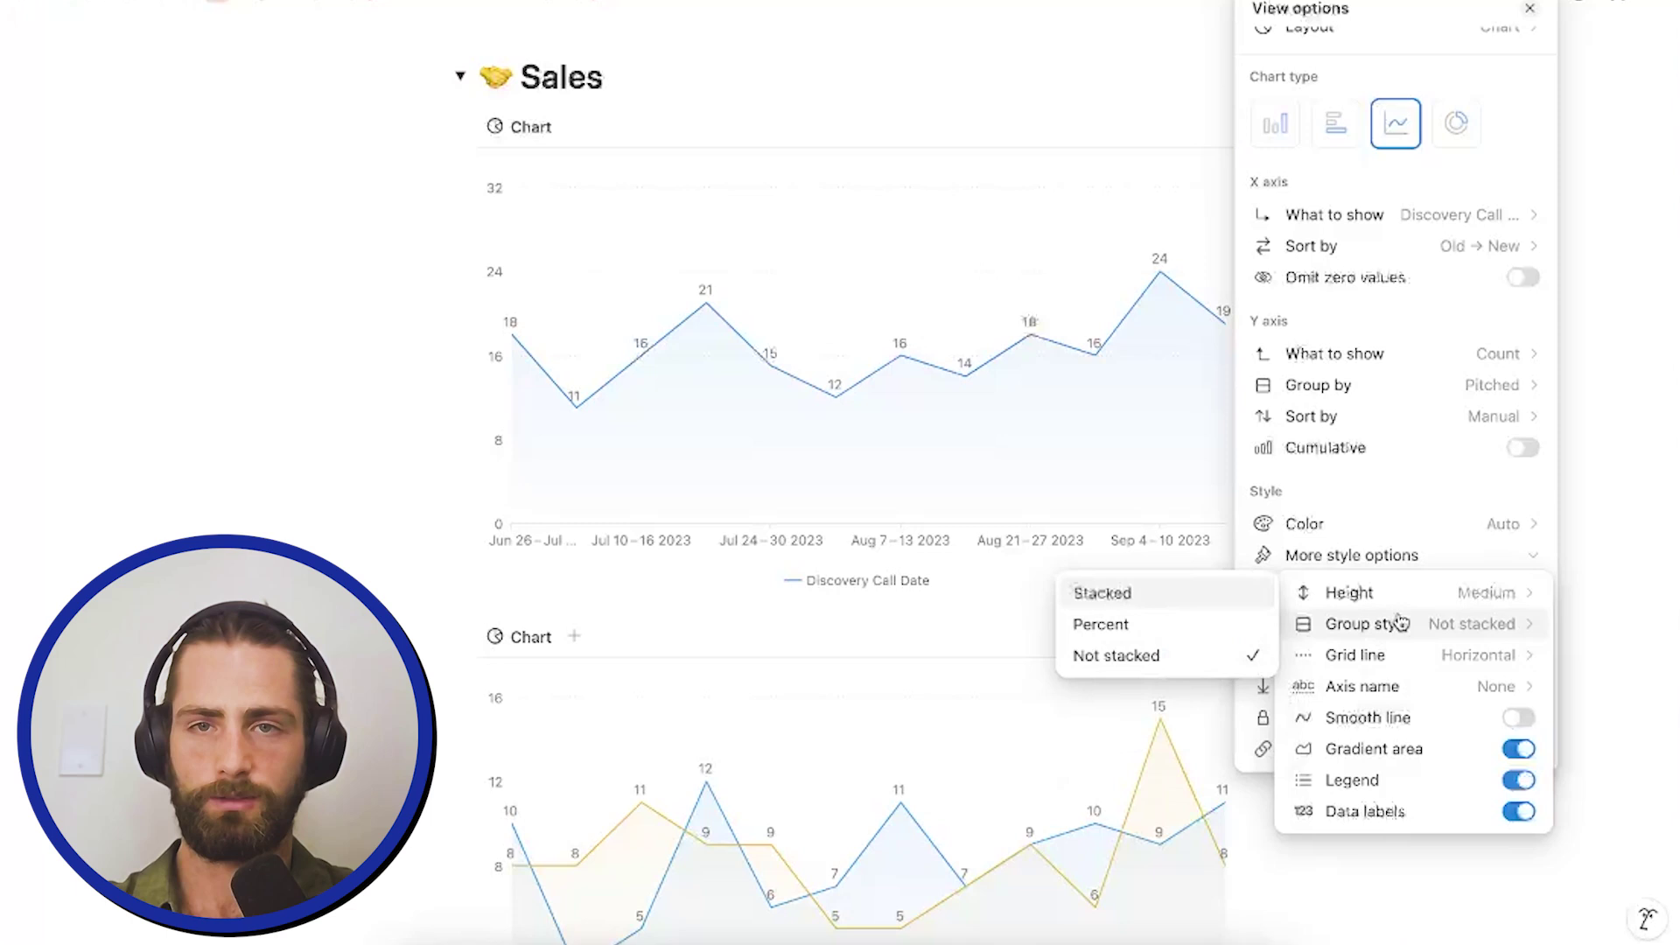
{"action": "left_click", "coordinate": [1191, 631]}
{"action": "left_click", "coordinate": [794, 650]}
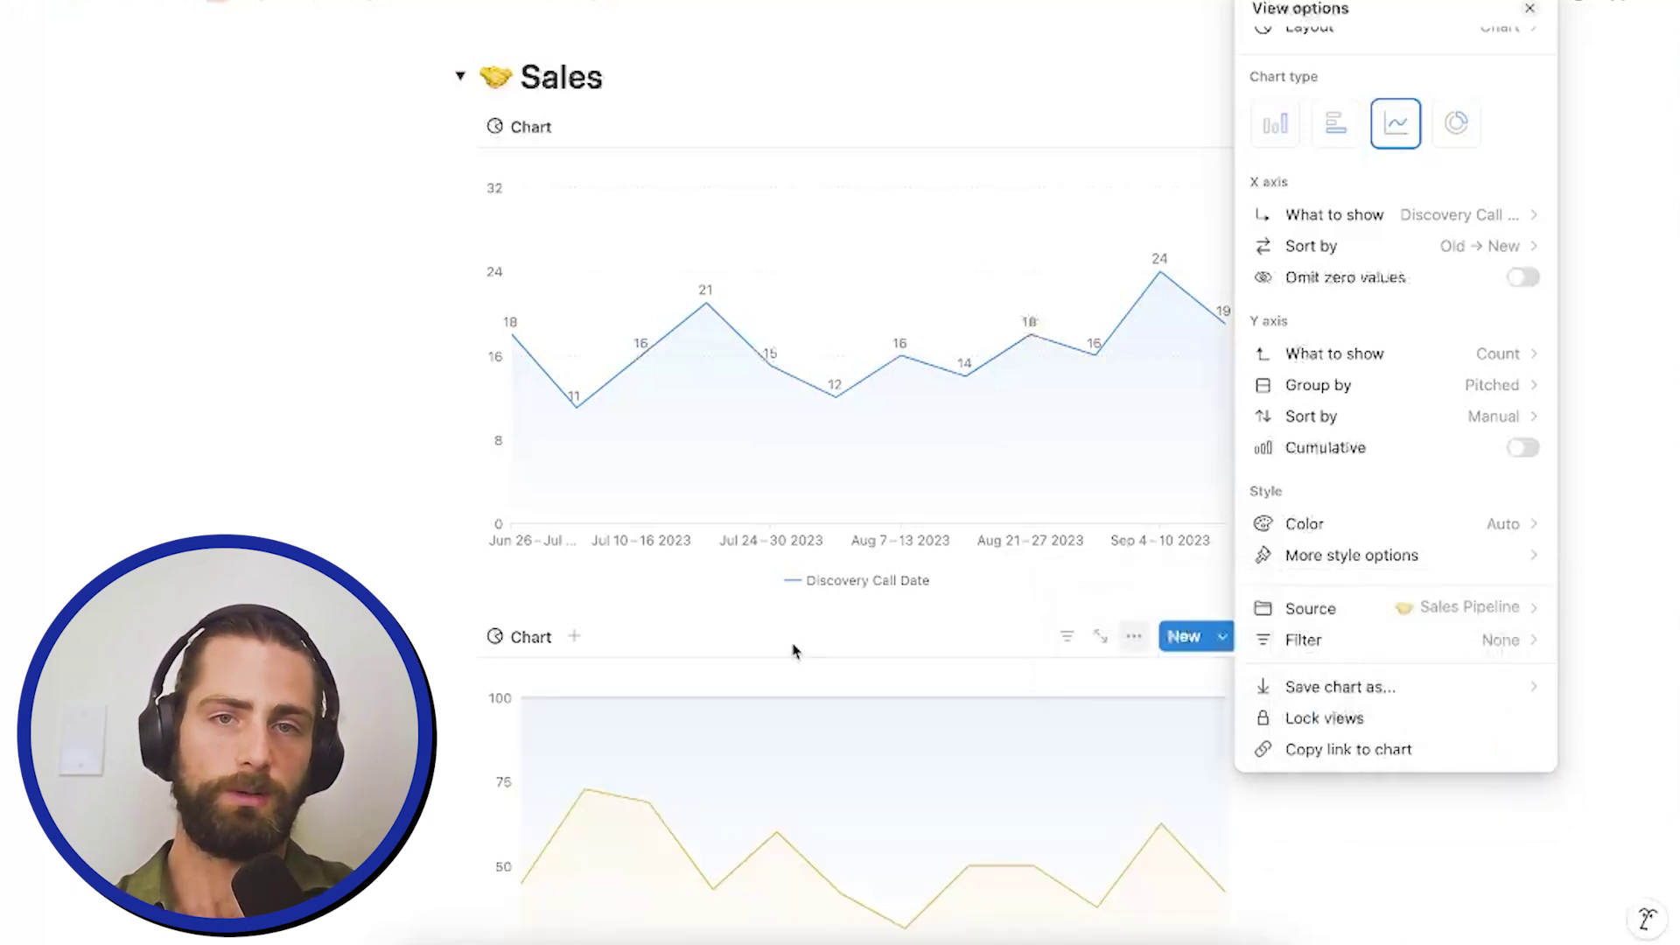
{"action": "left_click", "coordinate": [500, 736]}
{"action": "scroll", "coordinate": [735, 581], "scroll_direction": "down", "scroll_amount": 4}
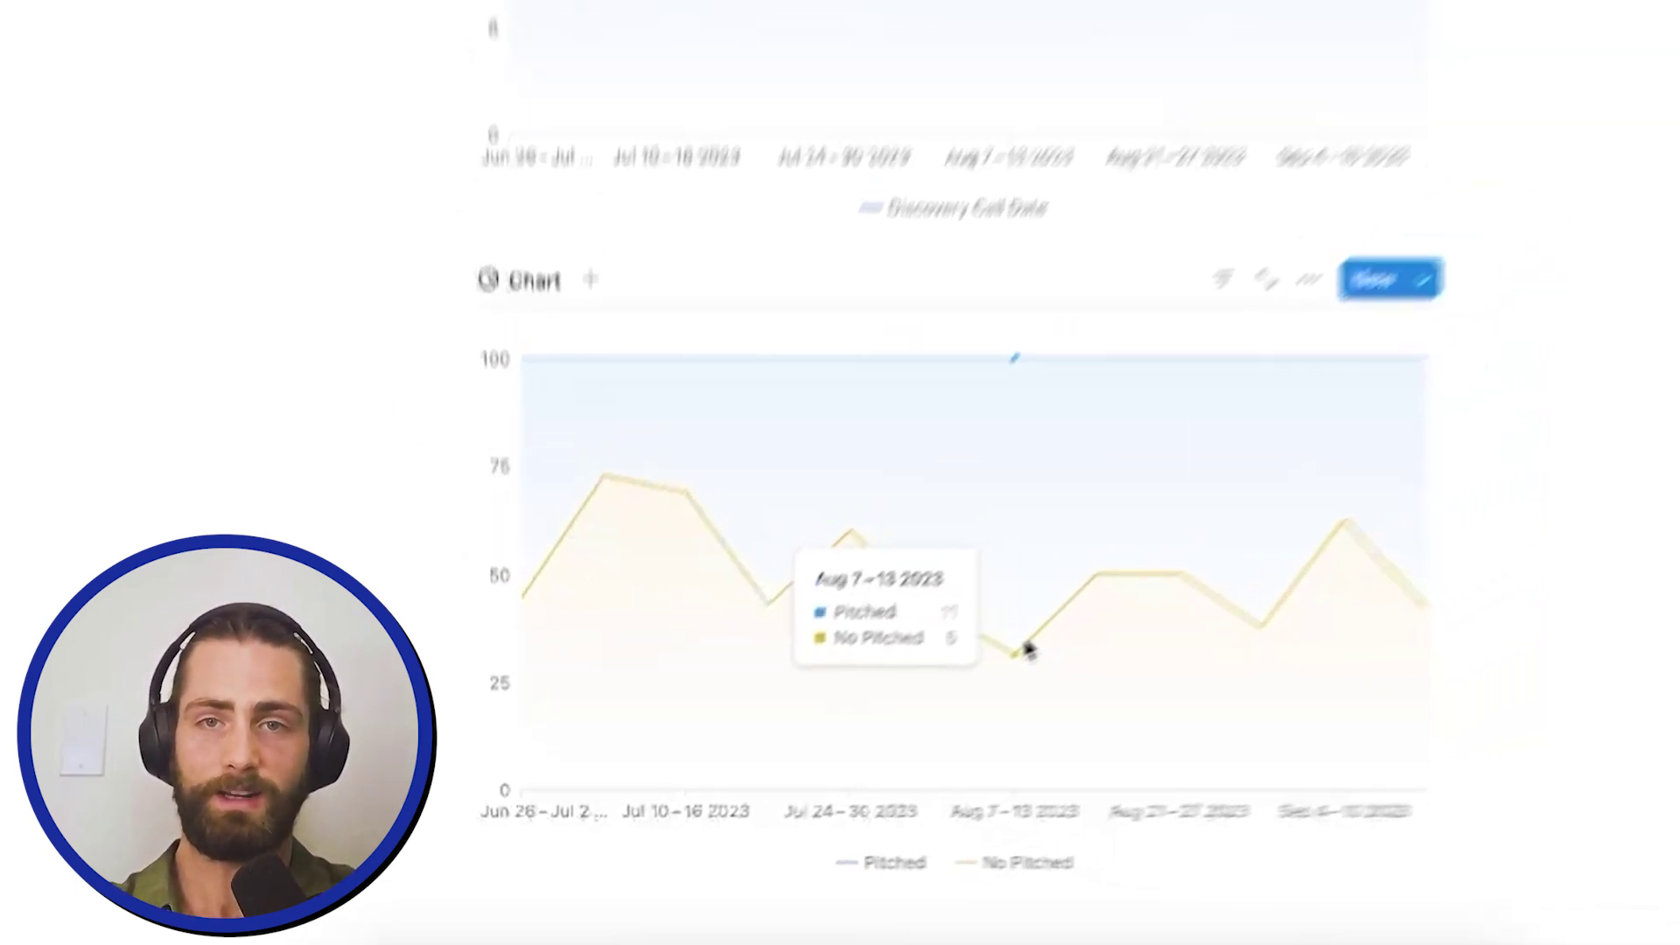
Step: Insert a line chart linked to Sales Pipeline, X axis Discovery Call Date by Week
{"action": "scroll", "coordinate": [650, 839], "scroll_direction": "down", "scroll_amount": 4}
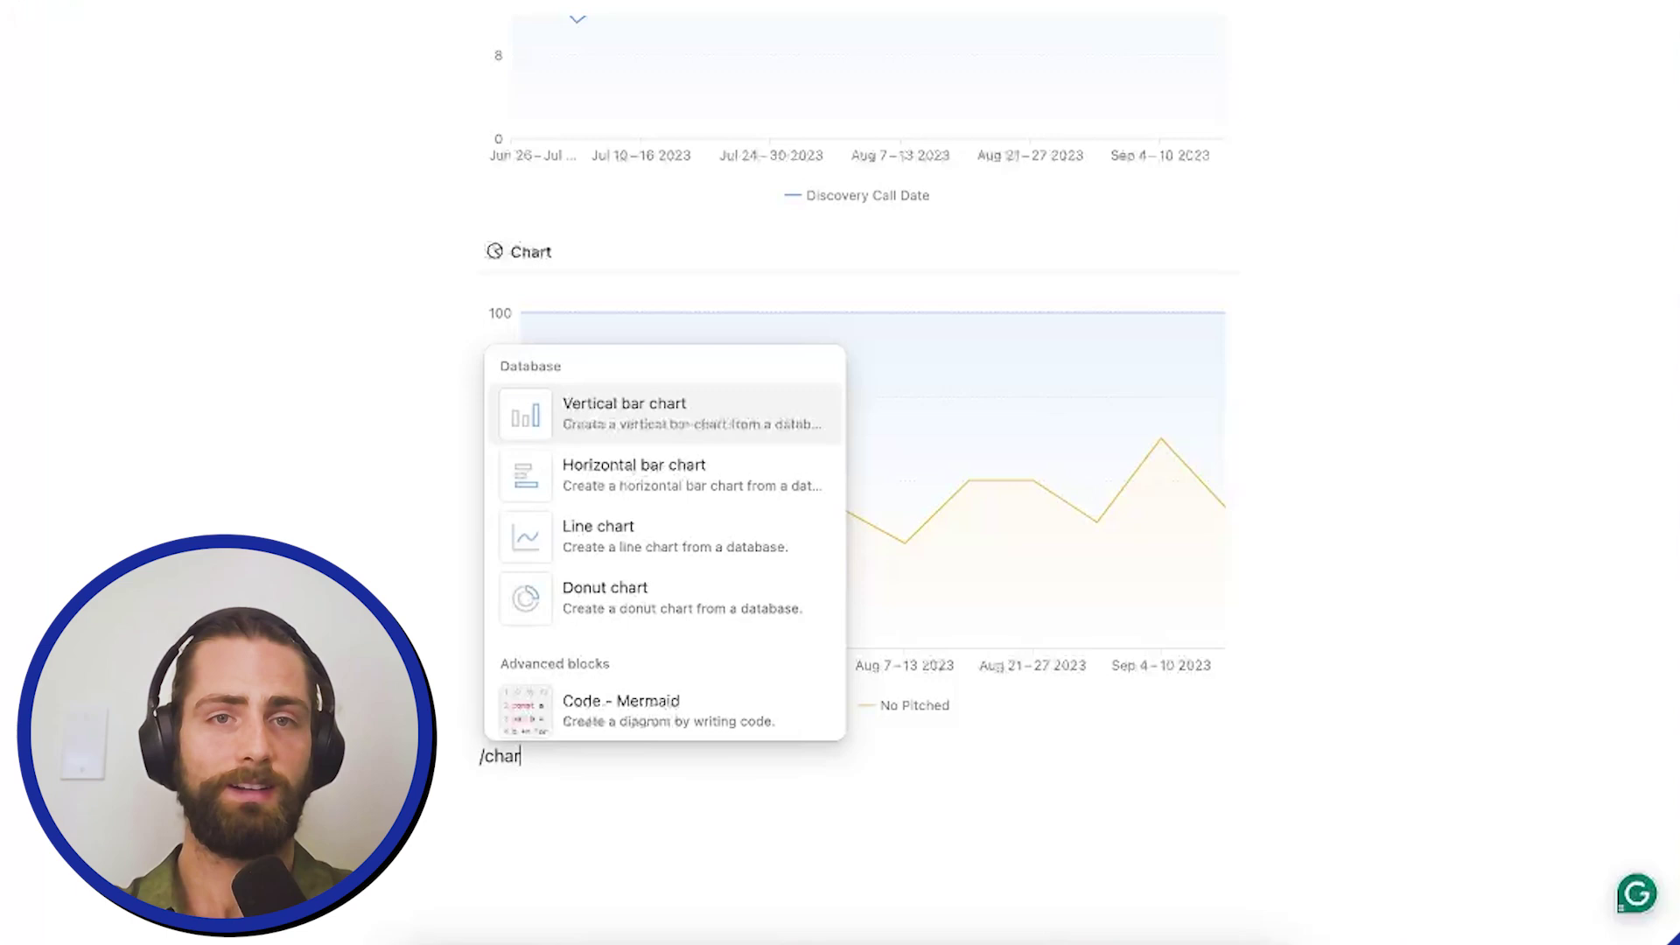
{"action": "key", "text": "Down"}
{"action": "key", "text": "Down"}
{"action": "key", "text": "Return"}
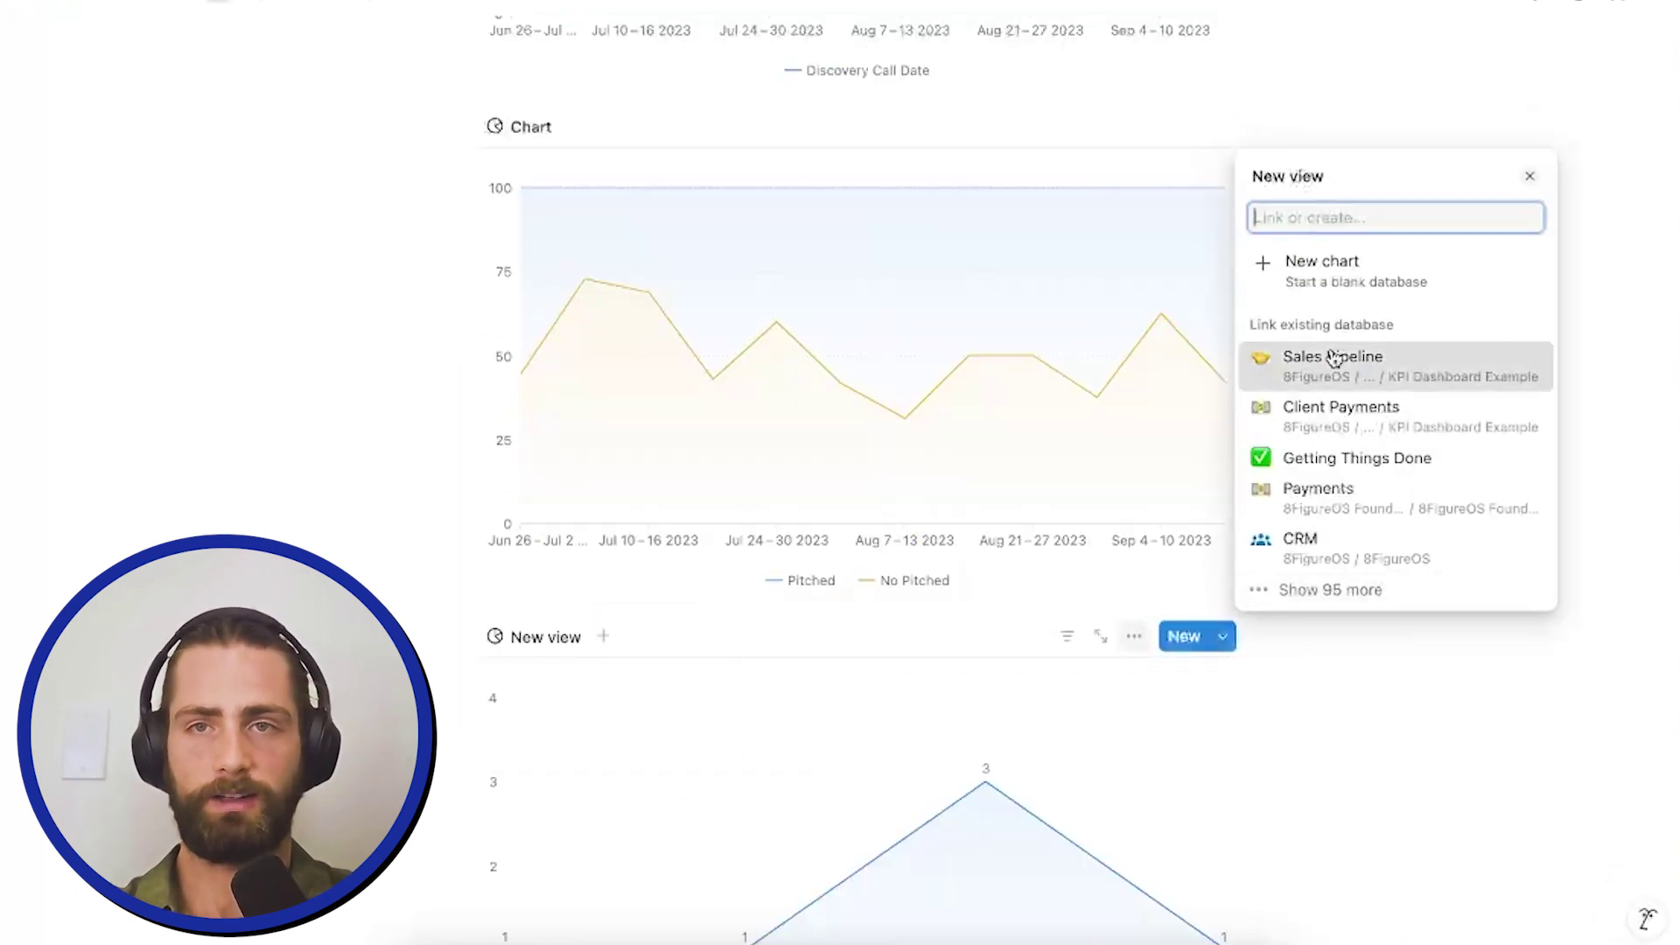
{"action": "left_click", "coordinate": [1350, 357]}
{"action": "left_click", "coordinate": [1397, 315]}
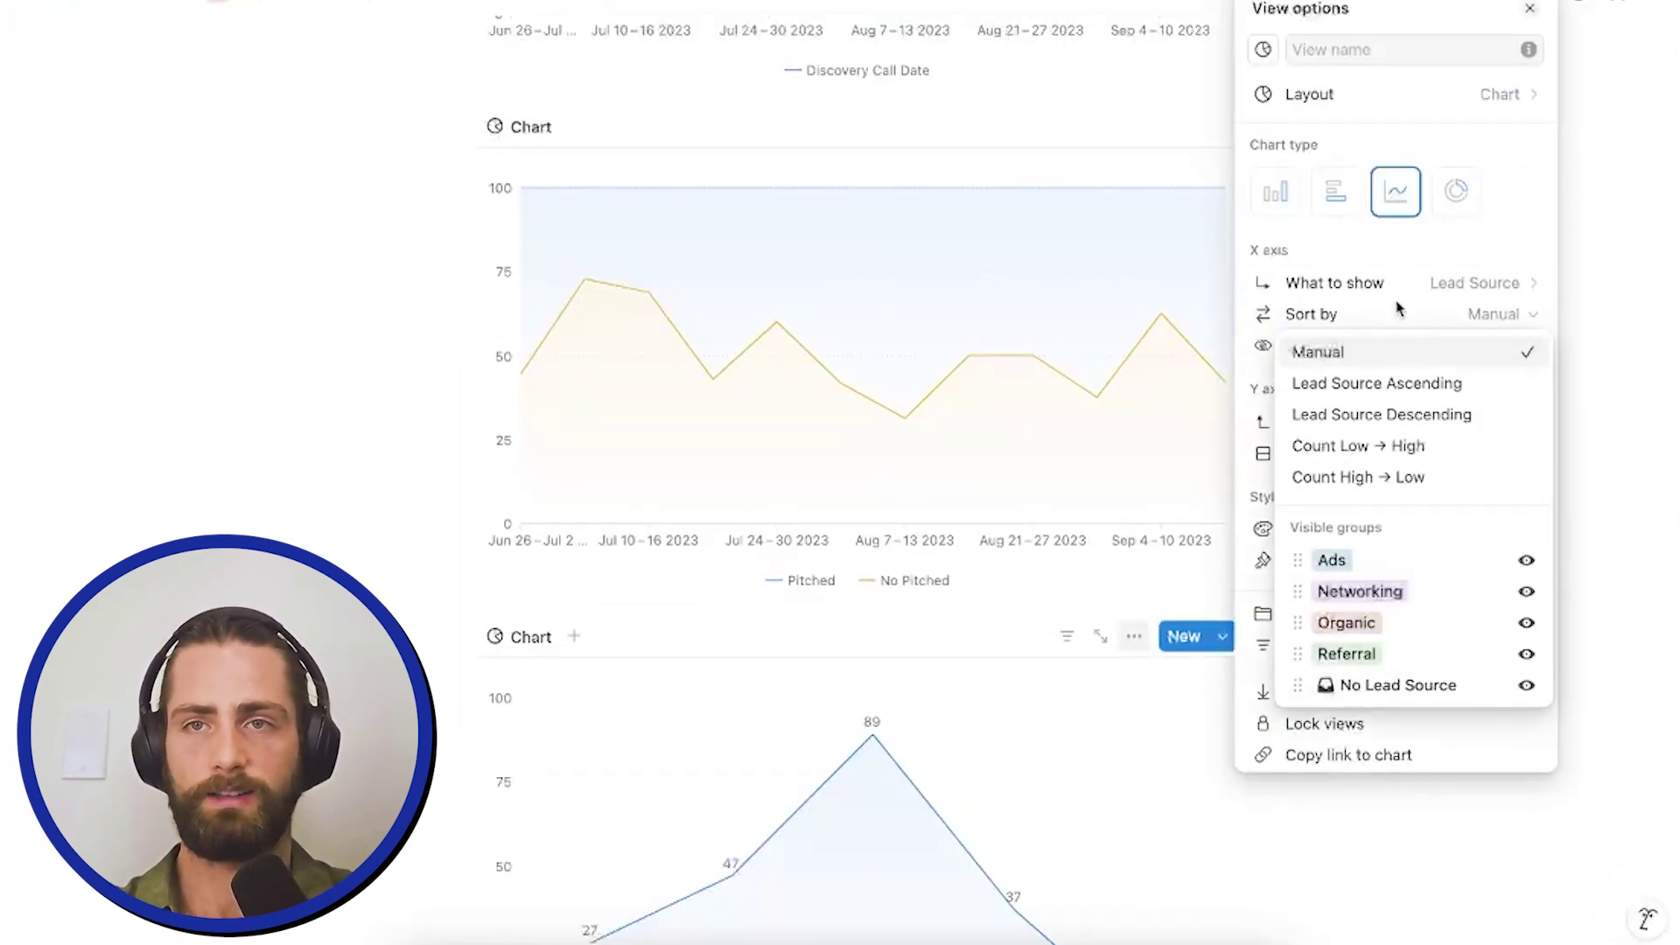
{"action": "left_click", "coordinate": [1410, 300]}
{"action": "left_click", "coordinate": [1383, 285]}
{"action": "mouse_move", "coordinate": [1330, 350]}
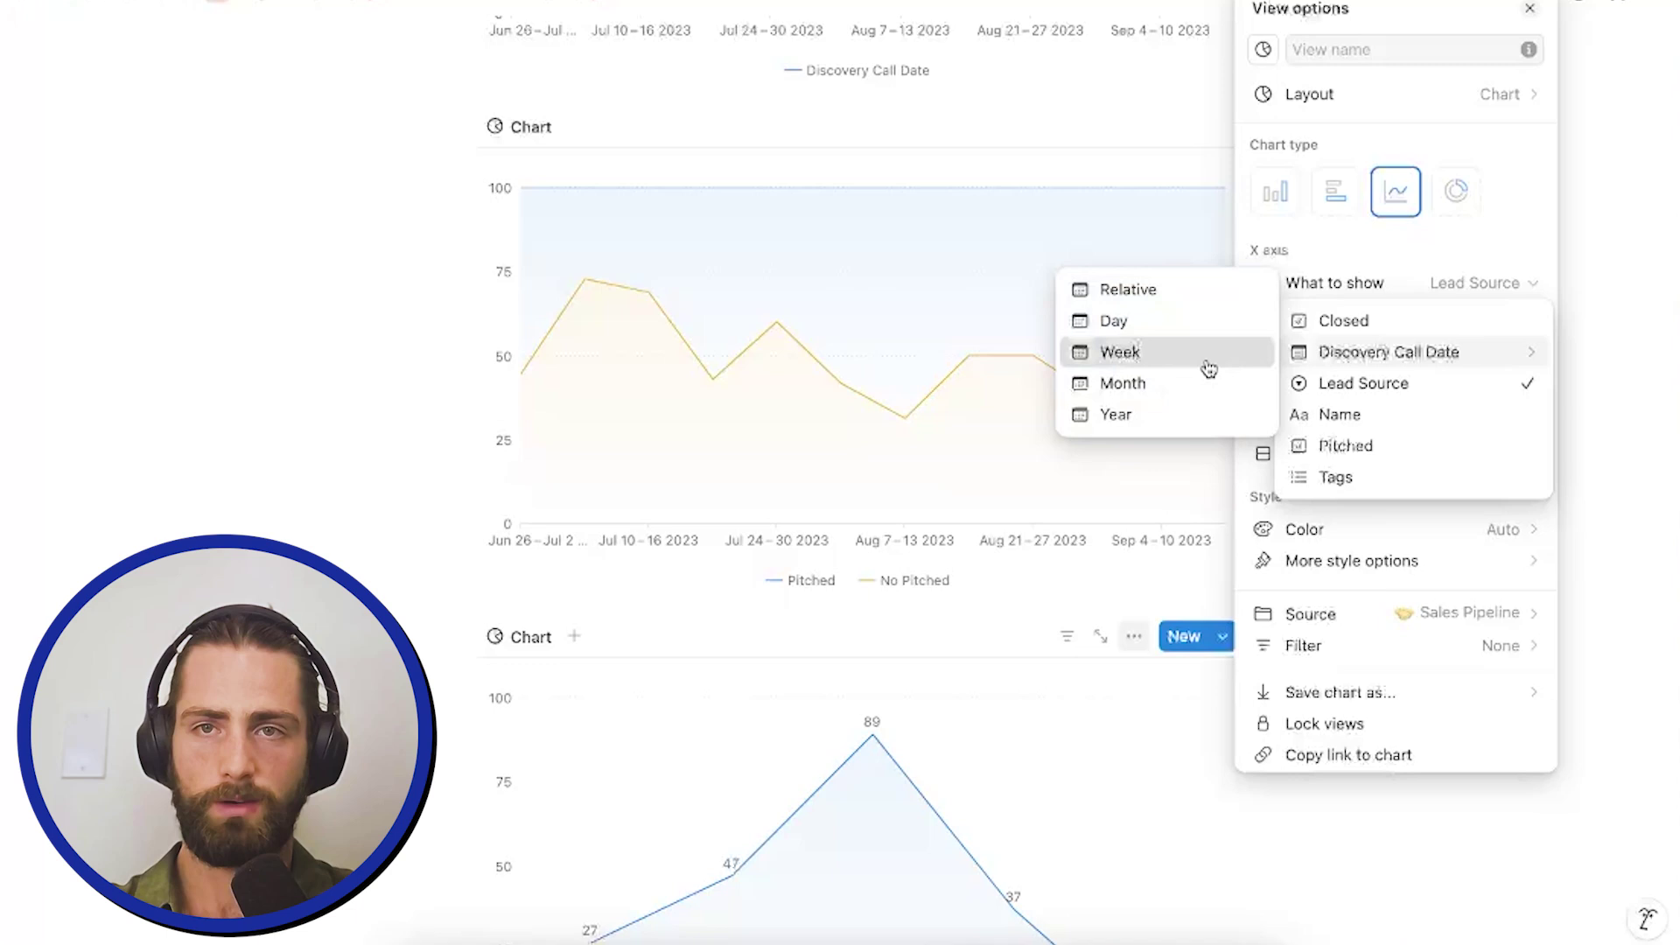
{"action": "left_click", "coordinate": [1207, 359]}
Step: Group the chart by Closed and set its group style to Percent
{"action": "left_click", "coordinate": [1374, 454]}
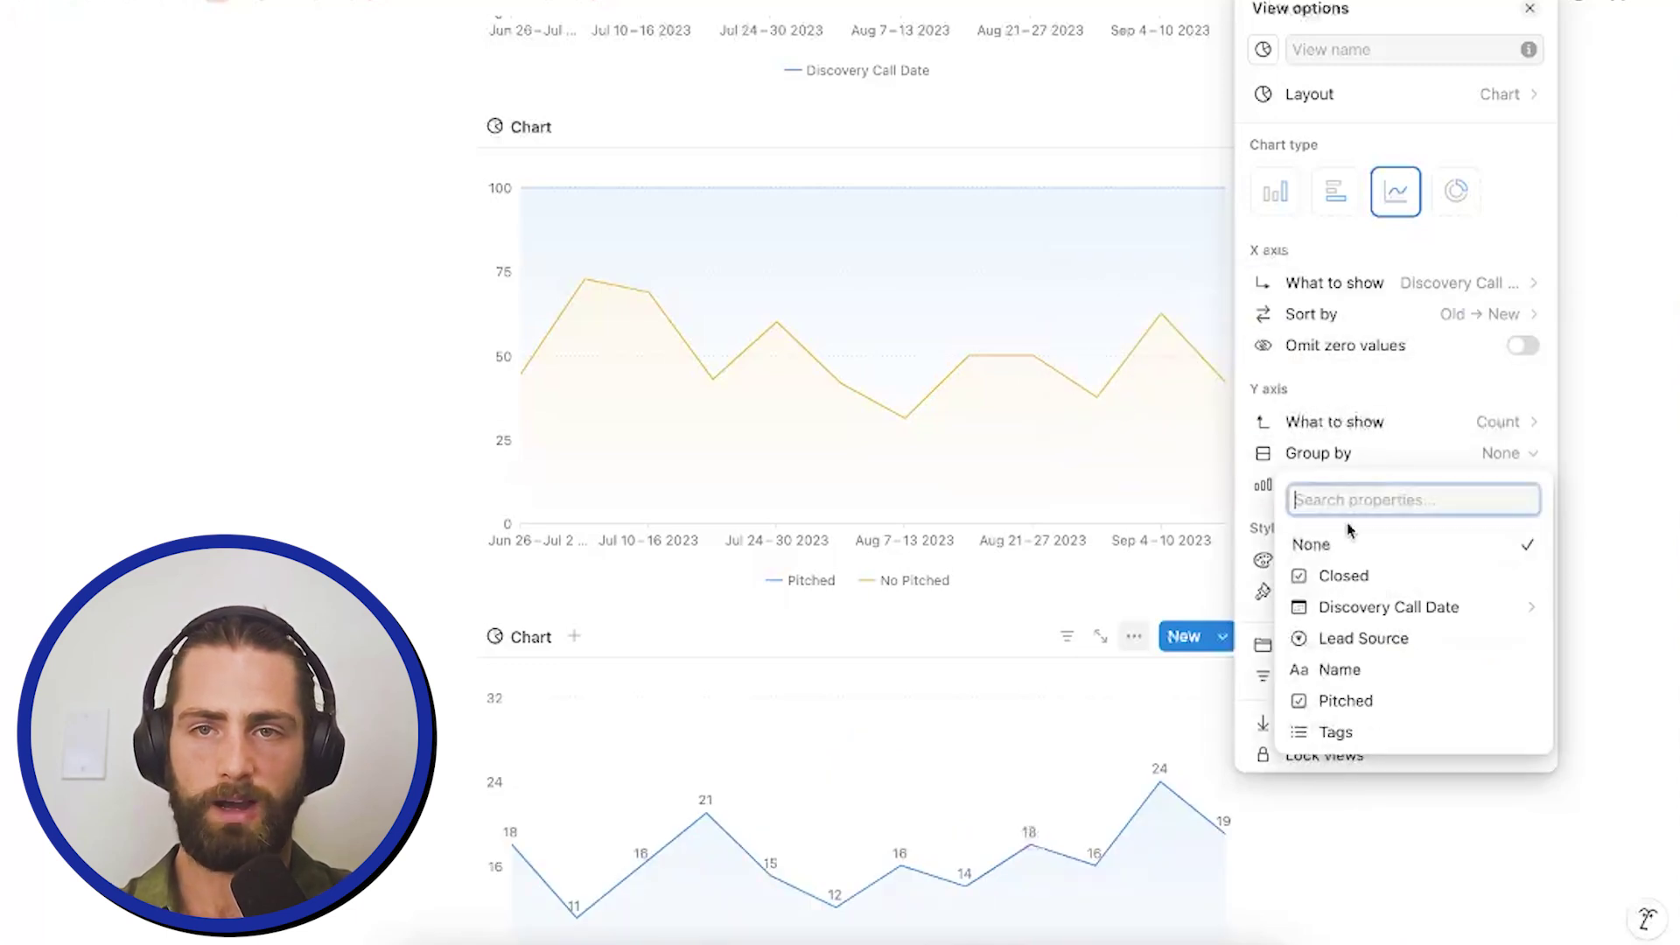
{"action": "left_click", "coordinate": [1355, 577]}
{"action": "scroll", "coordinate": [1373, 645], "scroll_direction": "down", "scroll_amount": 1}
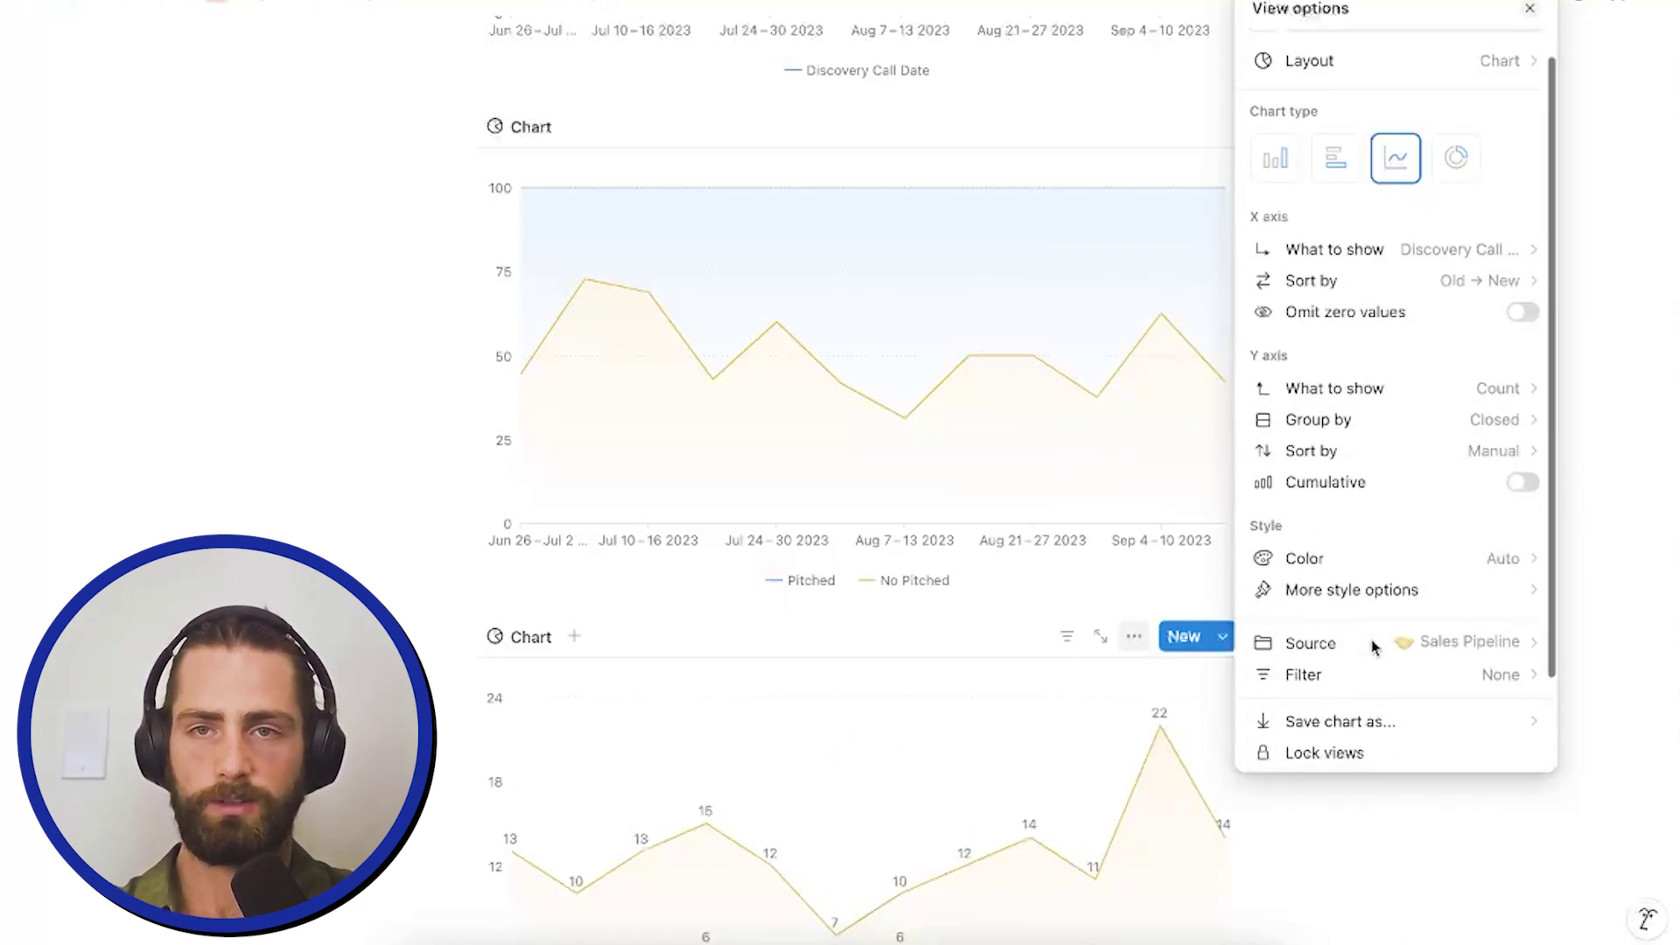
{"action": "left_click", "coordinate": [1436, 589]}
{"action": "mouse_move", "coordinate": [1394, 670]}
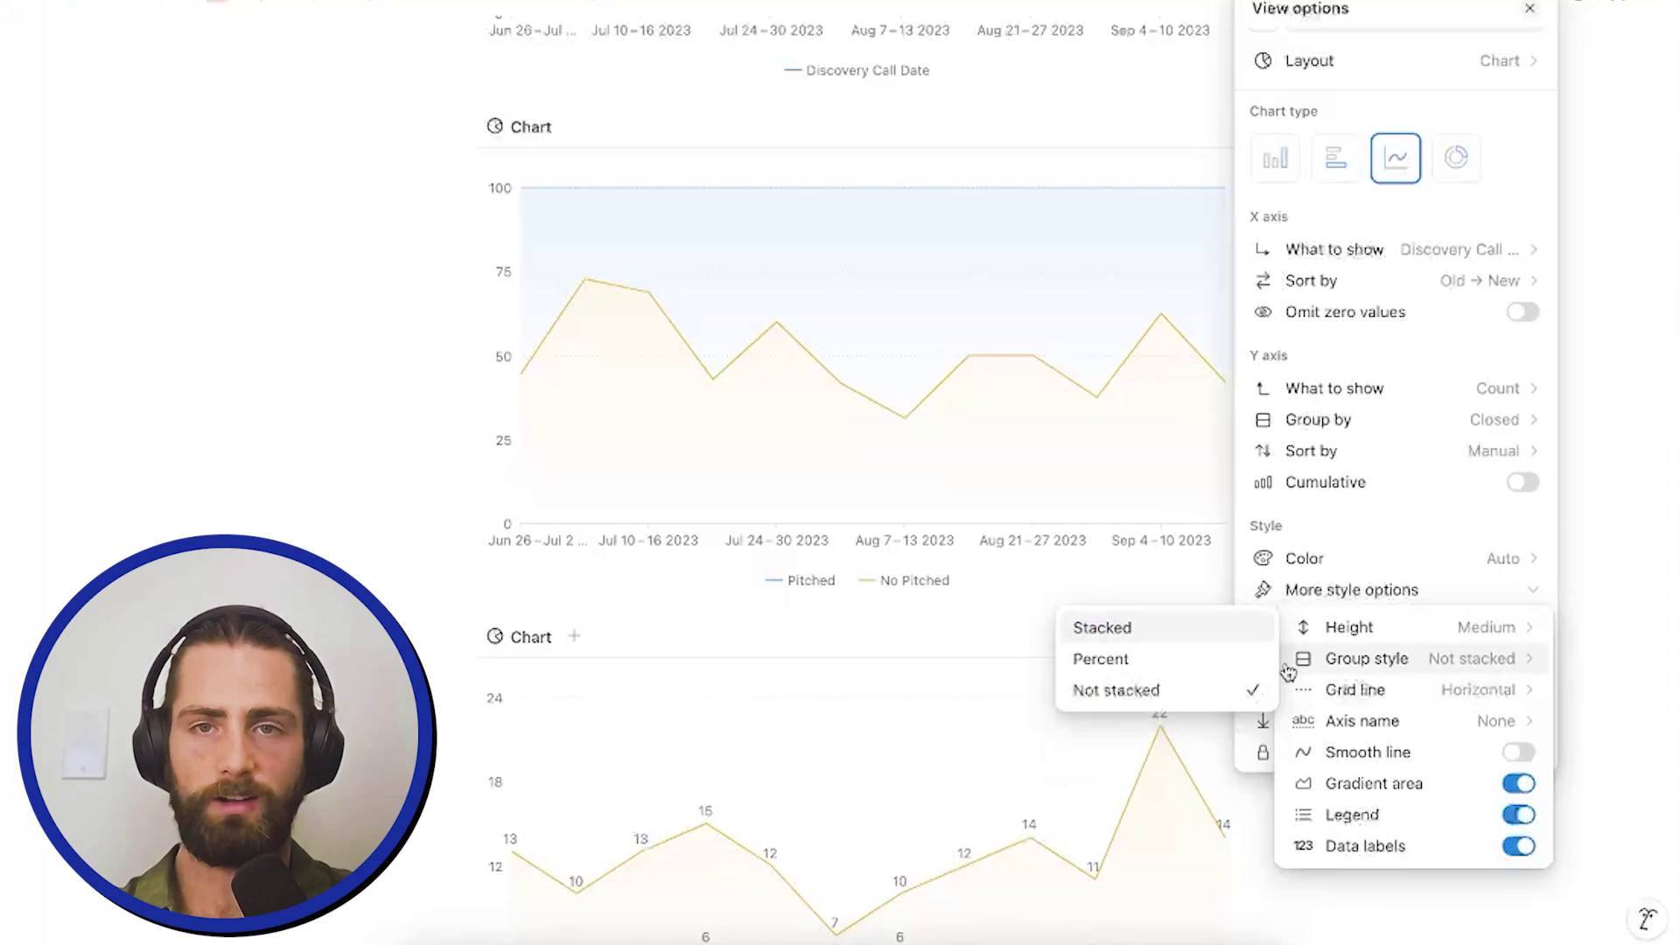
{"action": "left_click", "coordinate": [1172, 665]}
{"action": "key", "text": "Escape"}
{"action": "scroll", "coordinate": [832, 638], "scroll_direction": "down", "scroll_amount": 2}
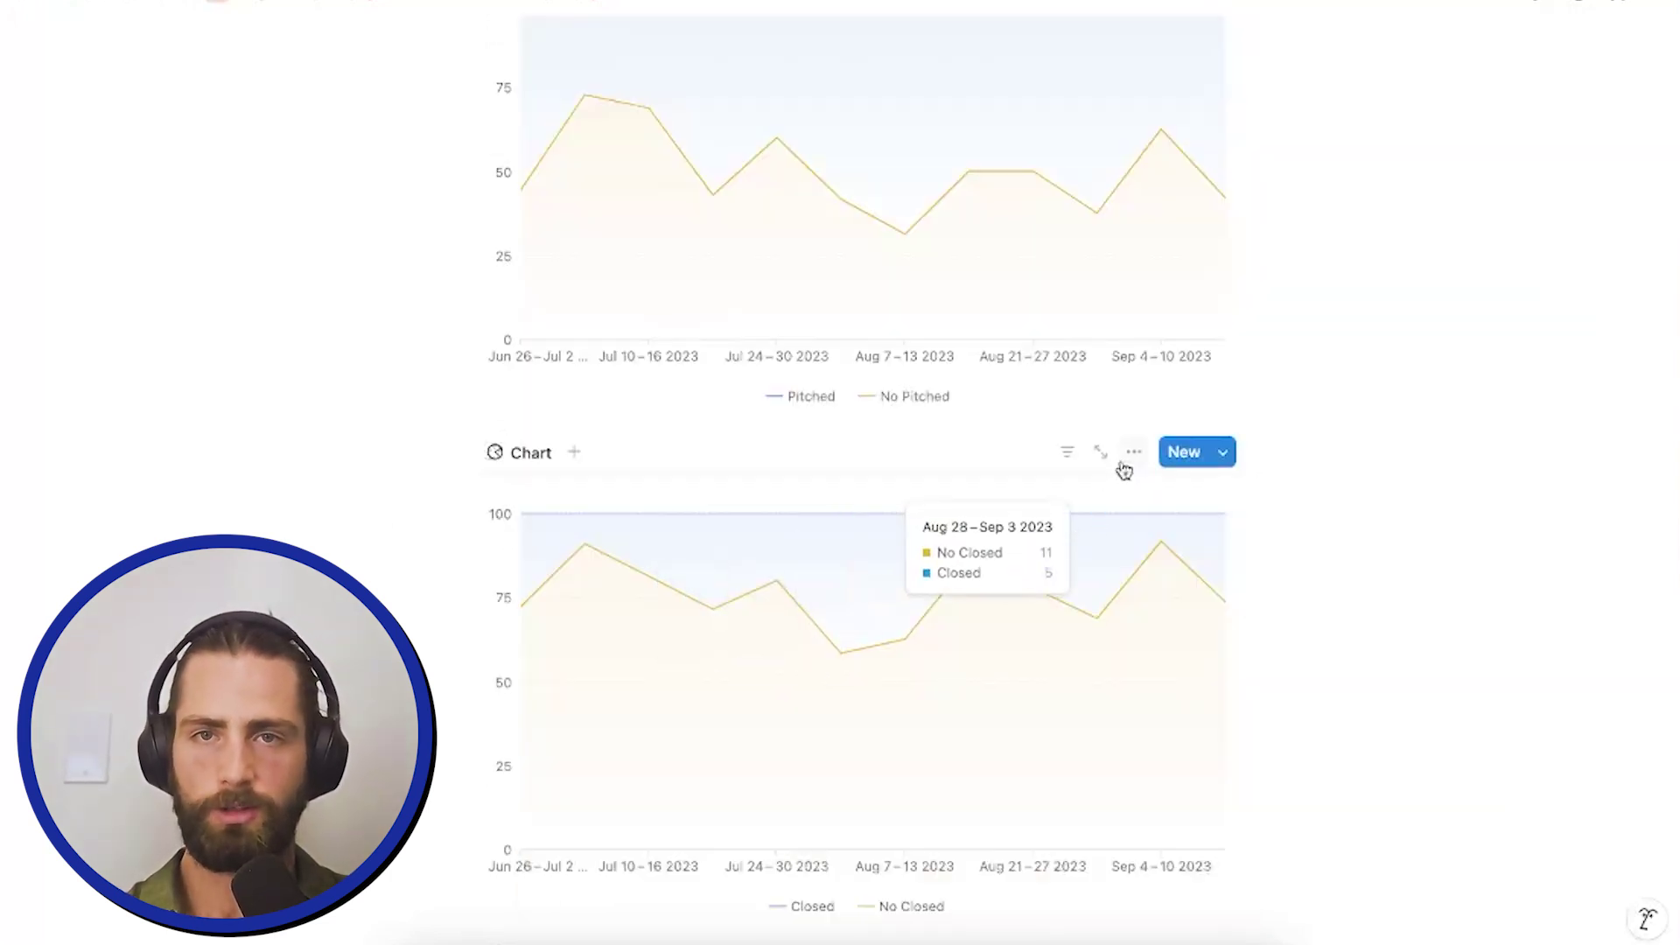
Step: Check the Closed group ordering, then begin renaming the chart view
{"action": "left_click", "coordinate": [1130, 456]}
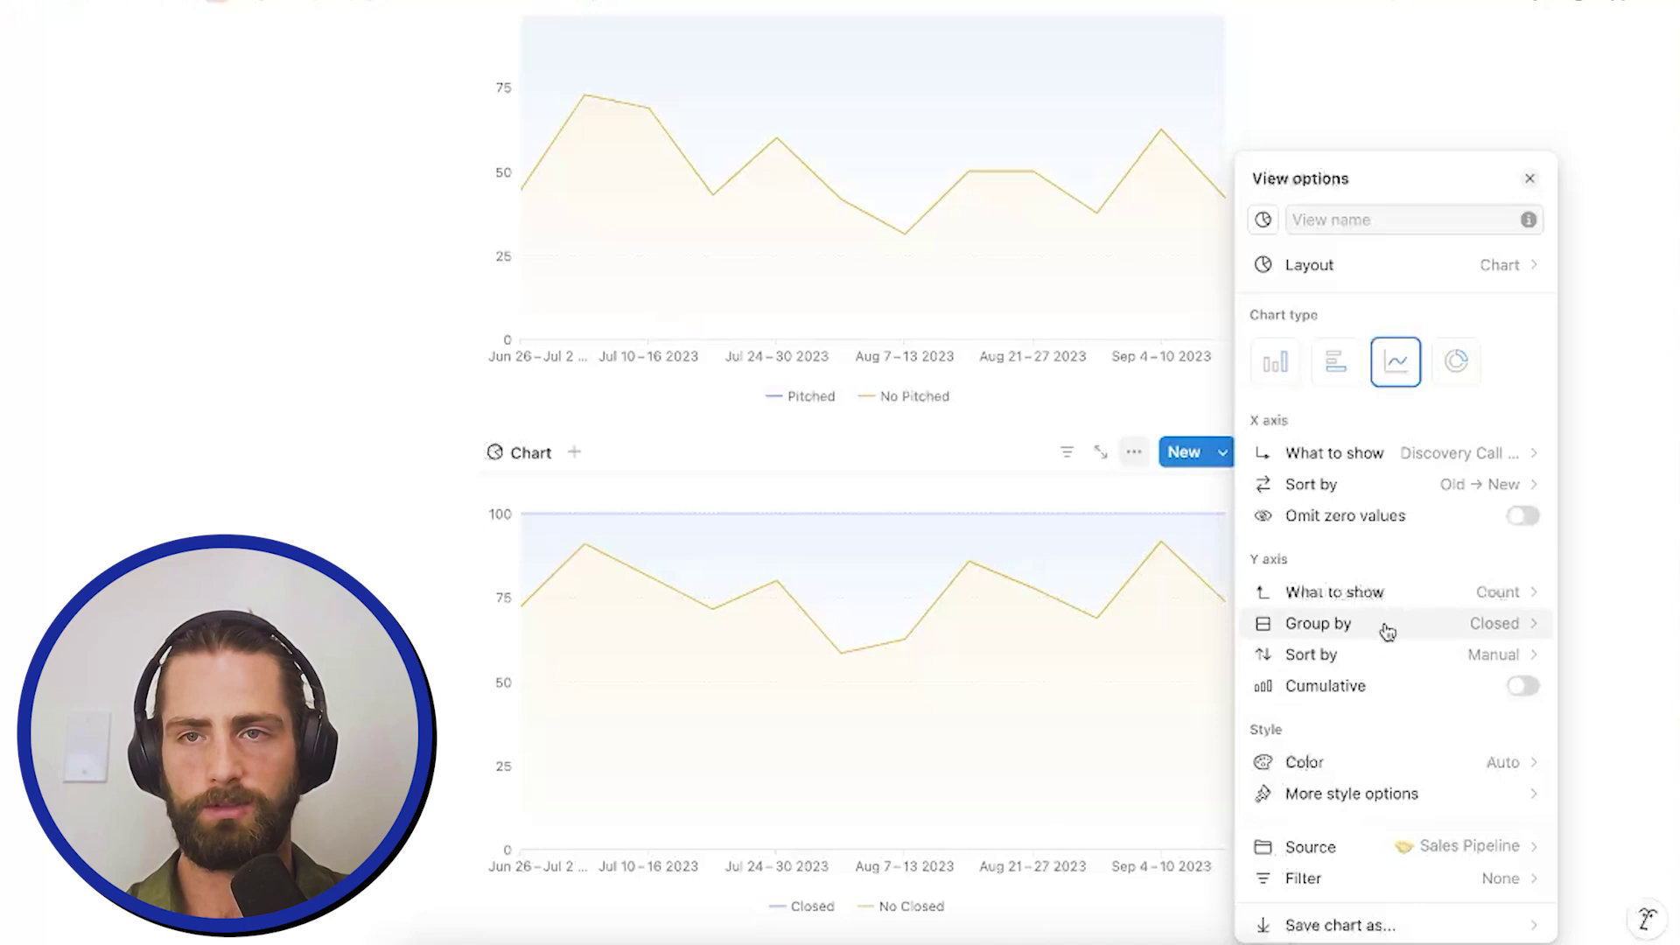
{"action": "left_click", "coordinate": [1373, 655]}
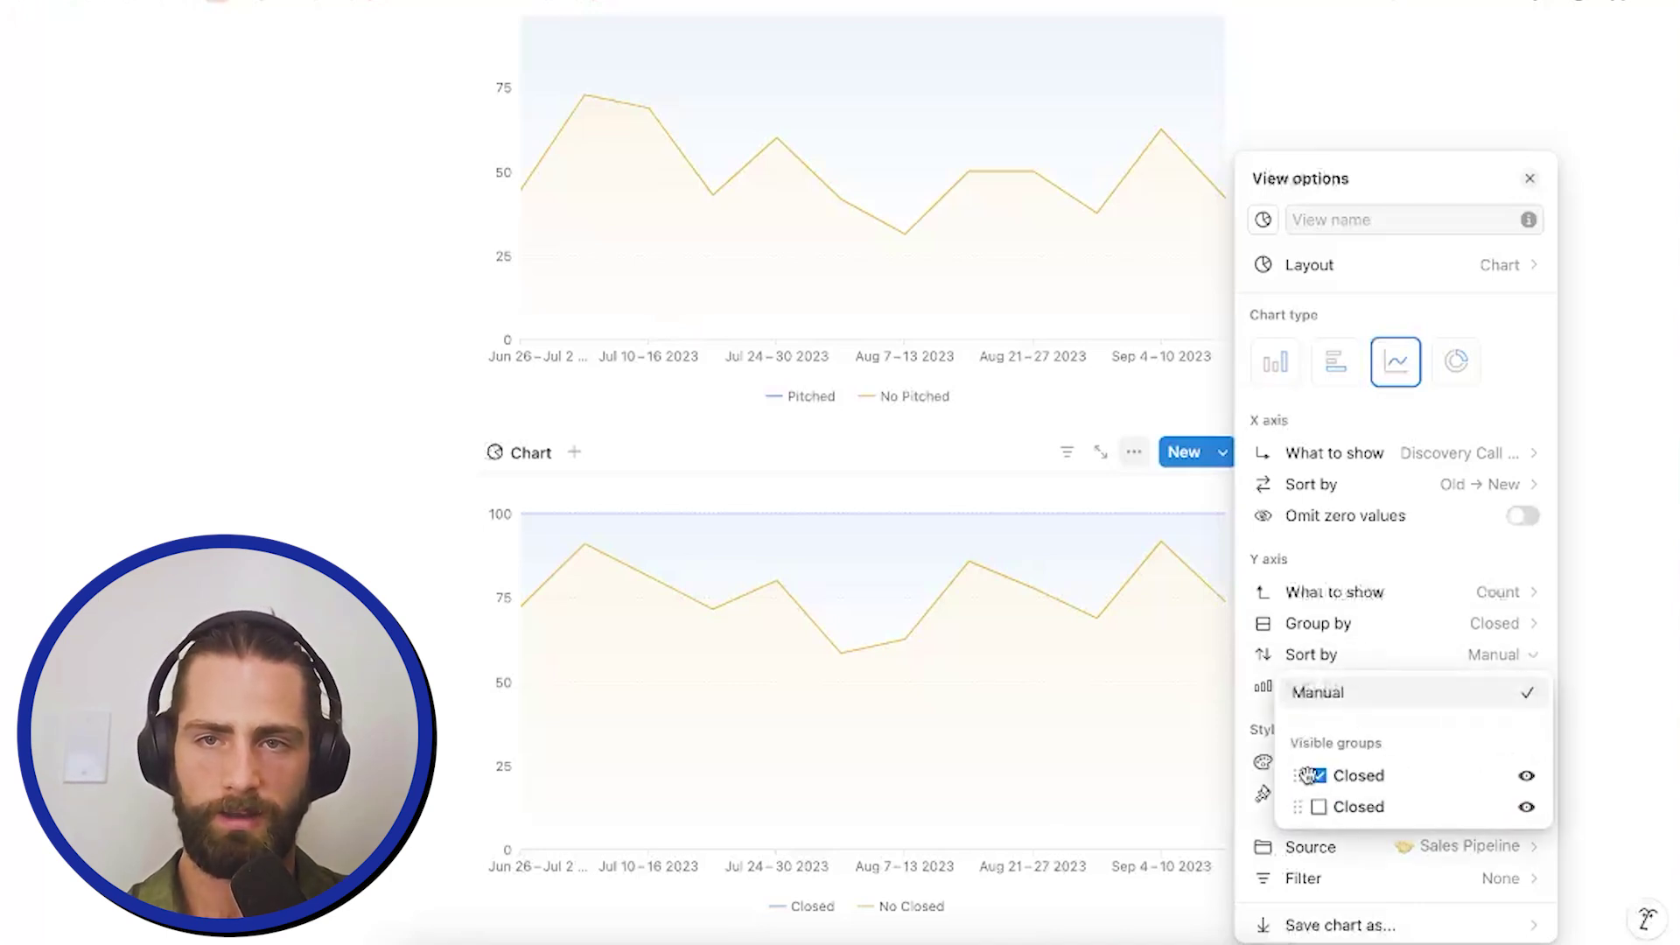
{"action": "key", "text": "Escape"}
{"action": "key", "text": "Escape"}
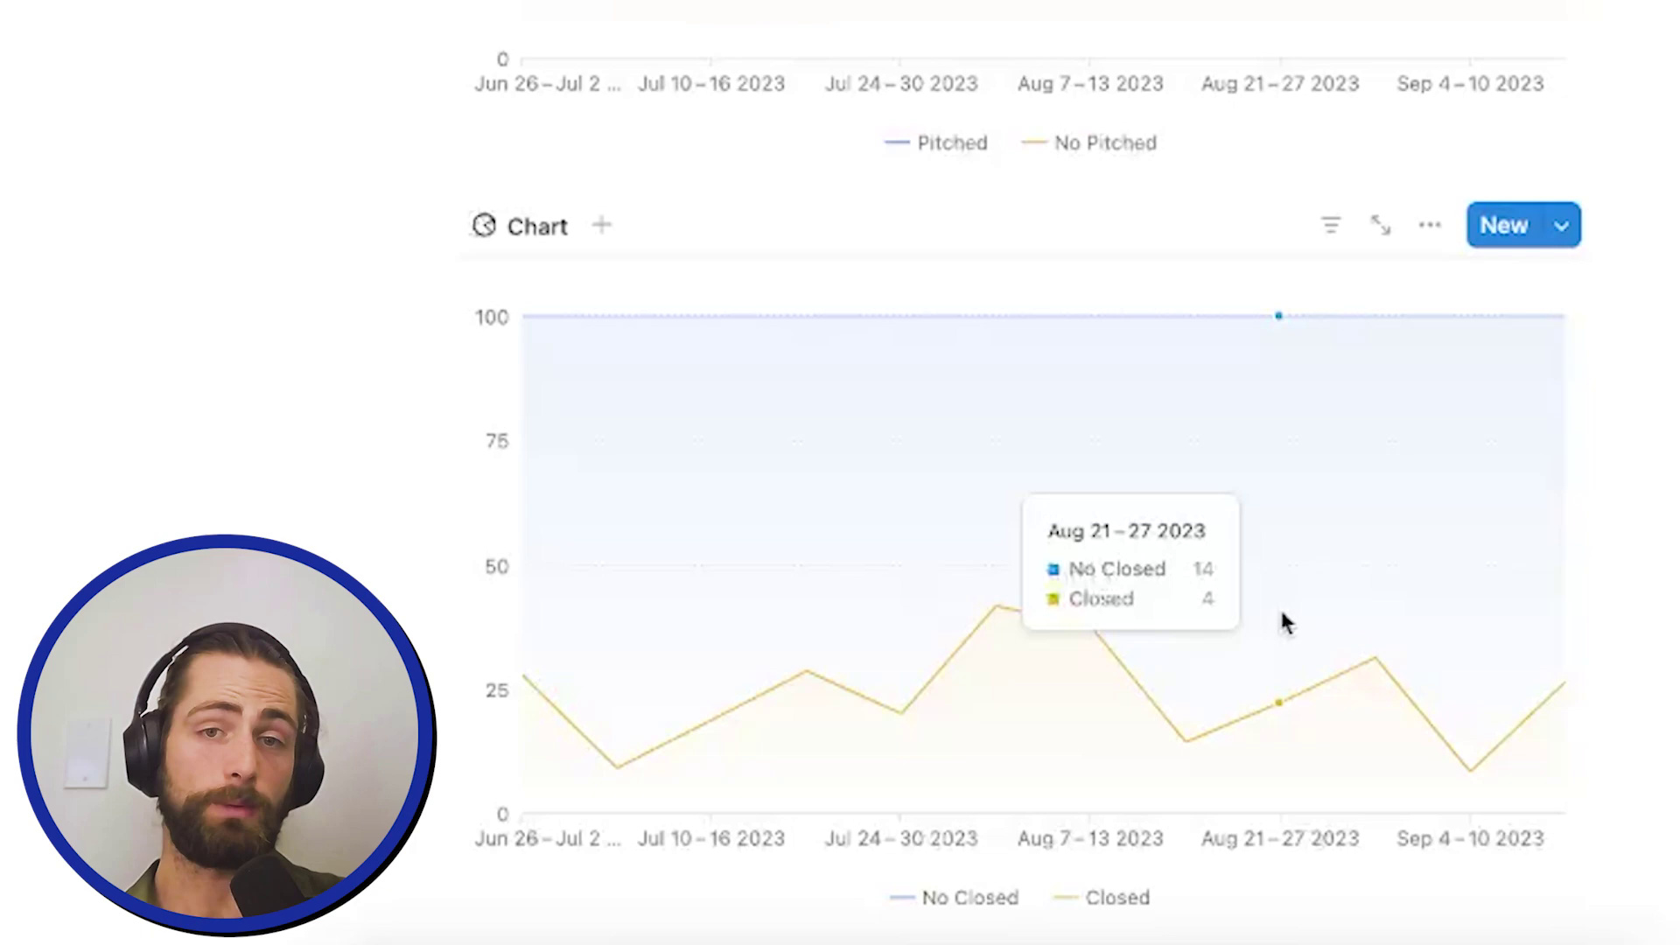
{"action": "left_click", "coordinate": [540, 248]}
{"action": "left_click", "coordinate": [554, 491]}
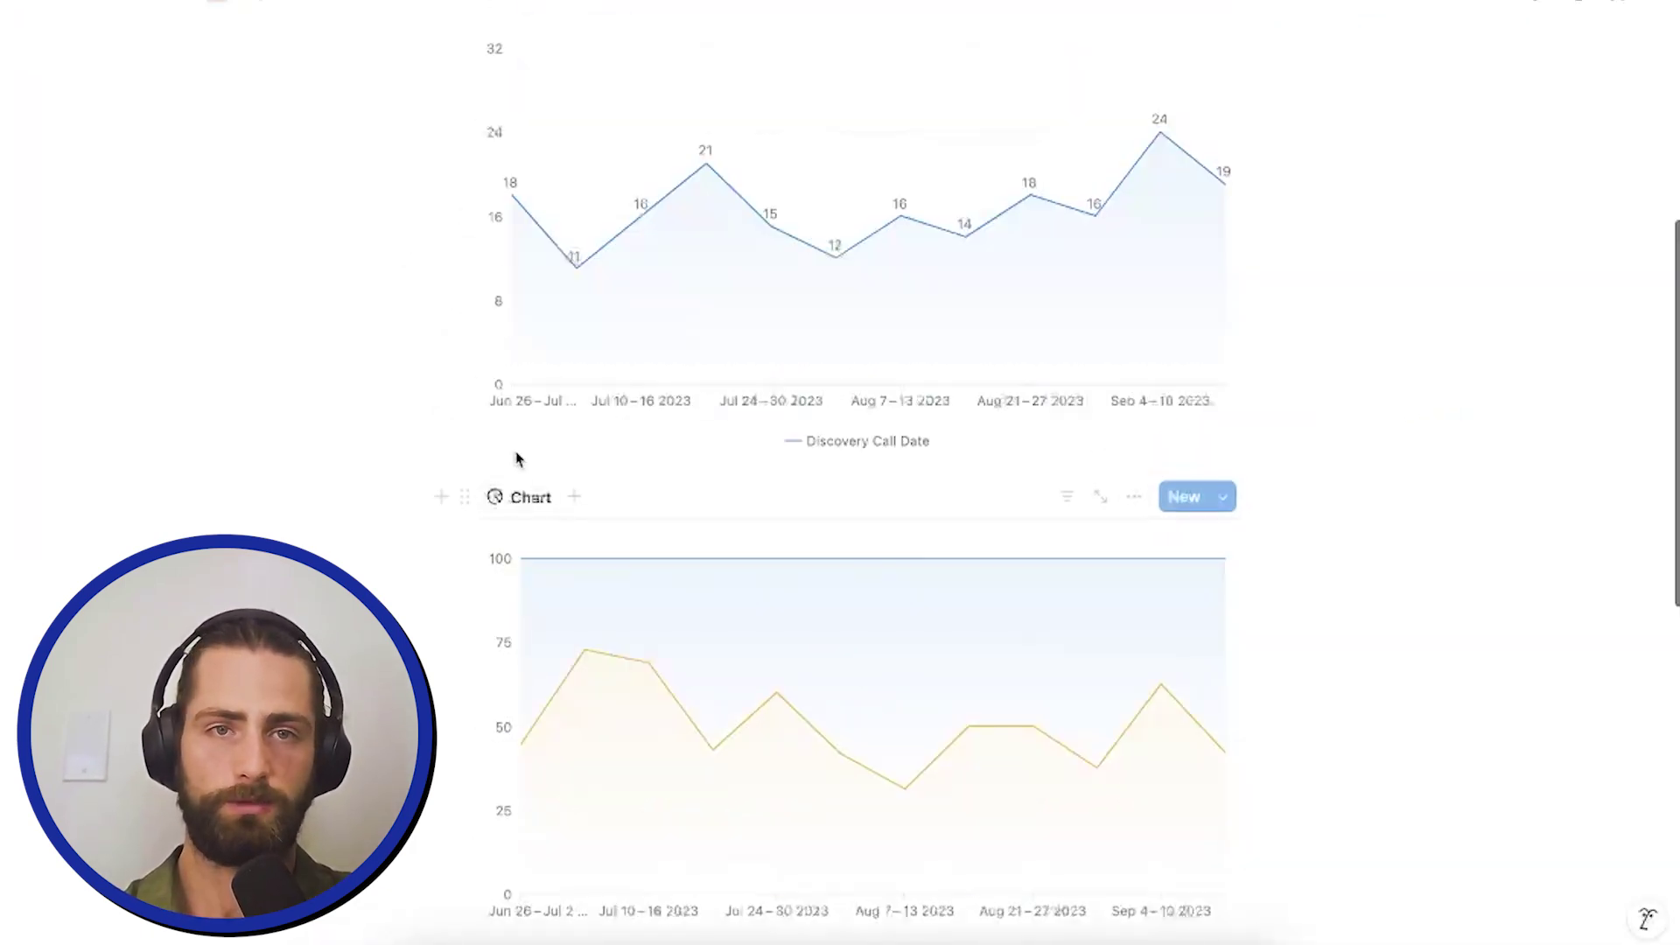
Step: Title the top Sales line chart view 'Discovery meetings by week'
{"action": "scroll", "coordinate": [517, 458], "scroll_direction": "up", "scroll_amount": 3}
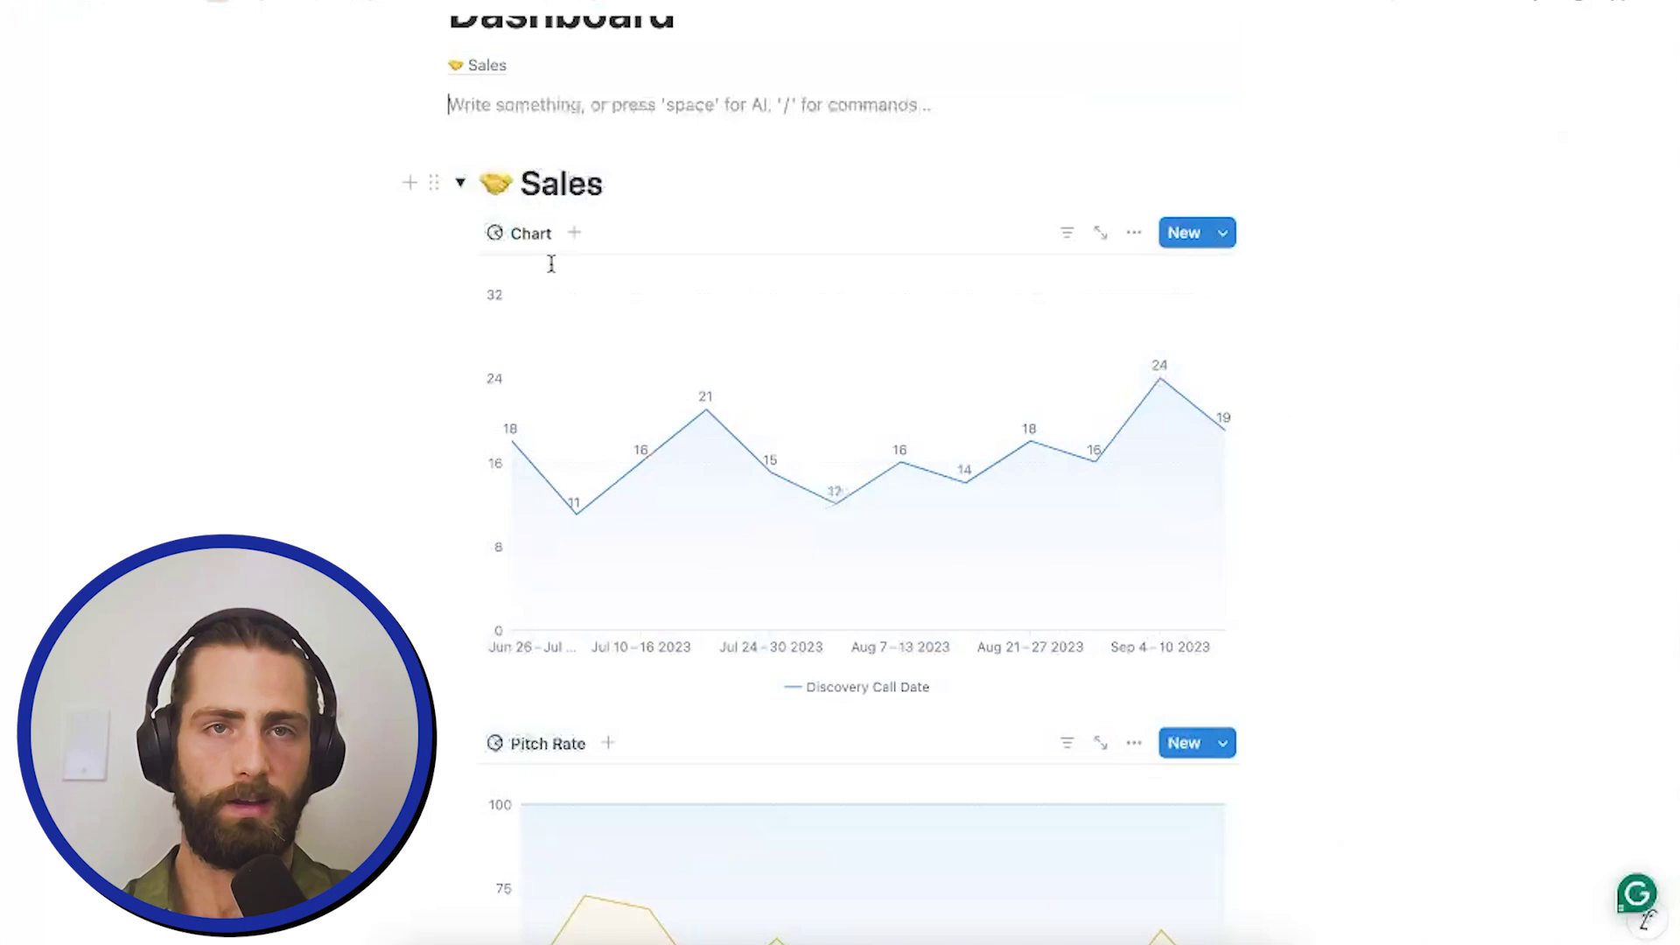
{"action": "left_click", "coordinate": [531, 232]}
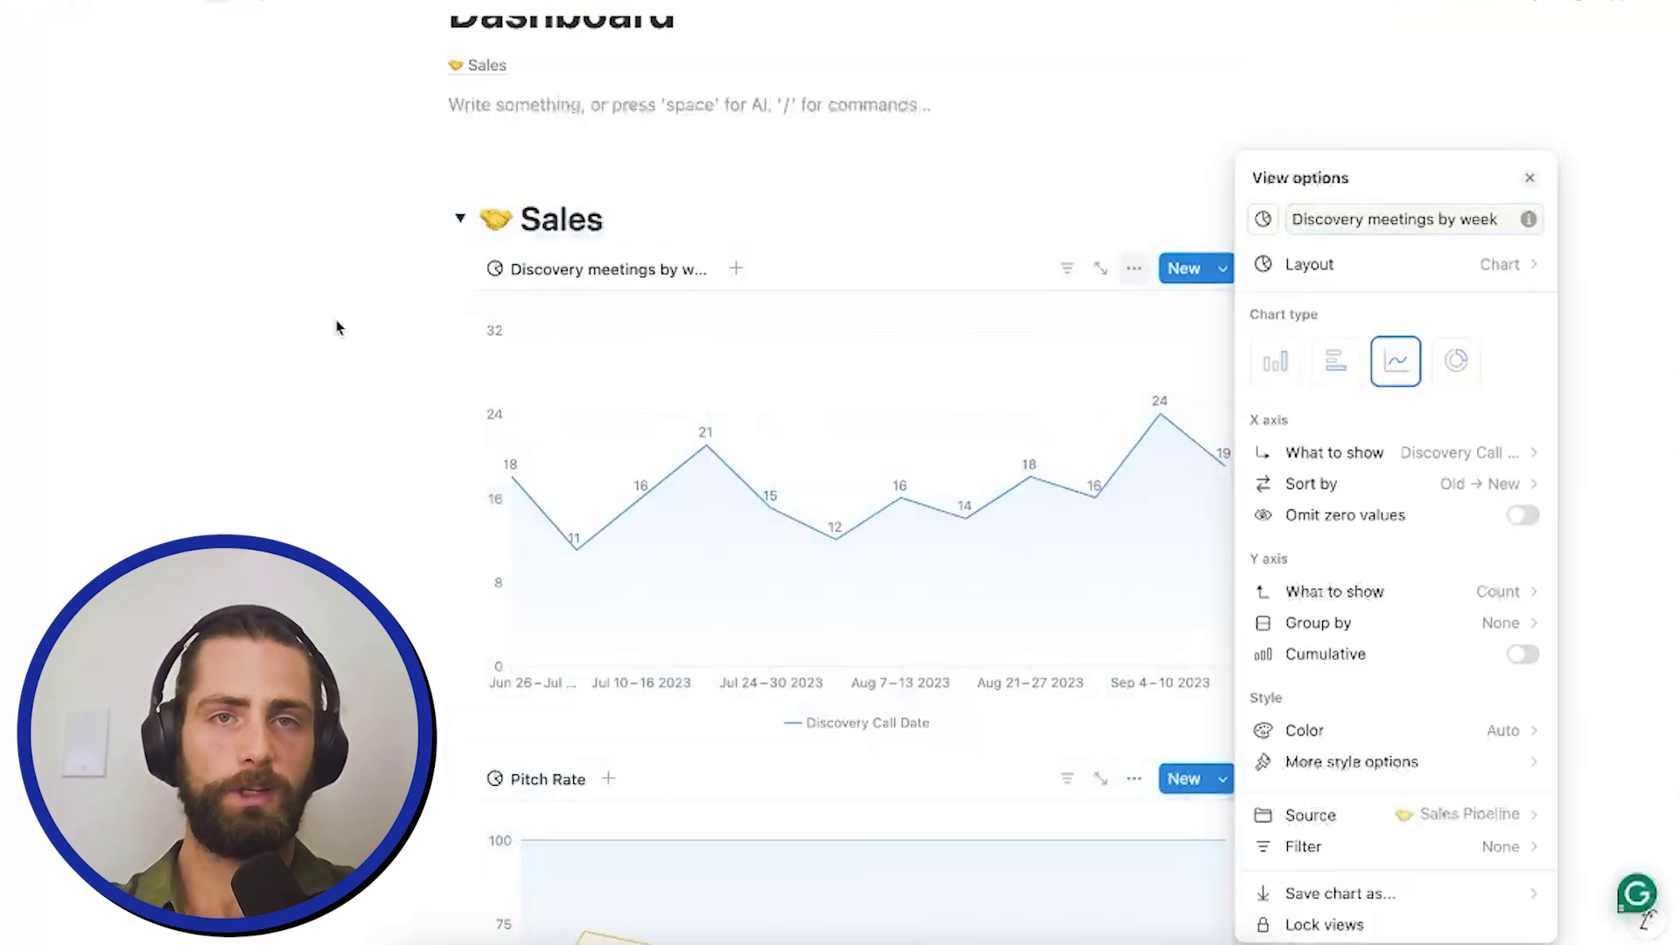
{"action": "left_click", "coordinate": [635, 320]}
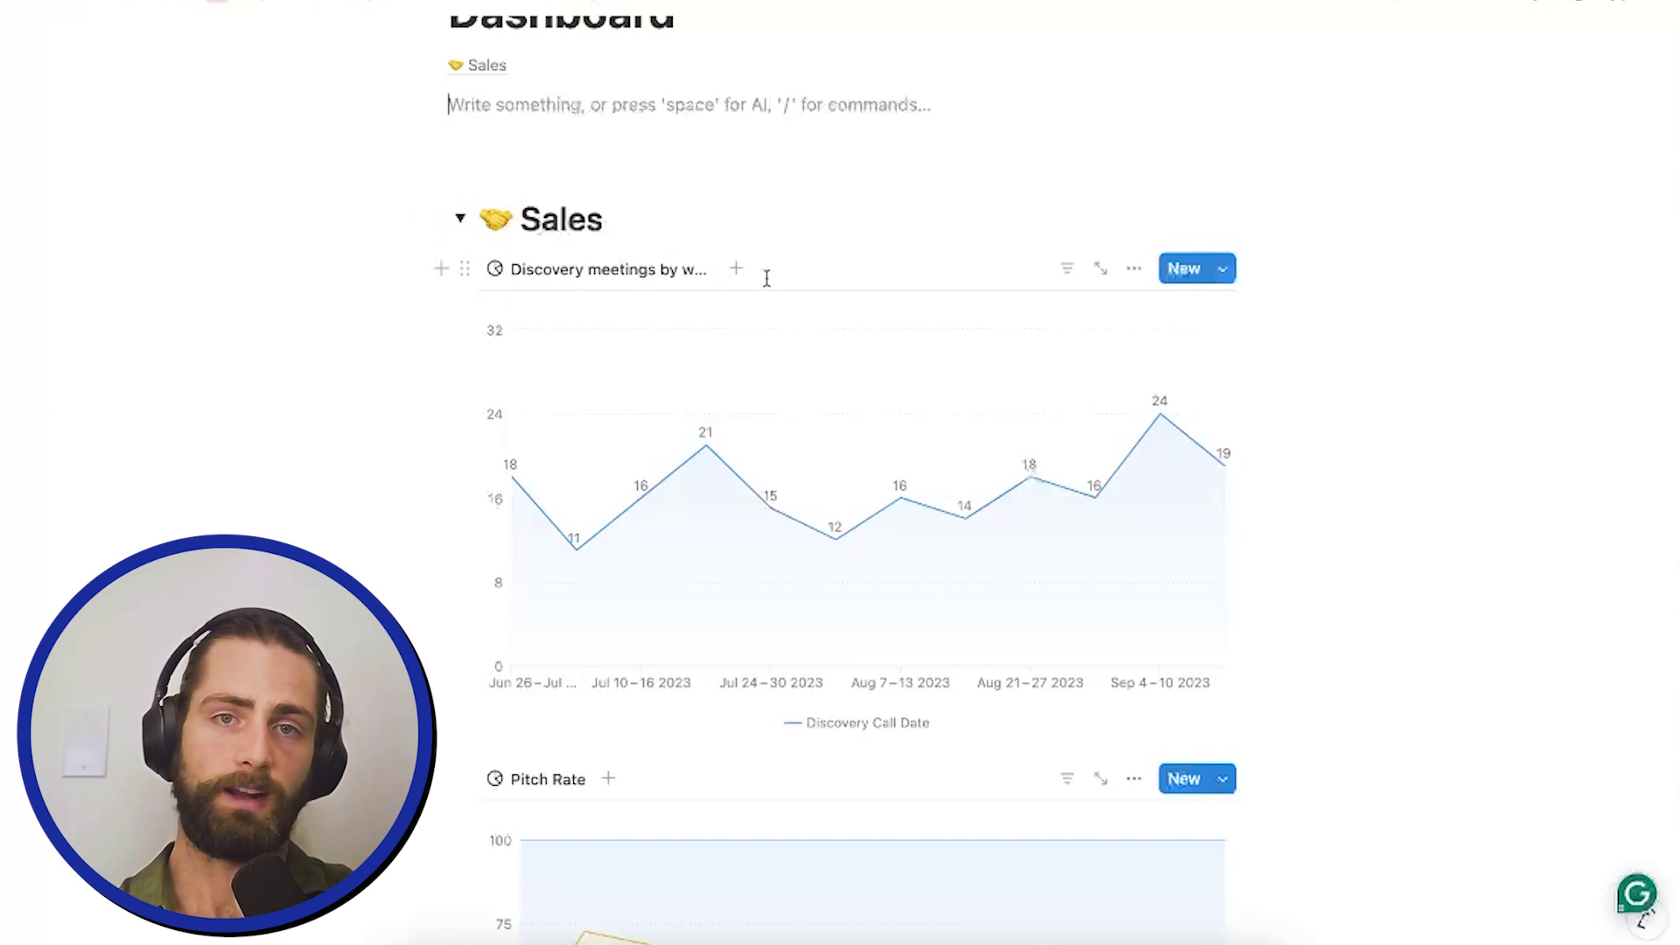
{"action": "scroll", "coordinate": [768, 286], "scroll_direction": "down", "scroll_amount": 4}
{"action": "scroll", "coordinate": [768, 286], "scroll_direction": "down", "scroll_amount": 8}
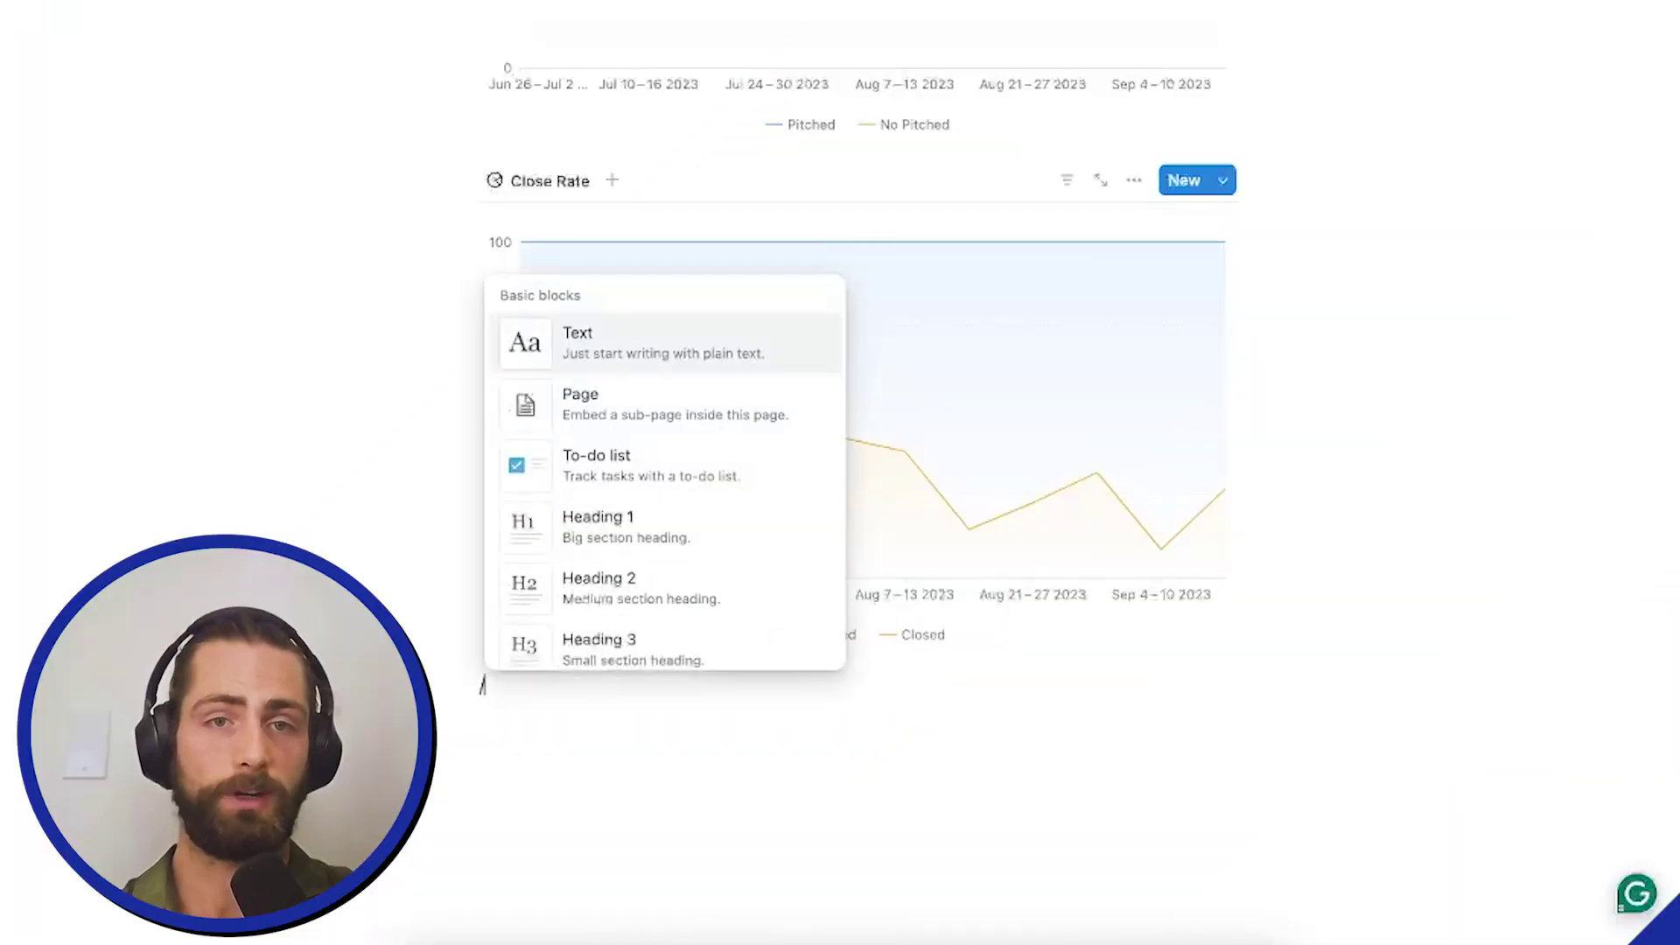
Step: Insert a donut chart linked to the Sales Pipeline database
{"action": "type", "text": "do"}
{"action": "key", "text": "Return"}
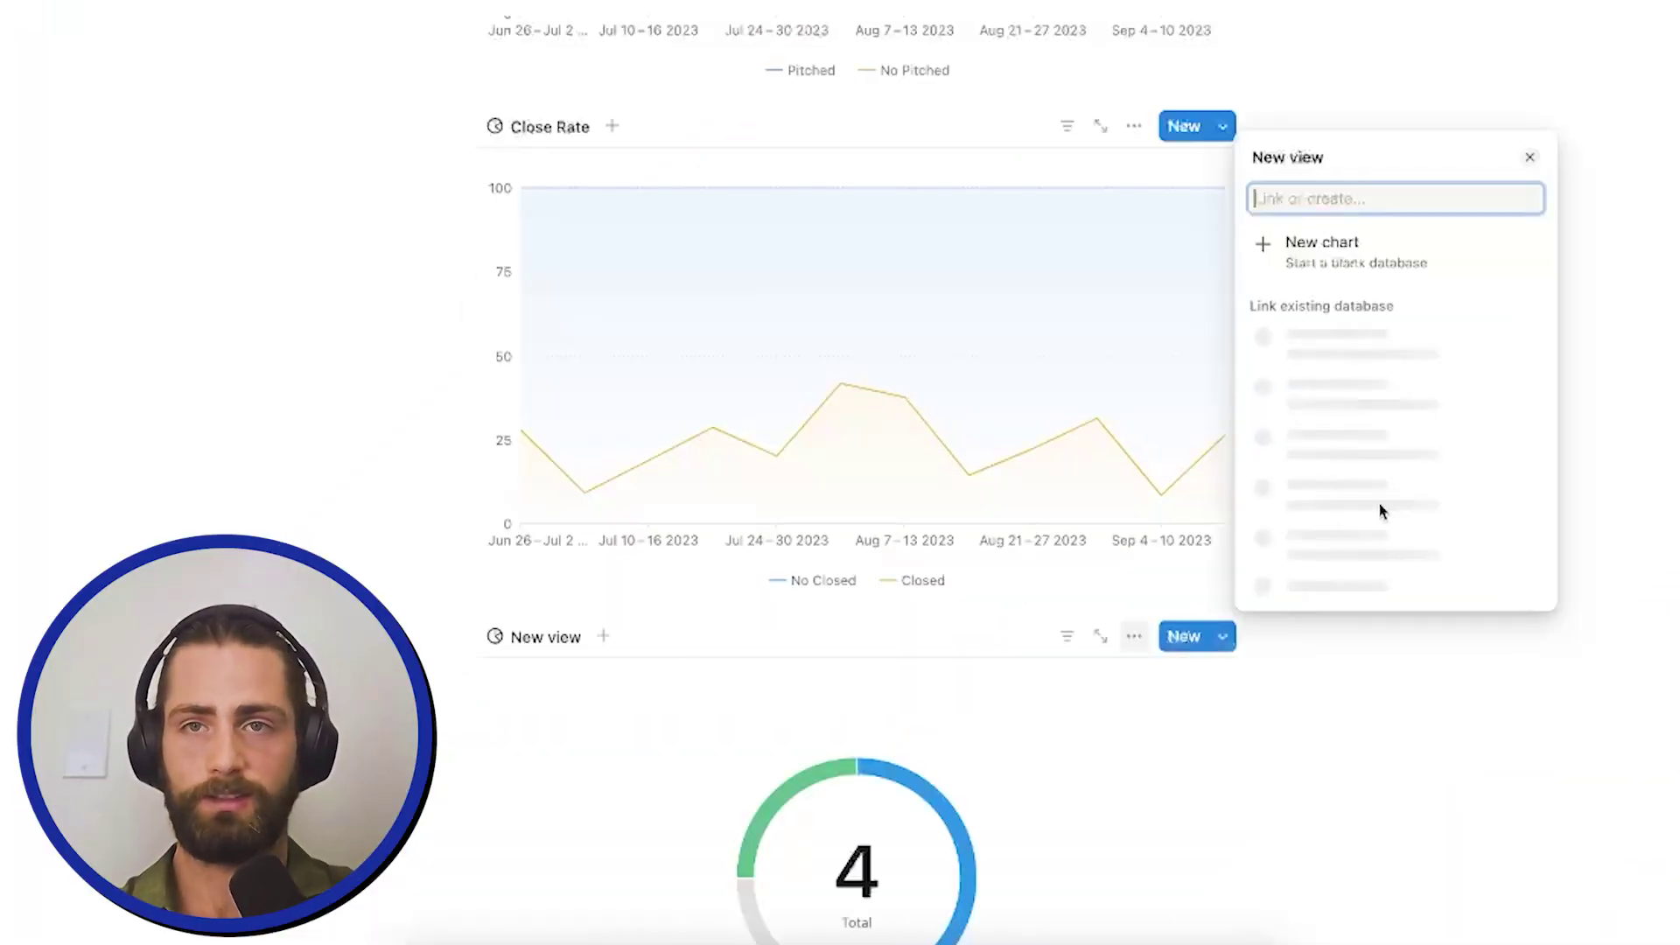
{"action": "left_click", "coordinate": [1328, 367]}
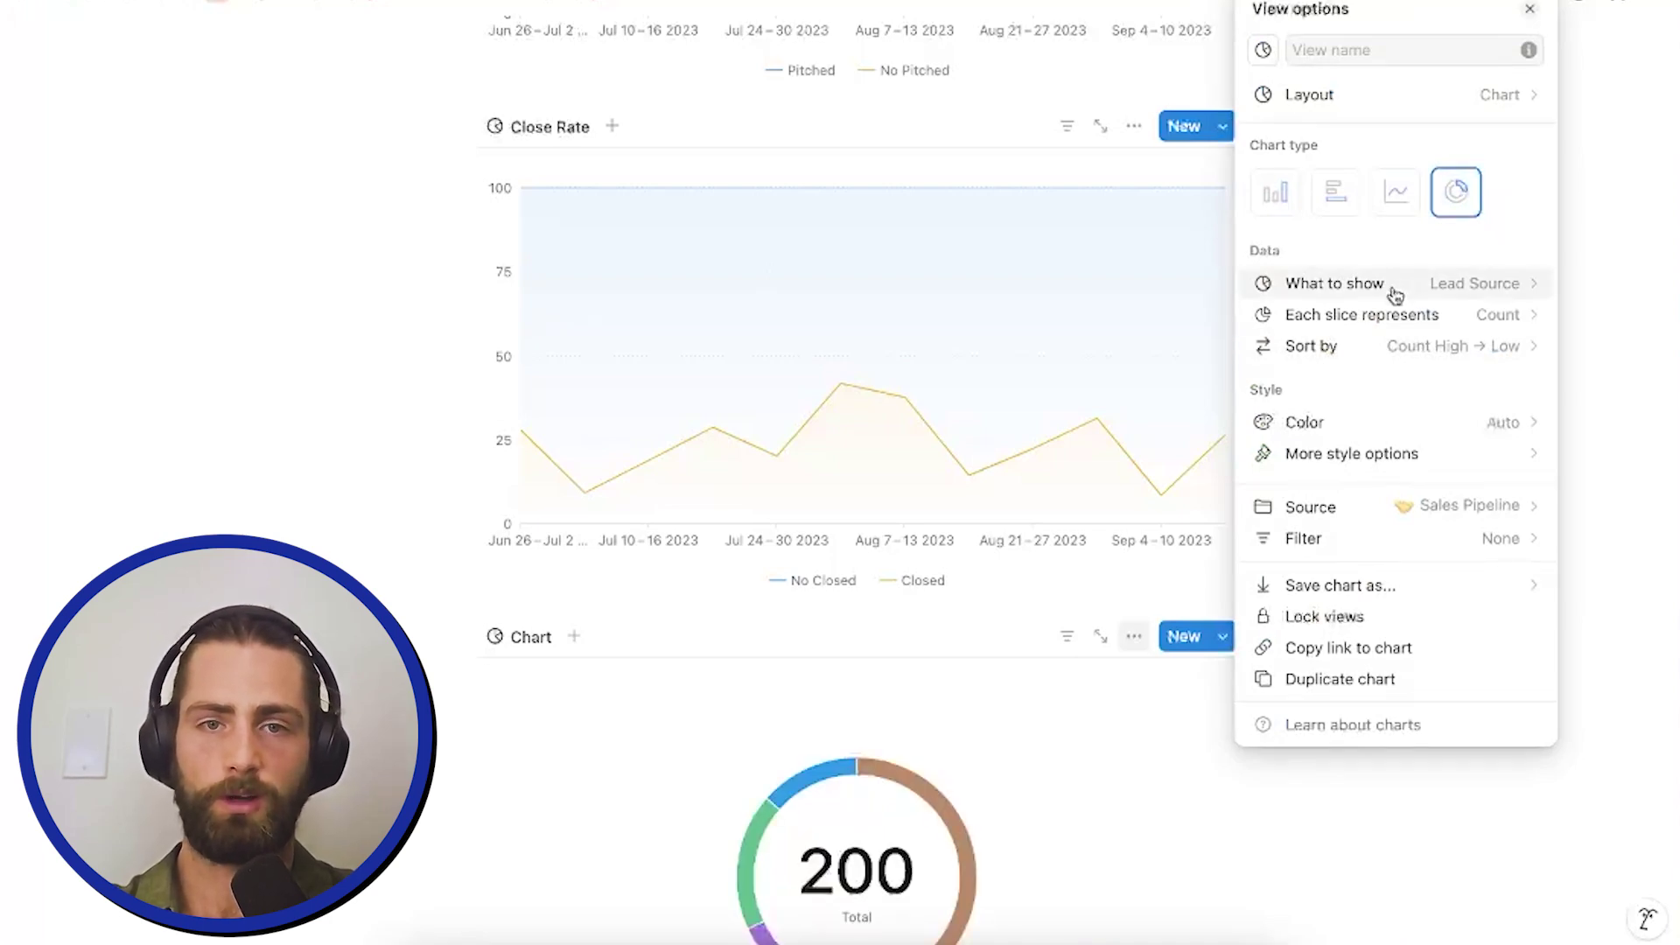
{"action": "left_click", "coordinate": [942, 728]}
{"action": "scroll", "coordinate": [942, 728], "scroll_direction": "down", "scroll_amount": 5}
Step: Set the donut's data labels to Name and value (%)
{"action": "left_click", "coordinate": [1134, 180]}
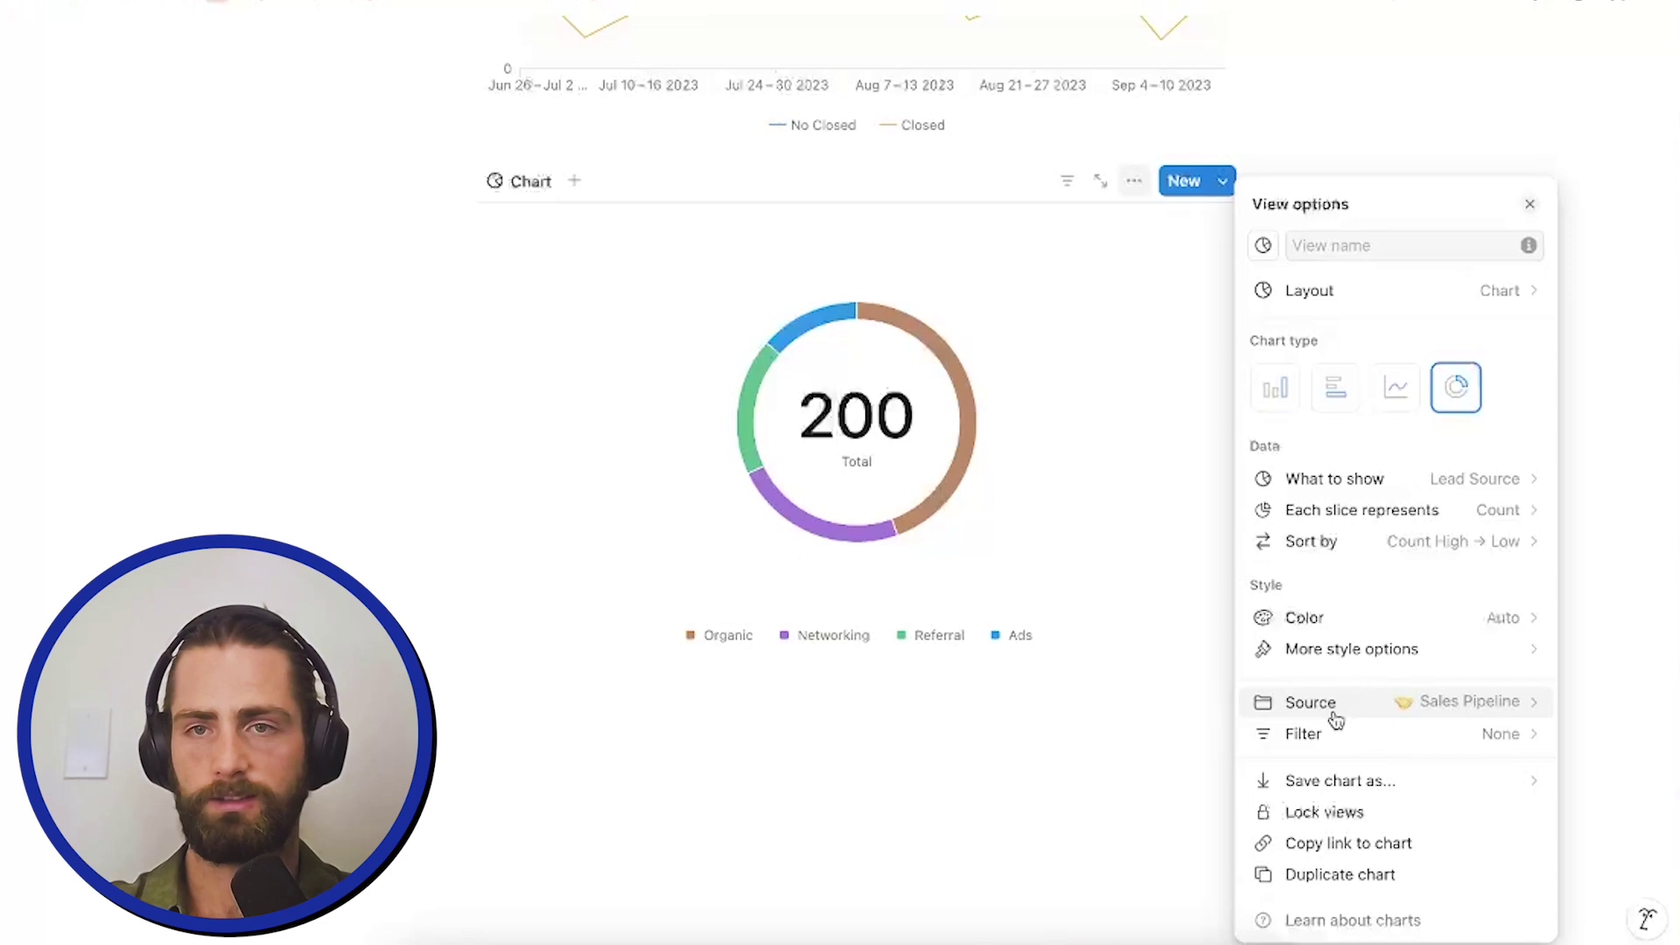
{"action": "left_click", "coordinate": [1363, 664]}
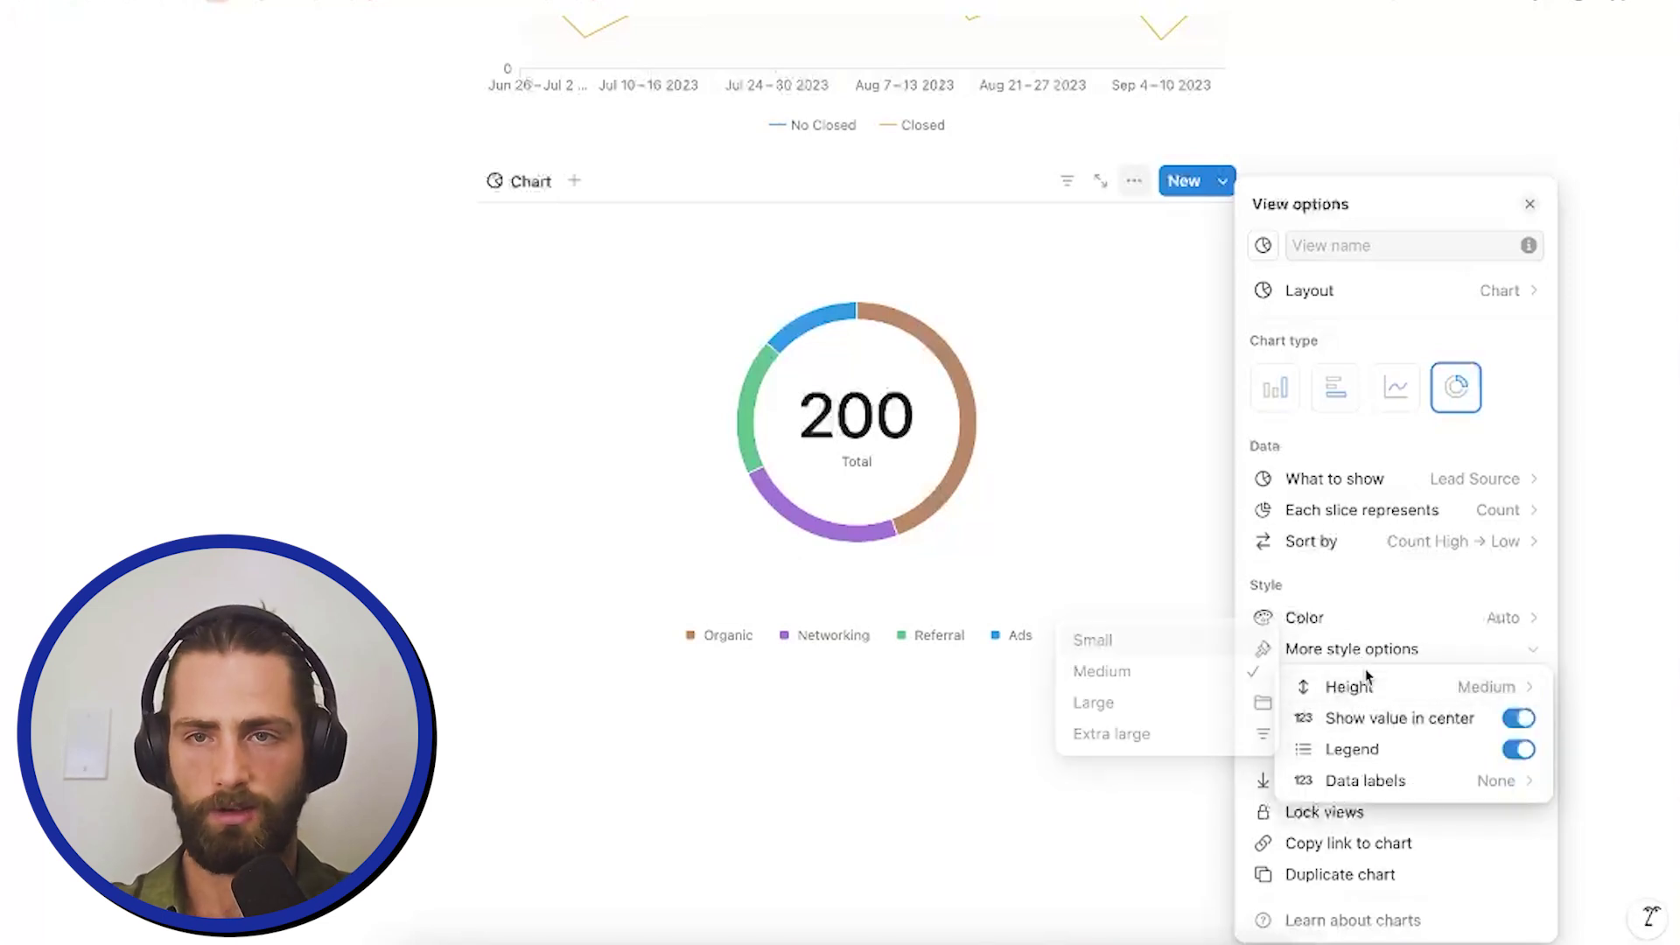
{"action": "left_click", "coordinate": [1354, 783]}
{"action": "left_click", "coordinate": [1146, 828]}
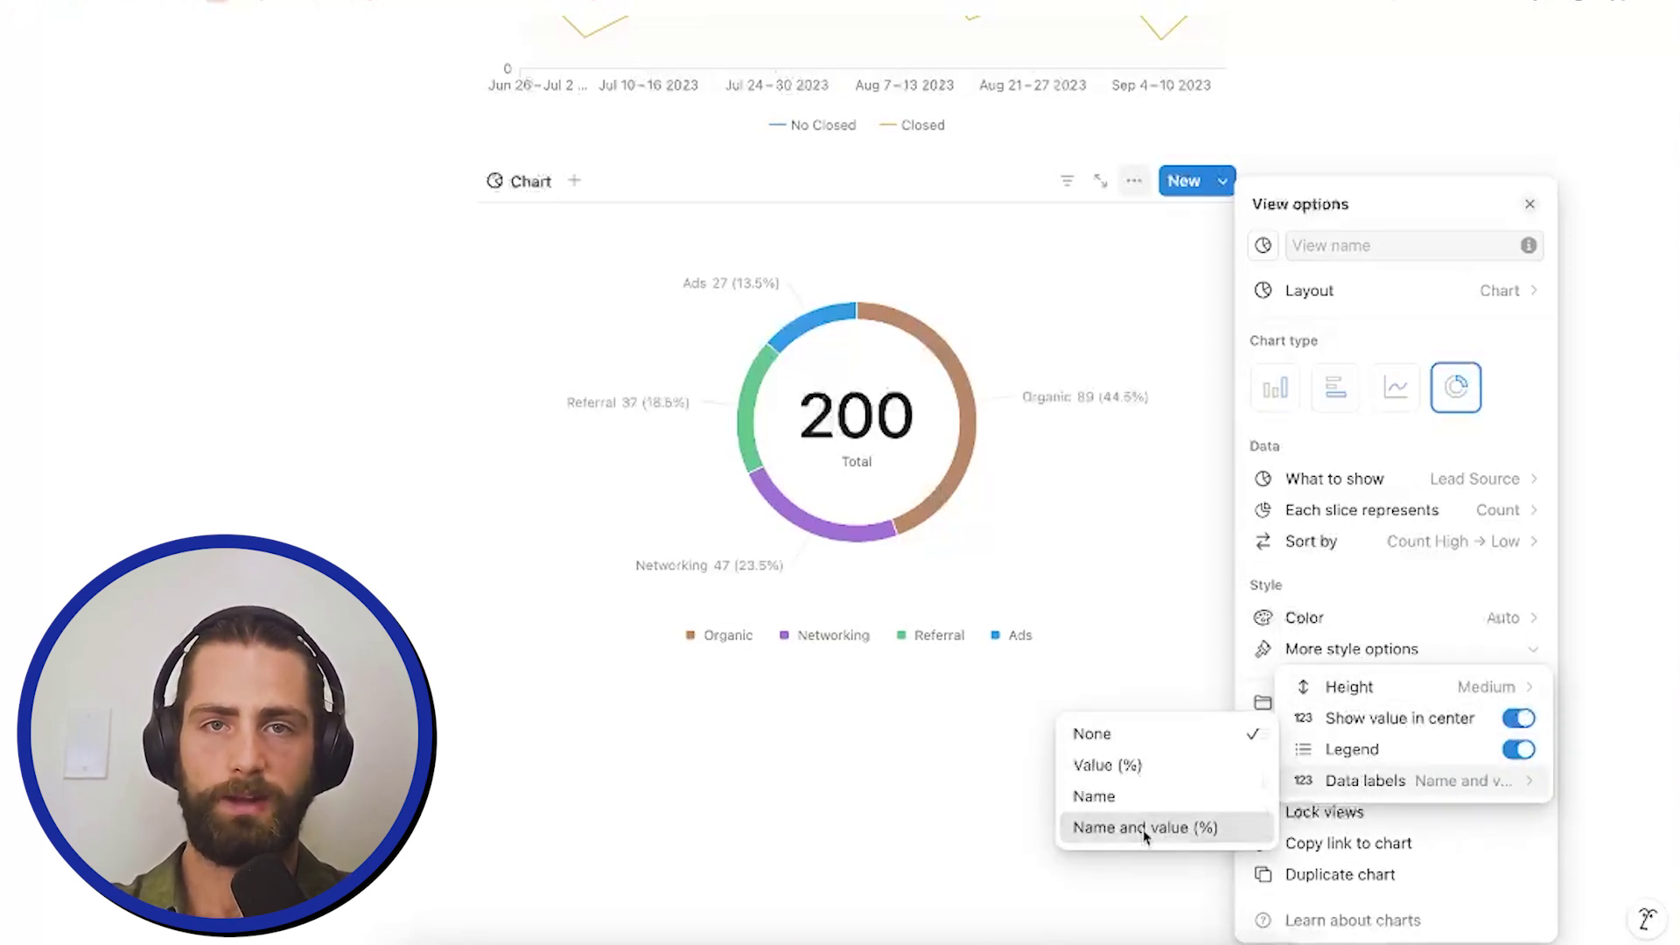
{"action": "left_click", "coordinate": [1006, 580]}
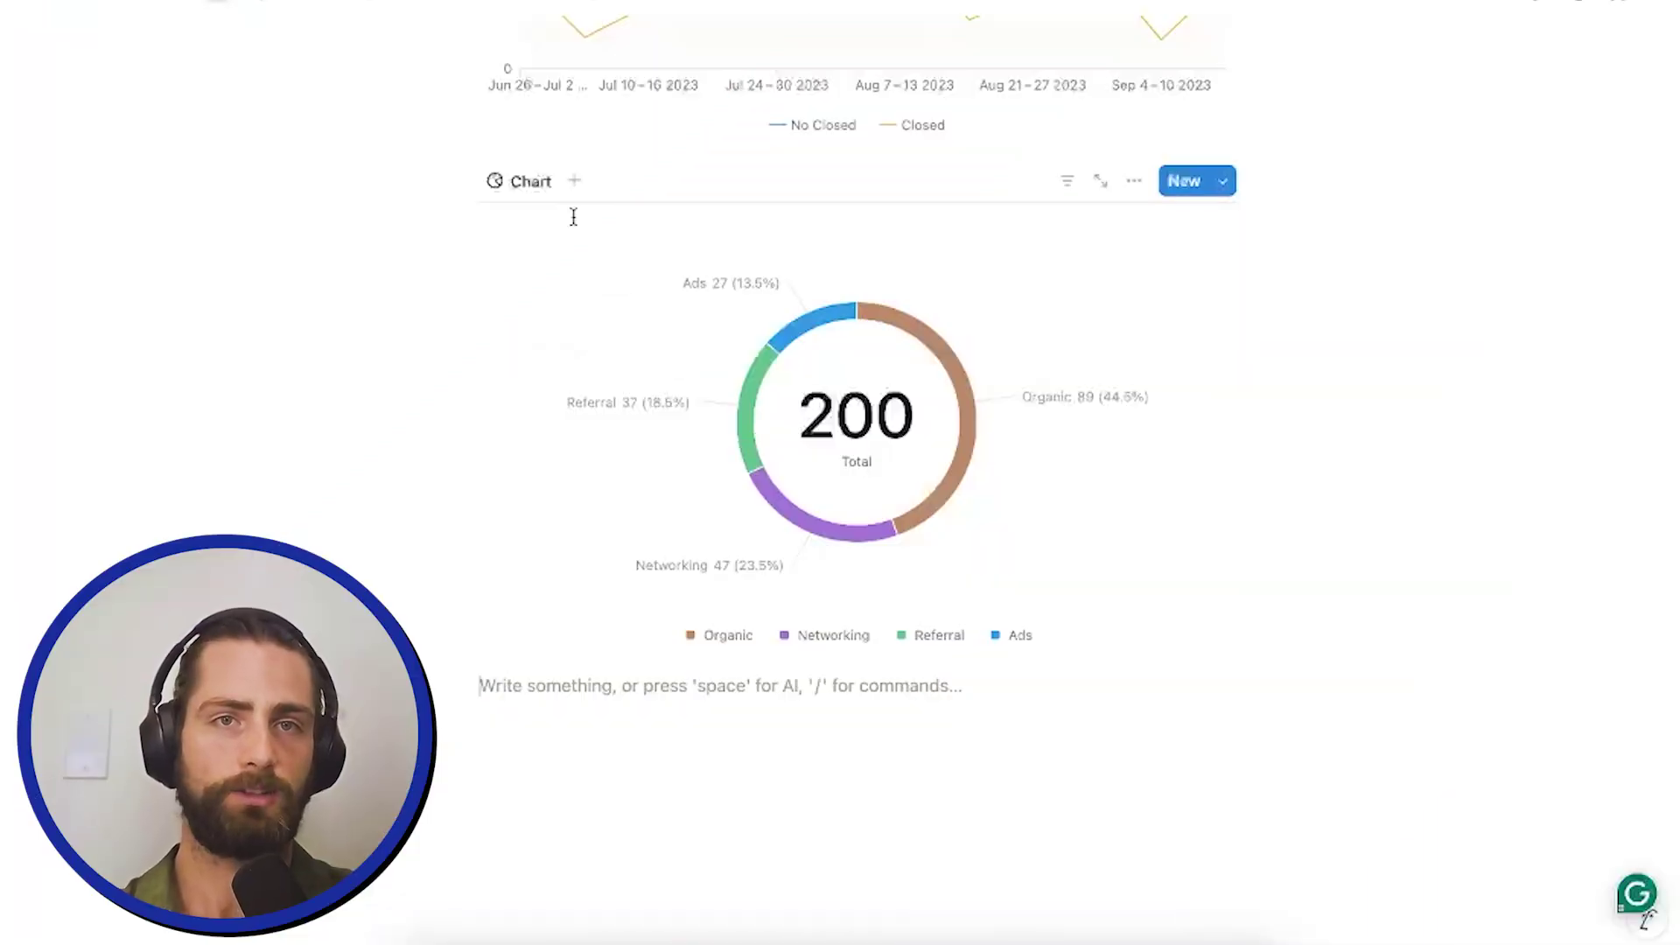
Step: Rename the donut view to Leads by Source and start a second view
{"action": "left_click", "coordinate": [573, 184]}
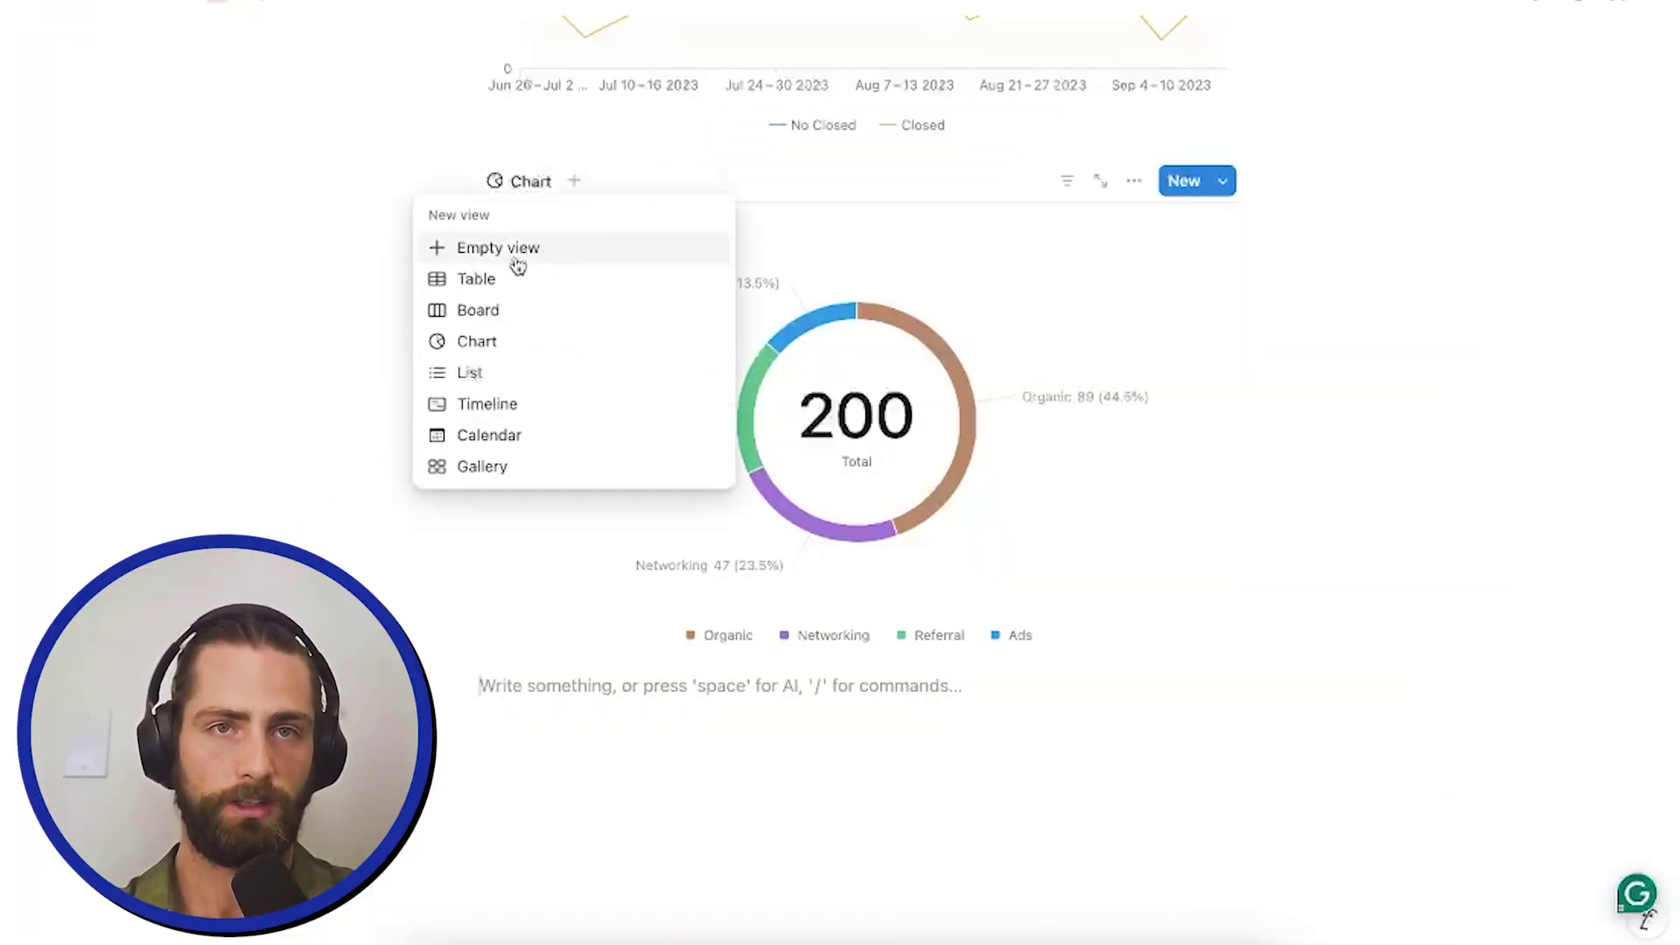
{"action": "left_click", "coordinate": [516, 181]}
{"action": "left_click", "coordinate": [538, 238]}
{"action": "type", "text": "Leasd"}
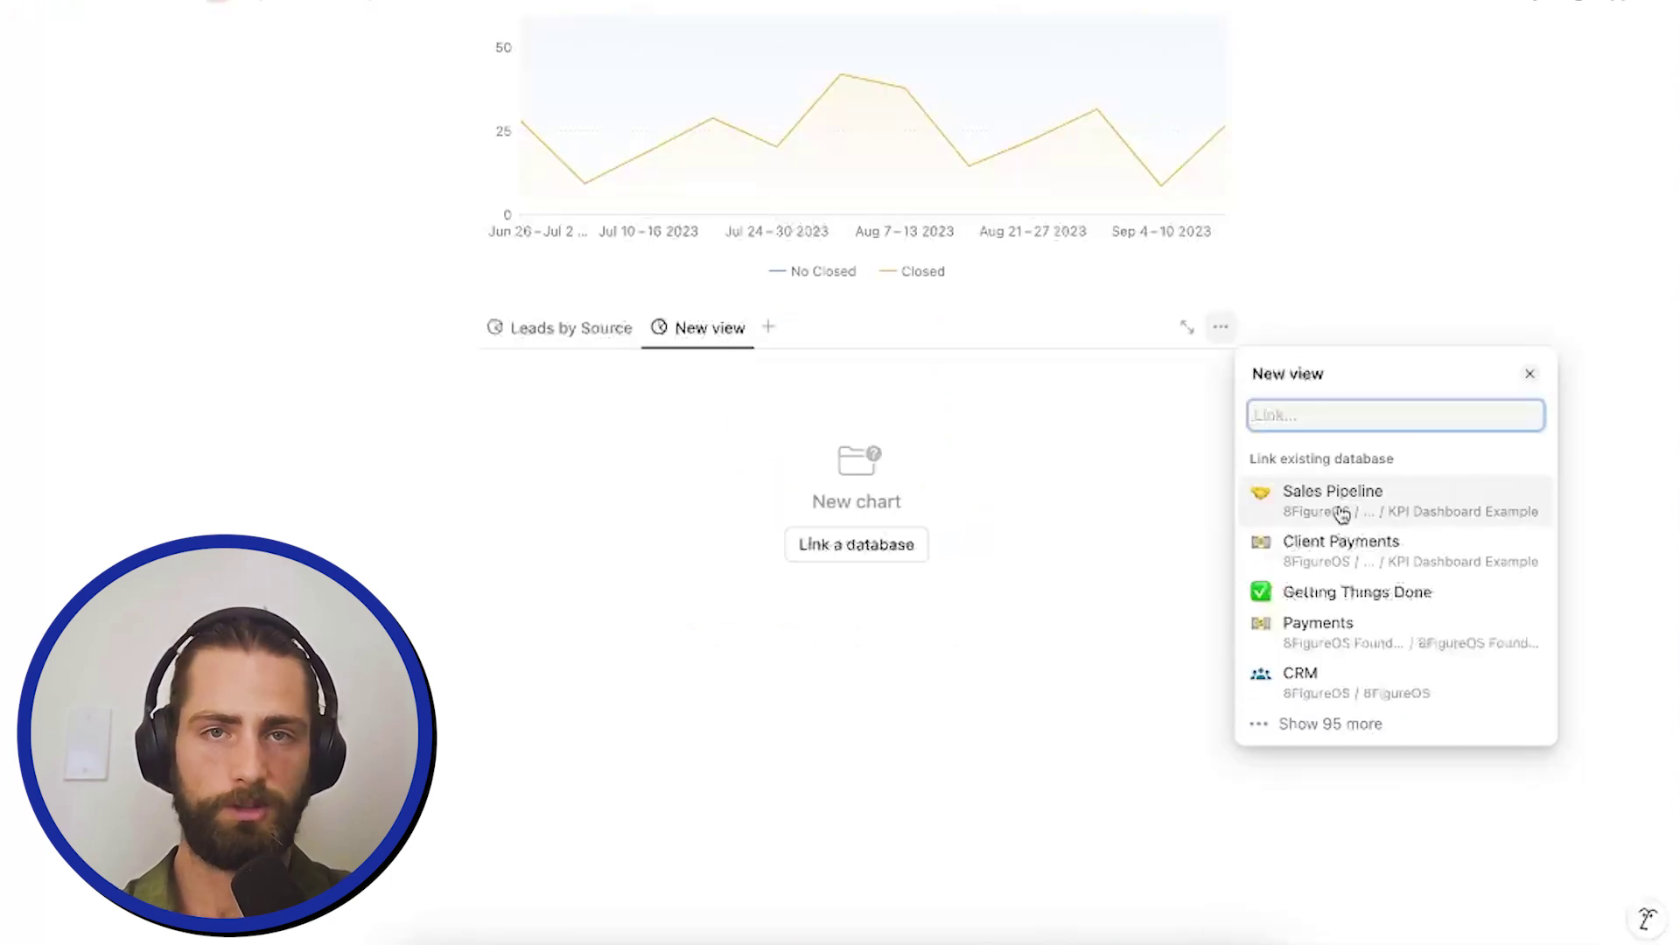
Step: Make the new view a Sales Pipeline donut filtered by Closed, saved for everyone
{"action": "left_click", "coordinate": [1335, 514]}
{"action": "left_click", "coordinate": [1453, 361]}
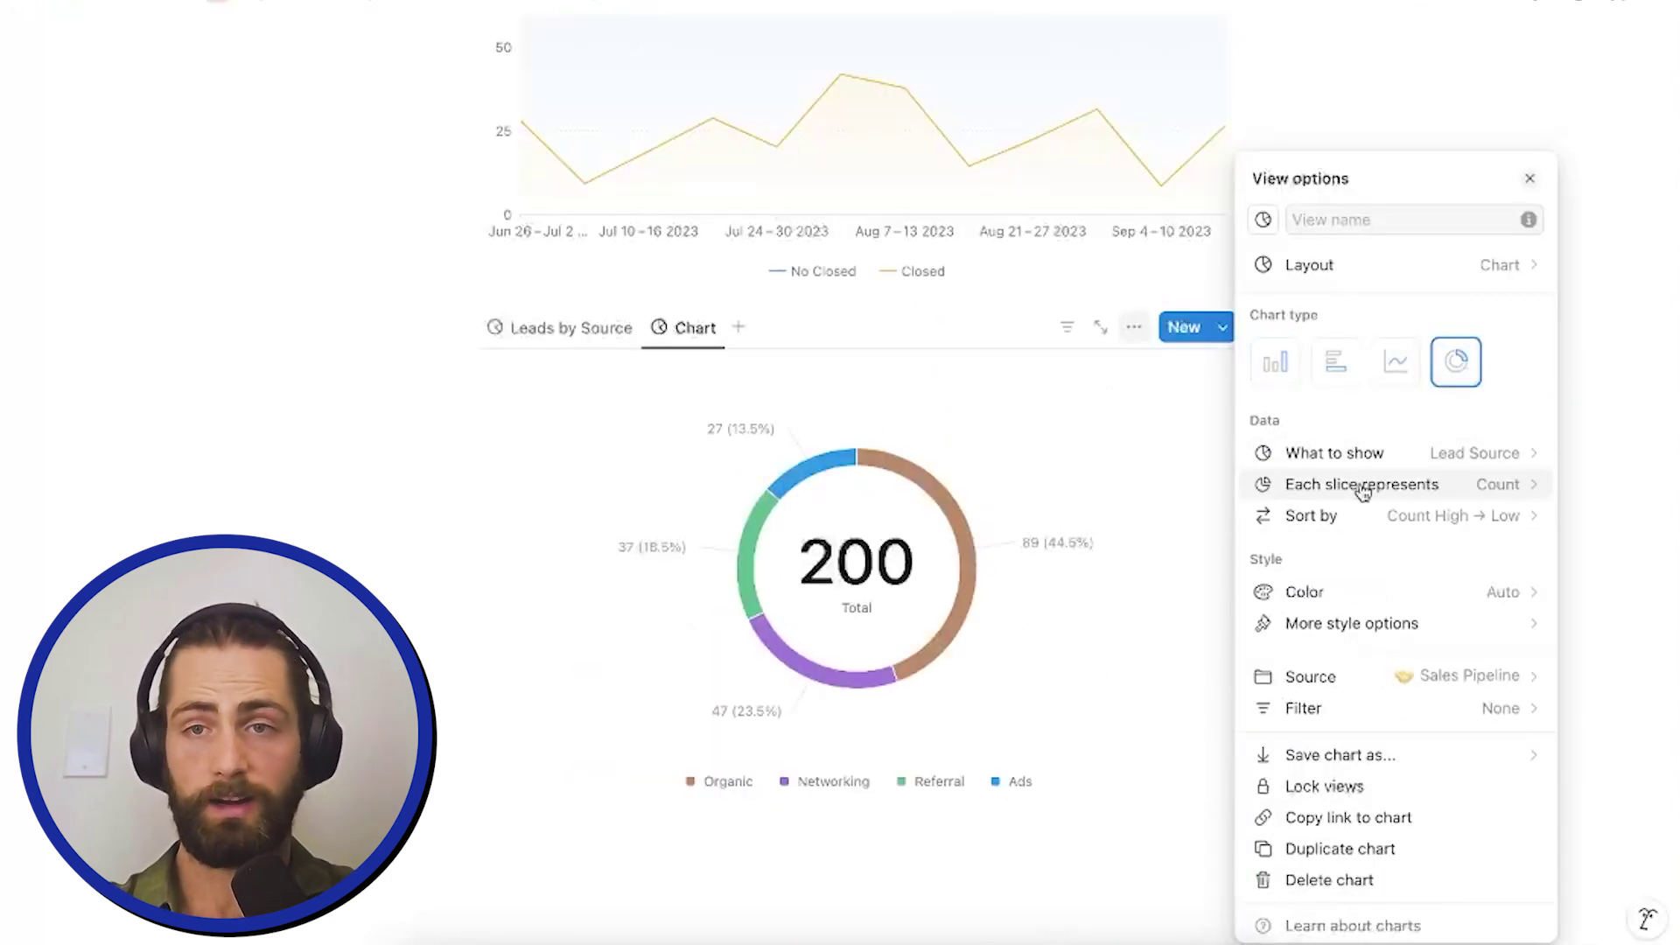
{"action": "left_click", "coordinate": [1347, 705]}
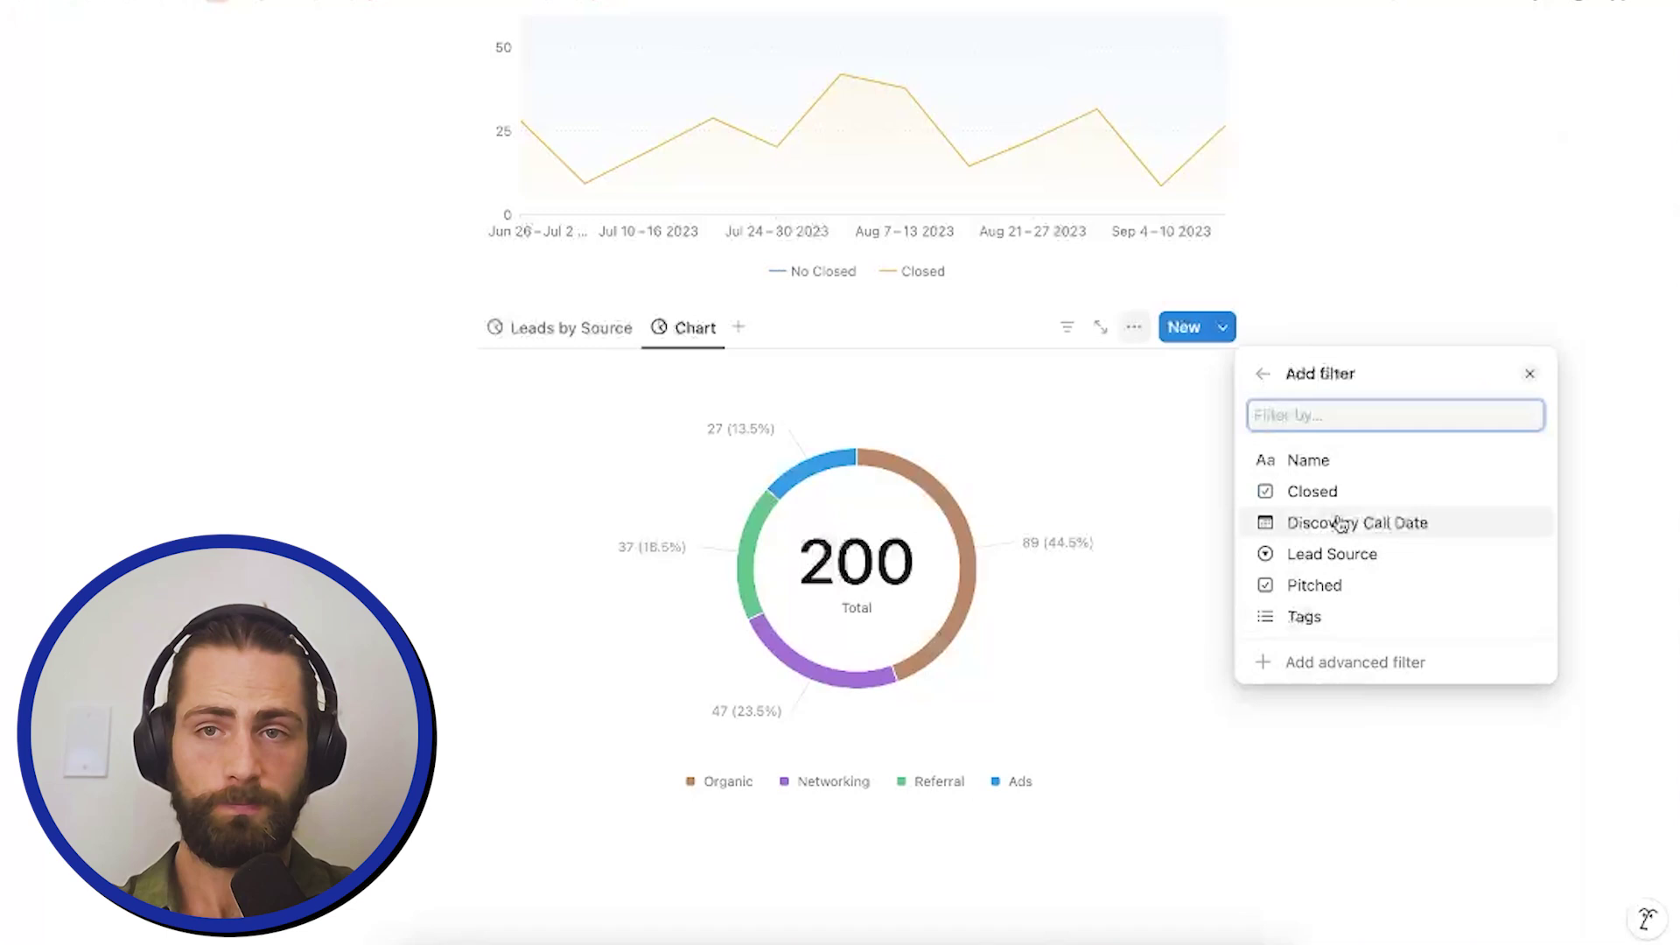
{"action": "left_click", "coordinate": [1335, 492]}
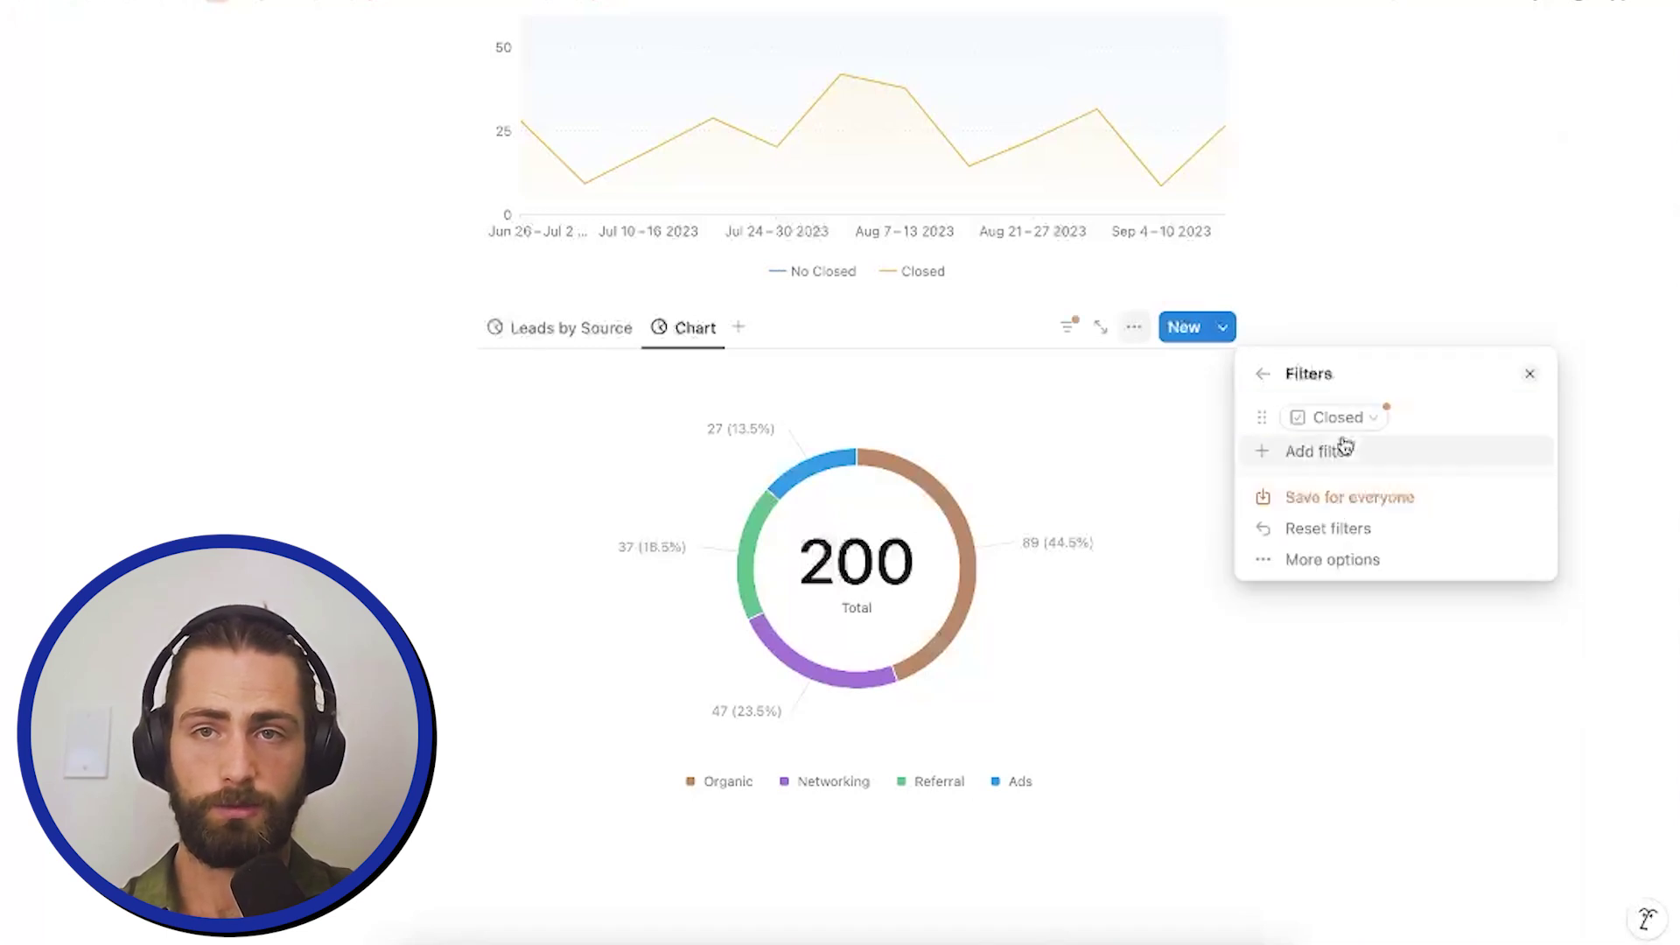
{"action": "left_click", "coordinate": [1275, 496]}
Step: Label the closed-deals donut slices with Name and value (%)
{"action": "left_click", "coordinate": [1133, 331]}
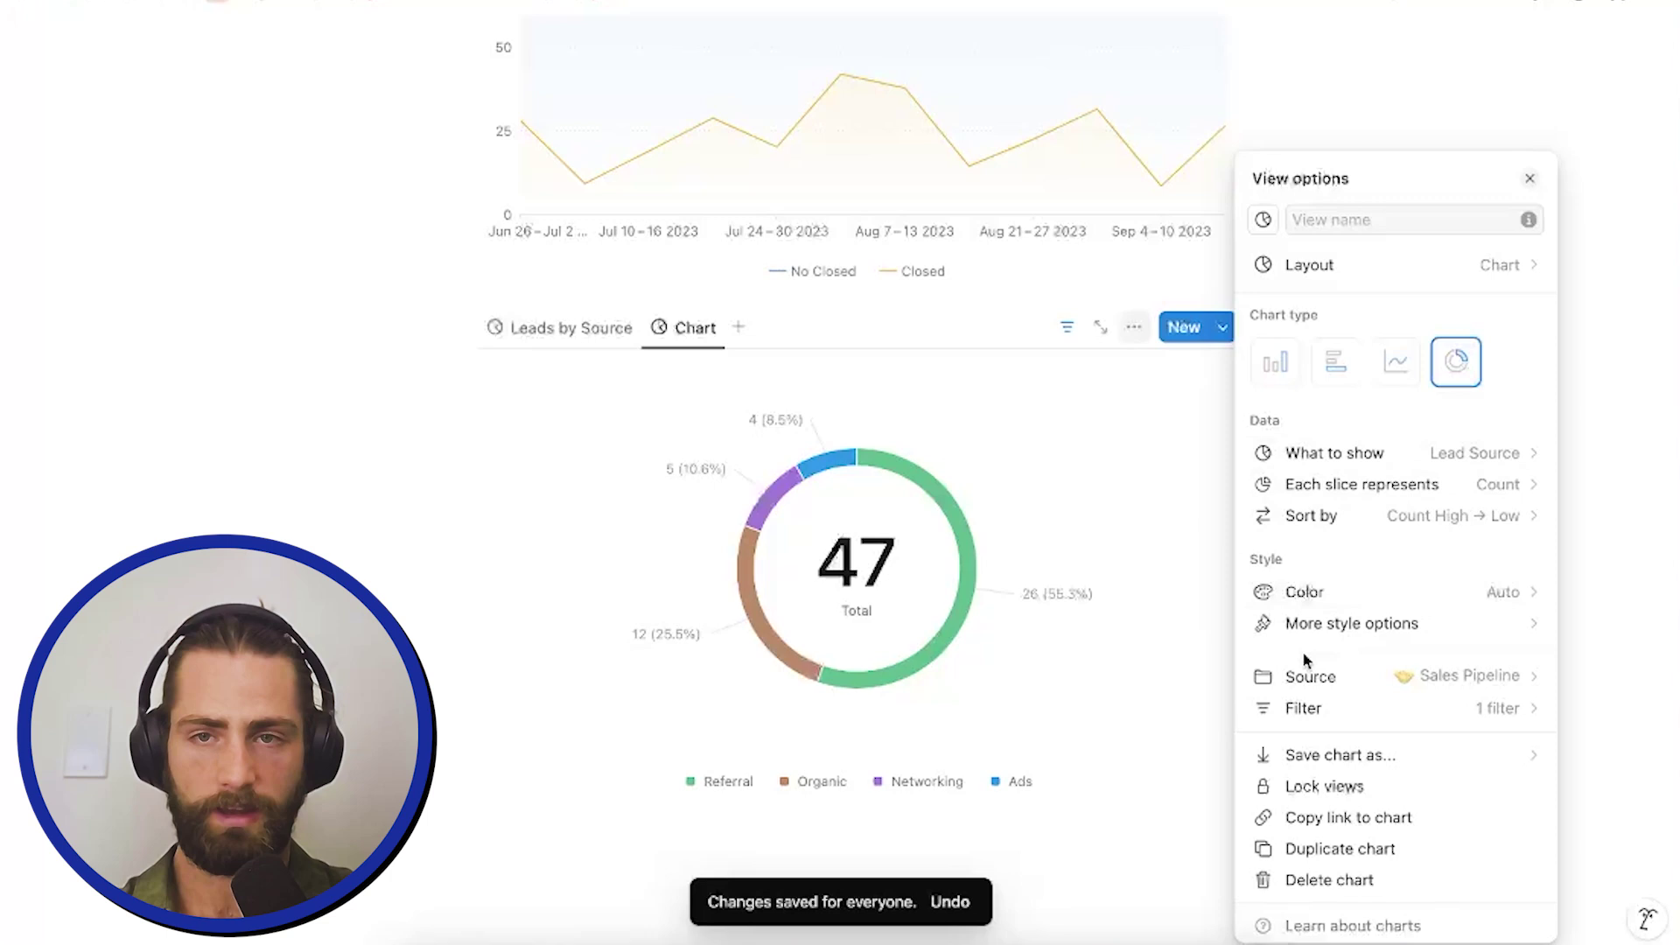
{"action": "left_click", "coordinate": [1356, 625]}
{"action": "left_click", "coordinate": [1361, 756]}
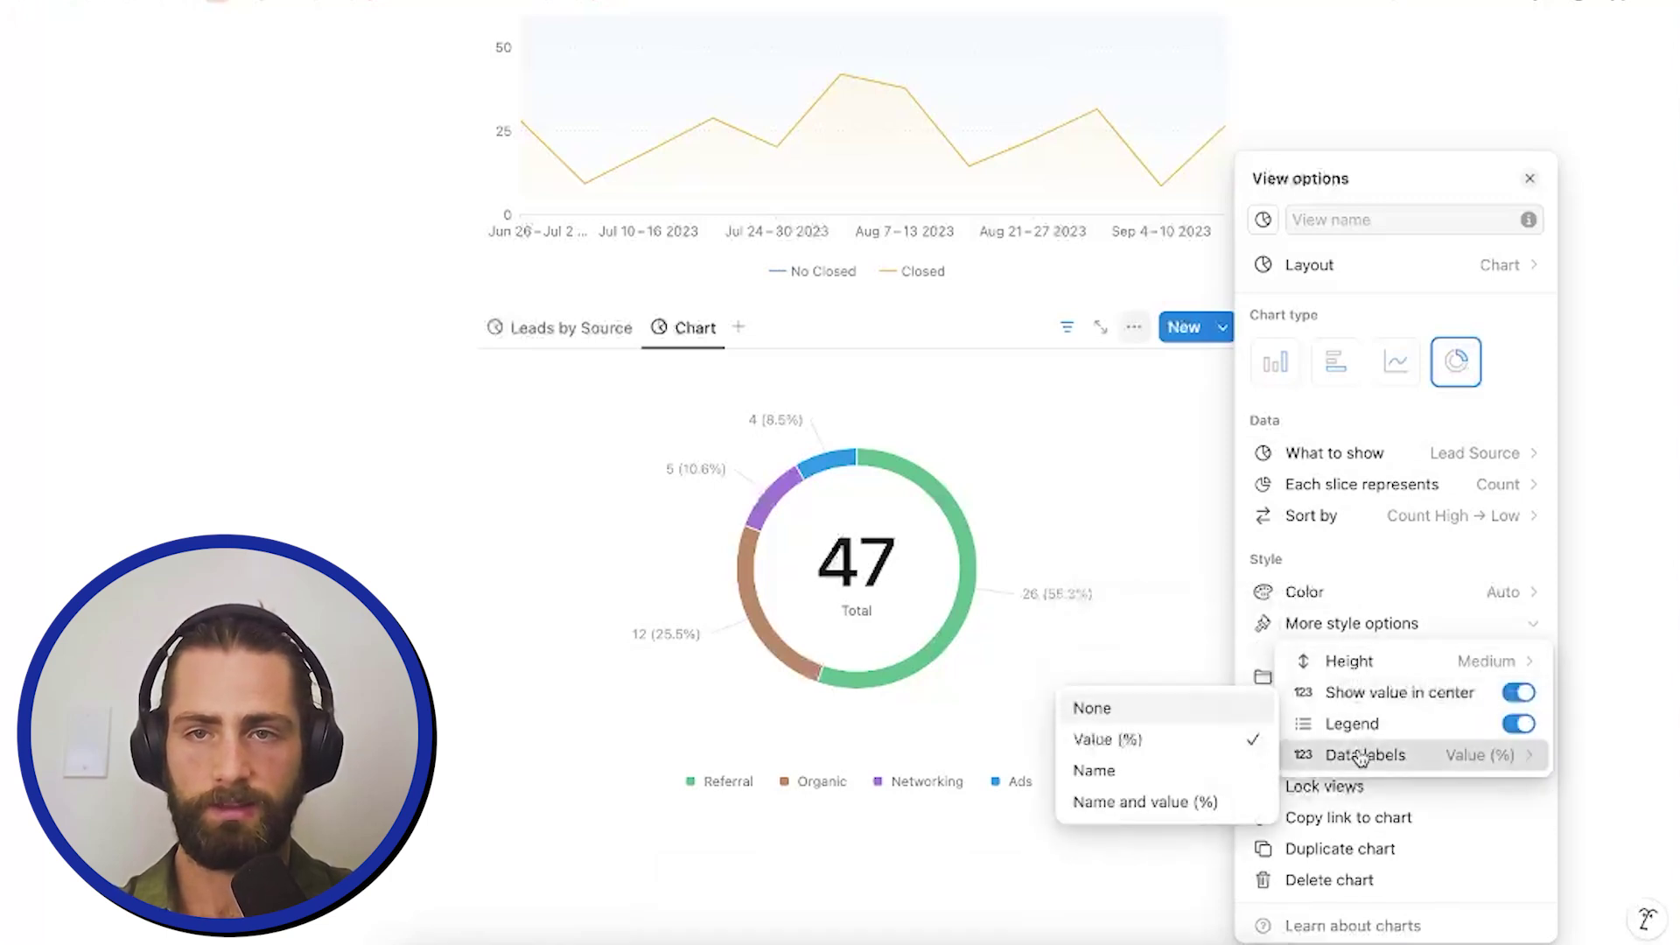
{"action": "left_click", "coordinate": [1145, 801]}
{"action": "left_click", "coordinate": [809, 448]}
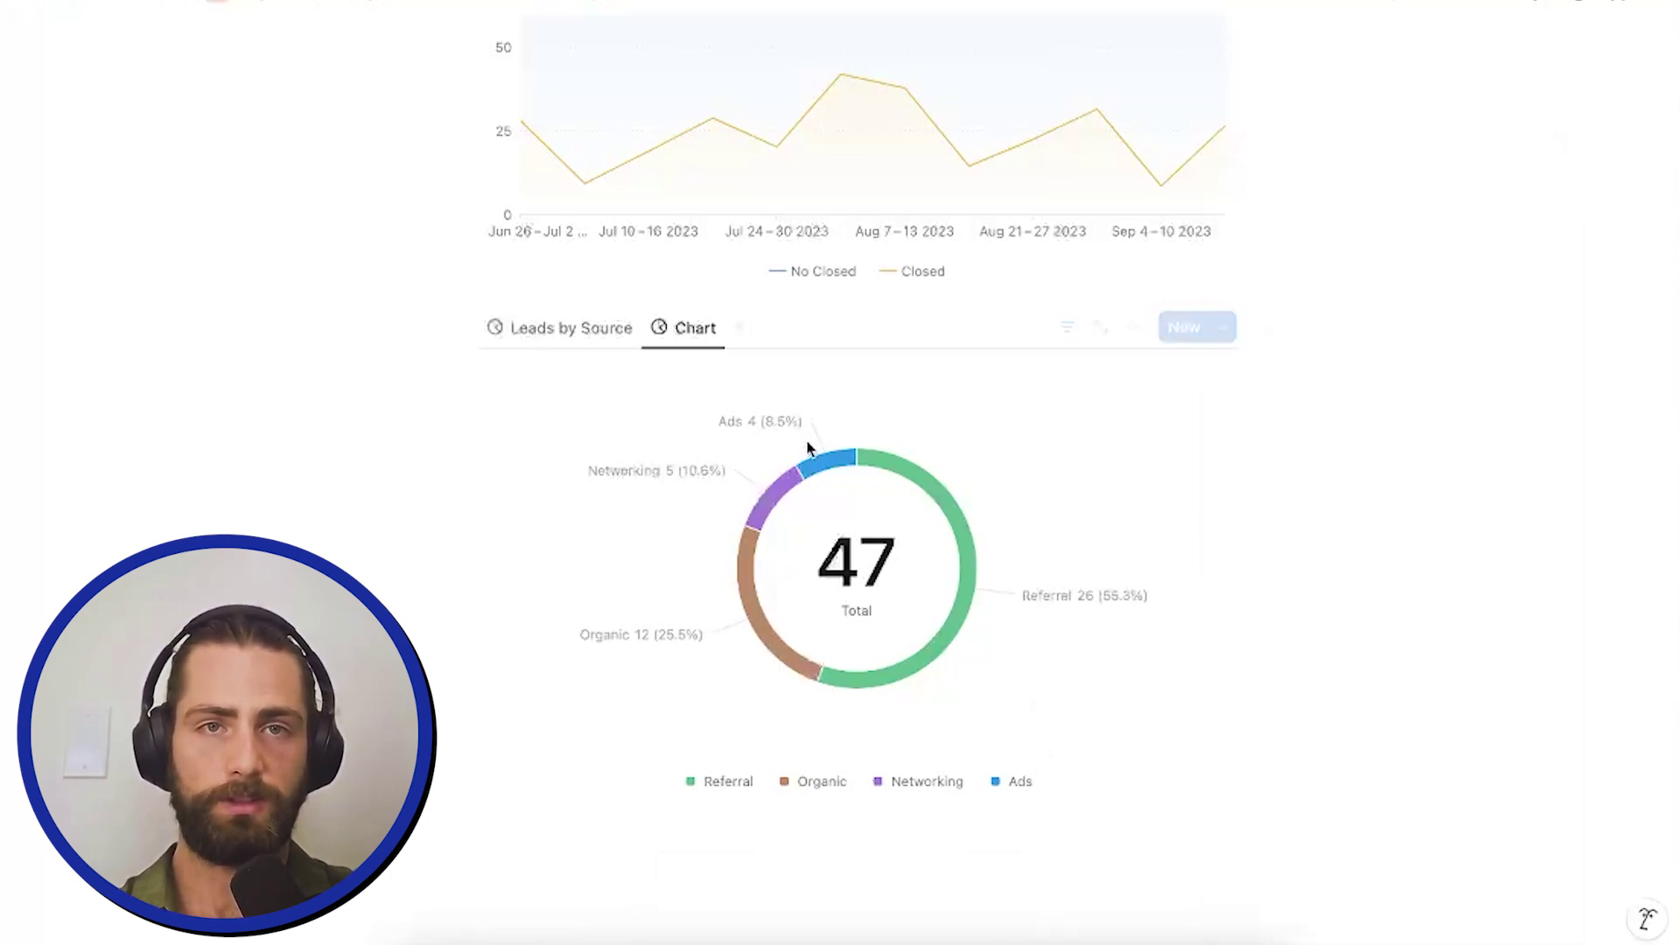
{"action": "left_click", "coordinate": [523, 328]}
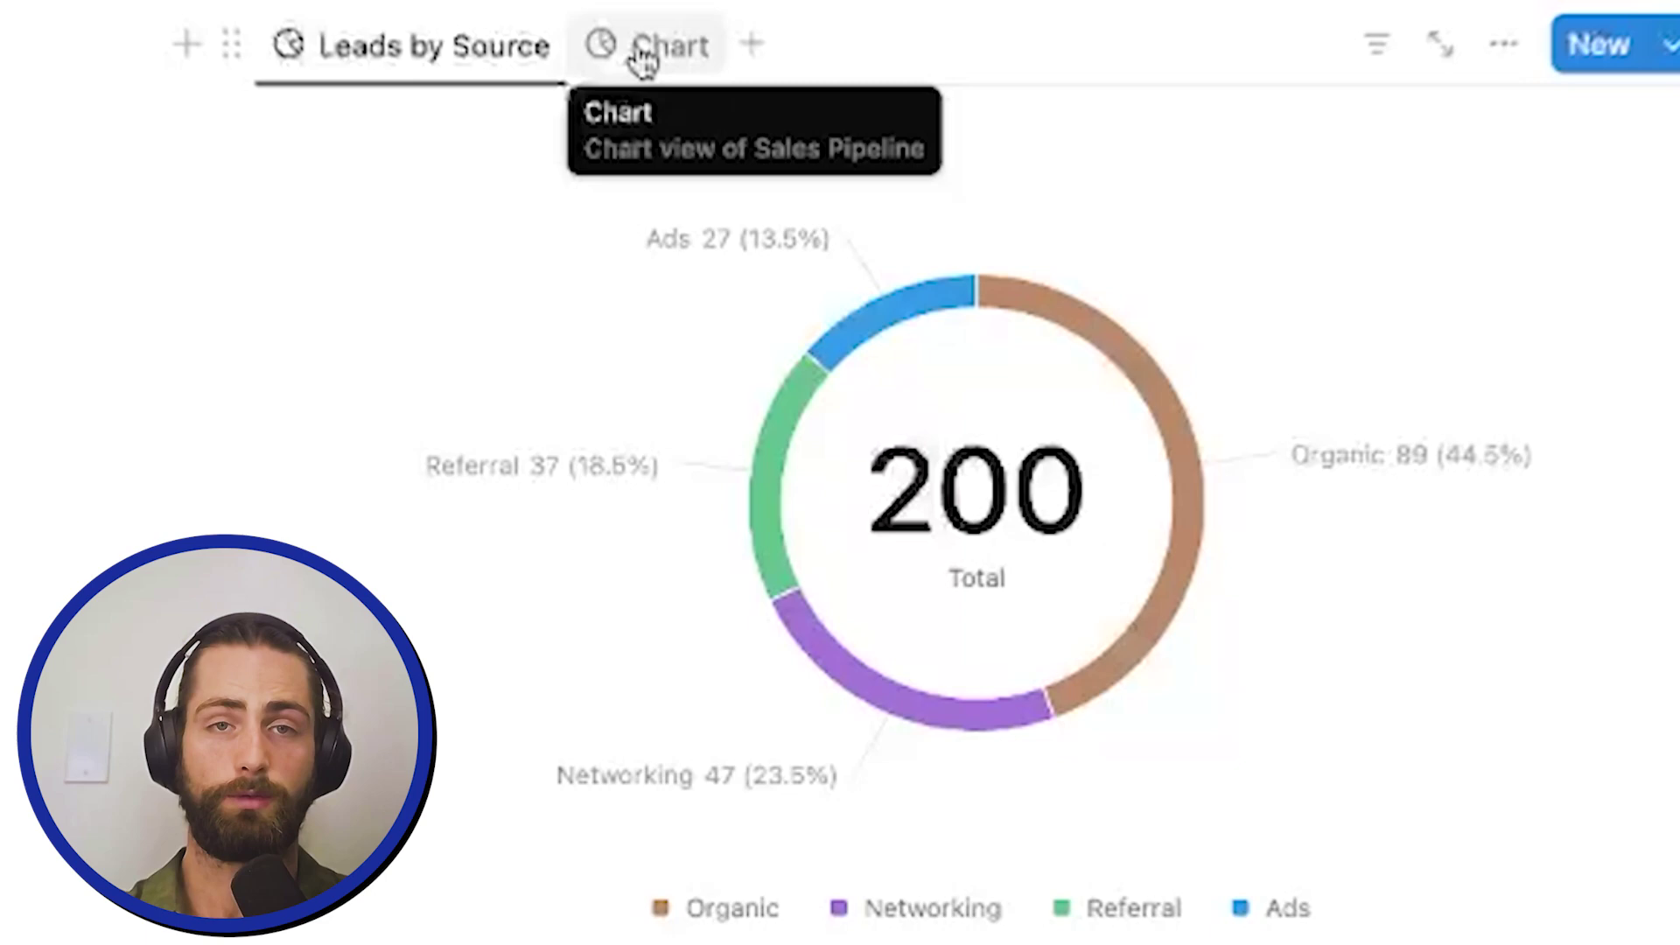
Step: Compare the 47-lead Chart view against the 200-lead Leads by Source donut
{"action": "left_click", "coordinate": [643, 59]}
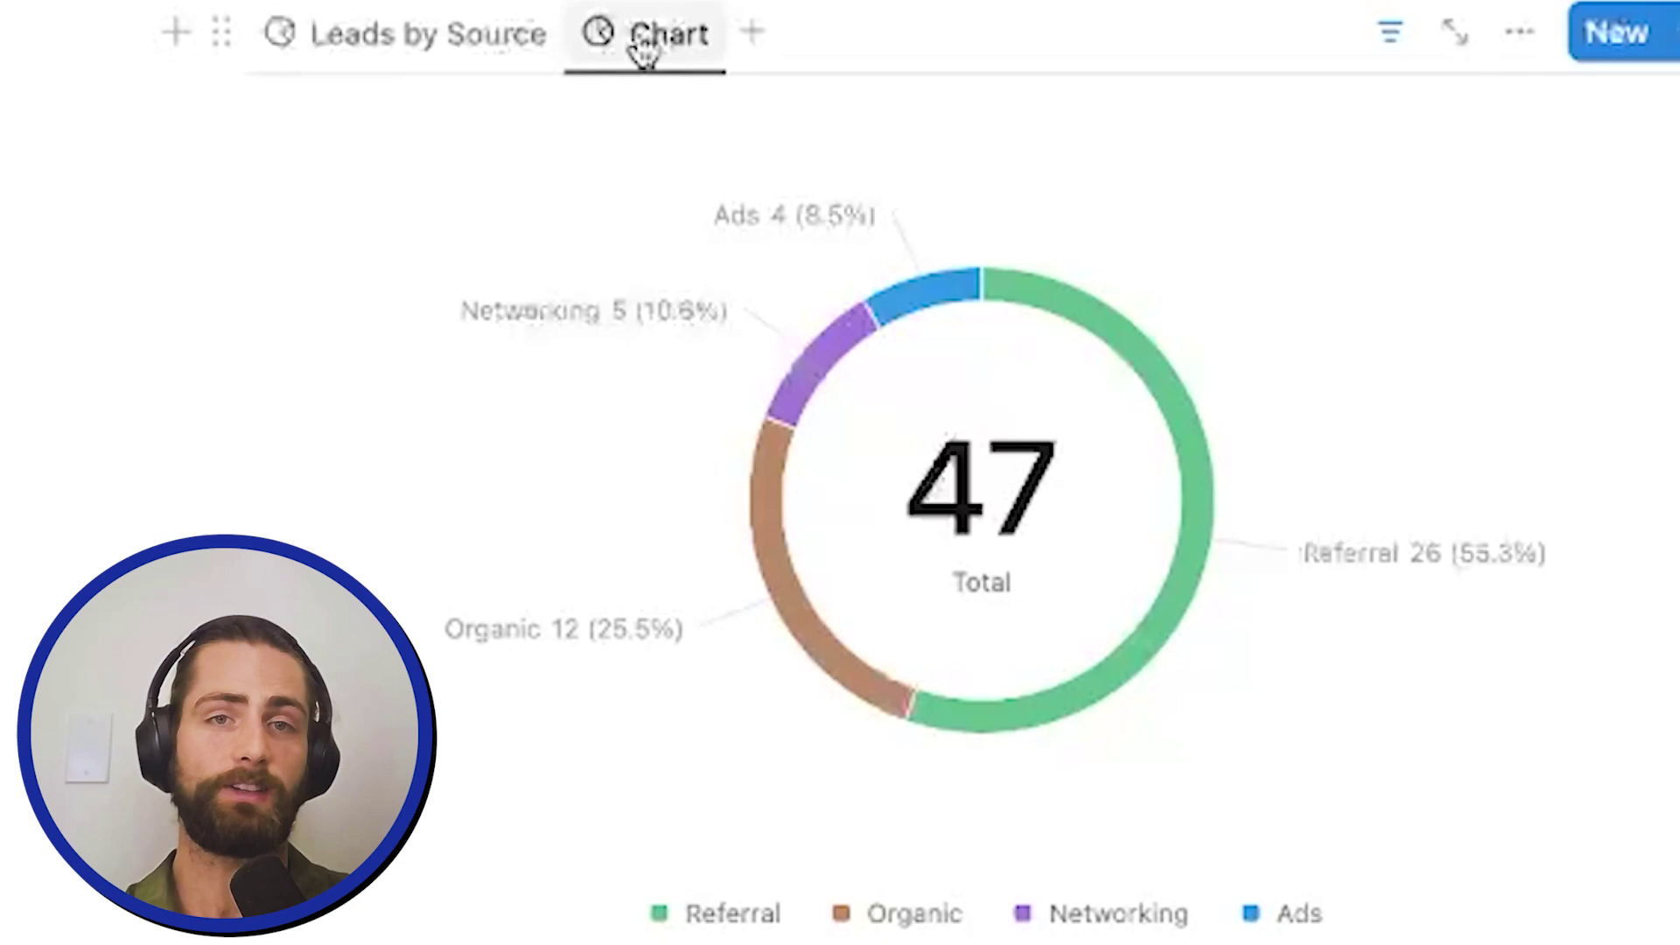
{"action": "left_click", "coordinate": [514, 55]}
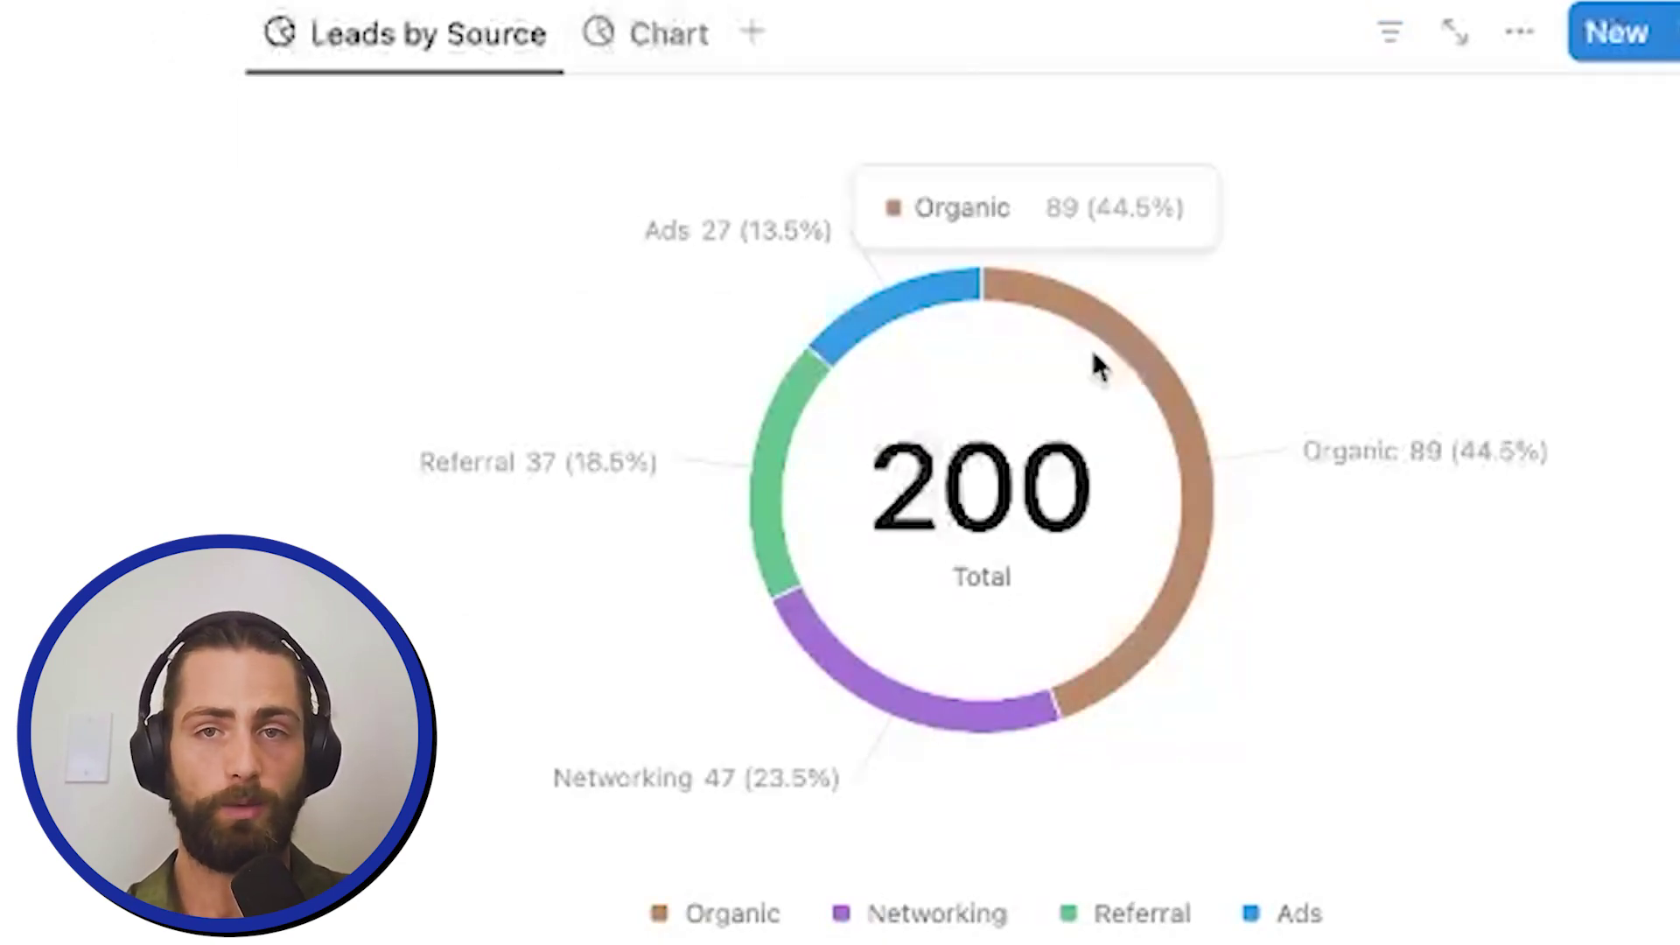
{"action": "left_click", "coordinate": [623, 59]}
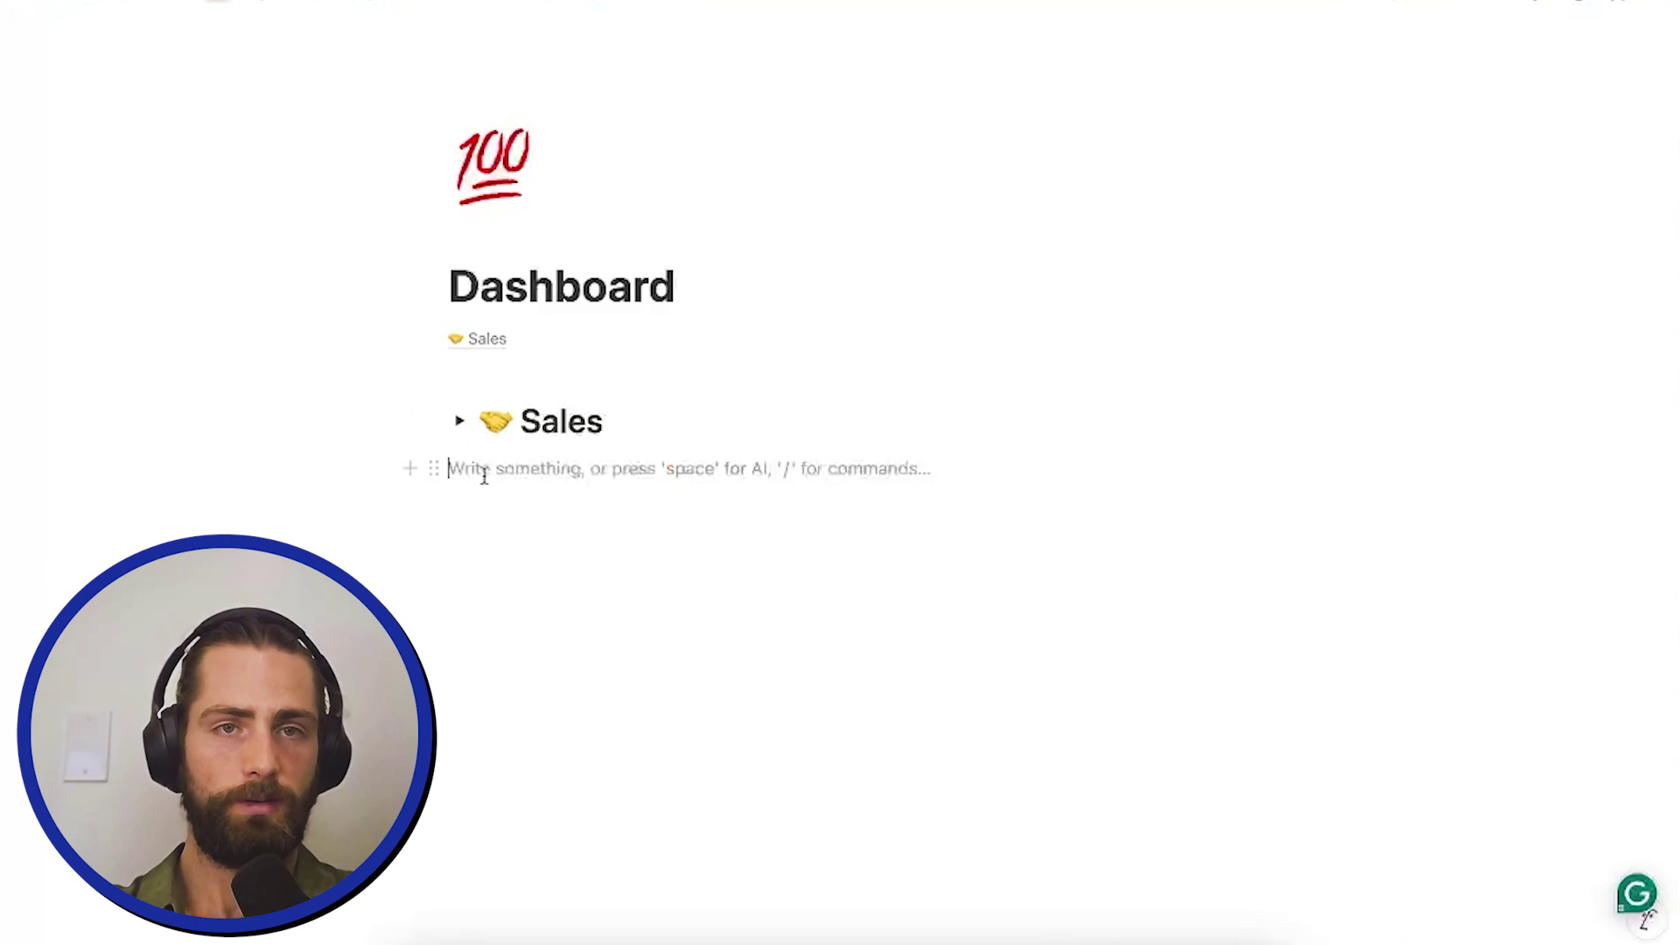
Step: Add a Financials toggle Heading 1 below Sales and insert a line chart inside
{"action": "type", "text": "/tog"}
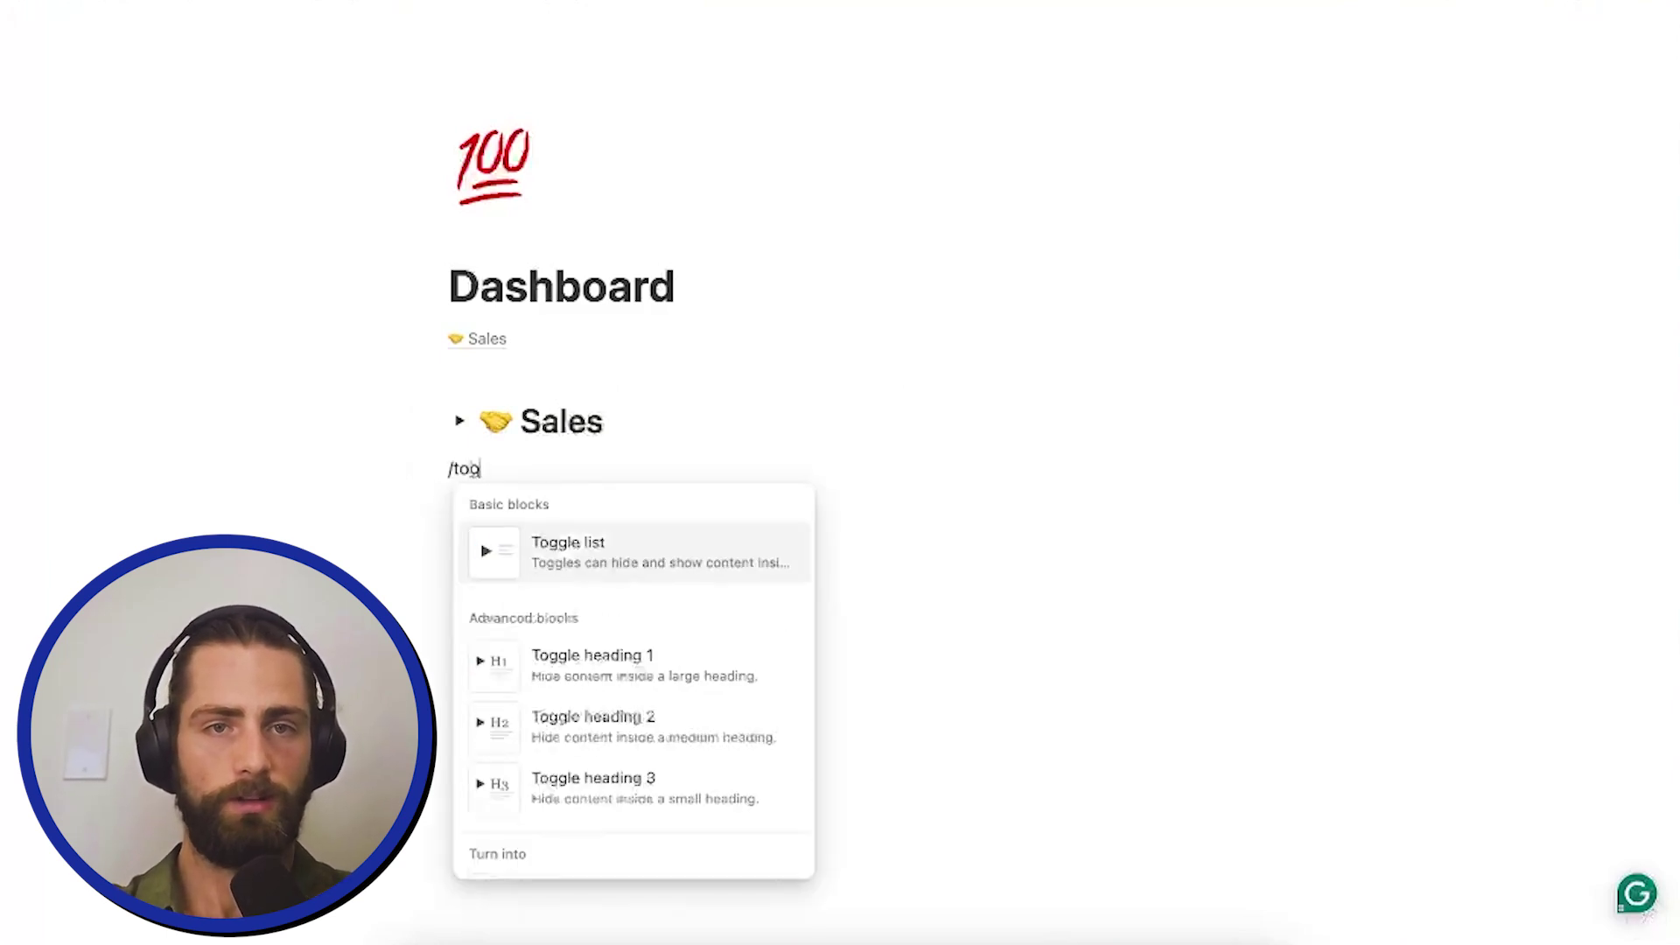
{"action": "key", "text": "Down"}
{"action": "key", "text": "Return"}
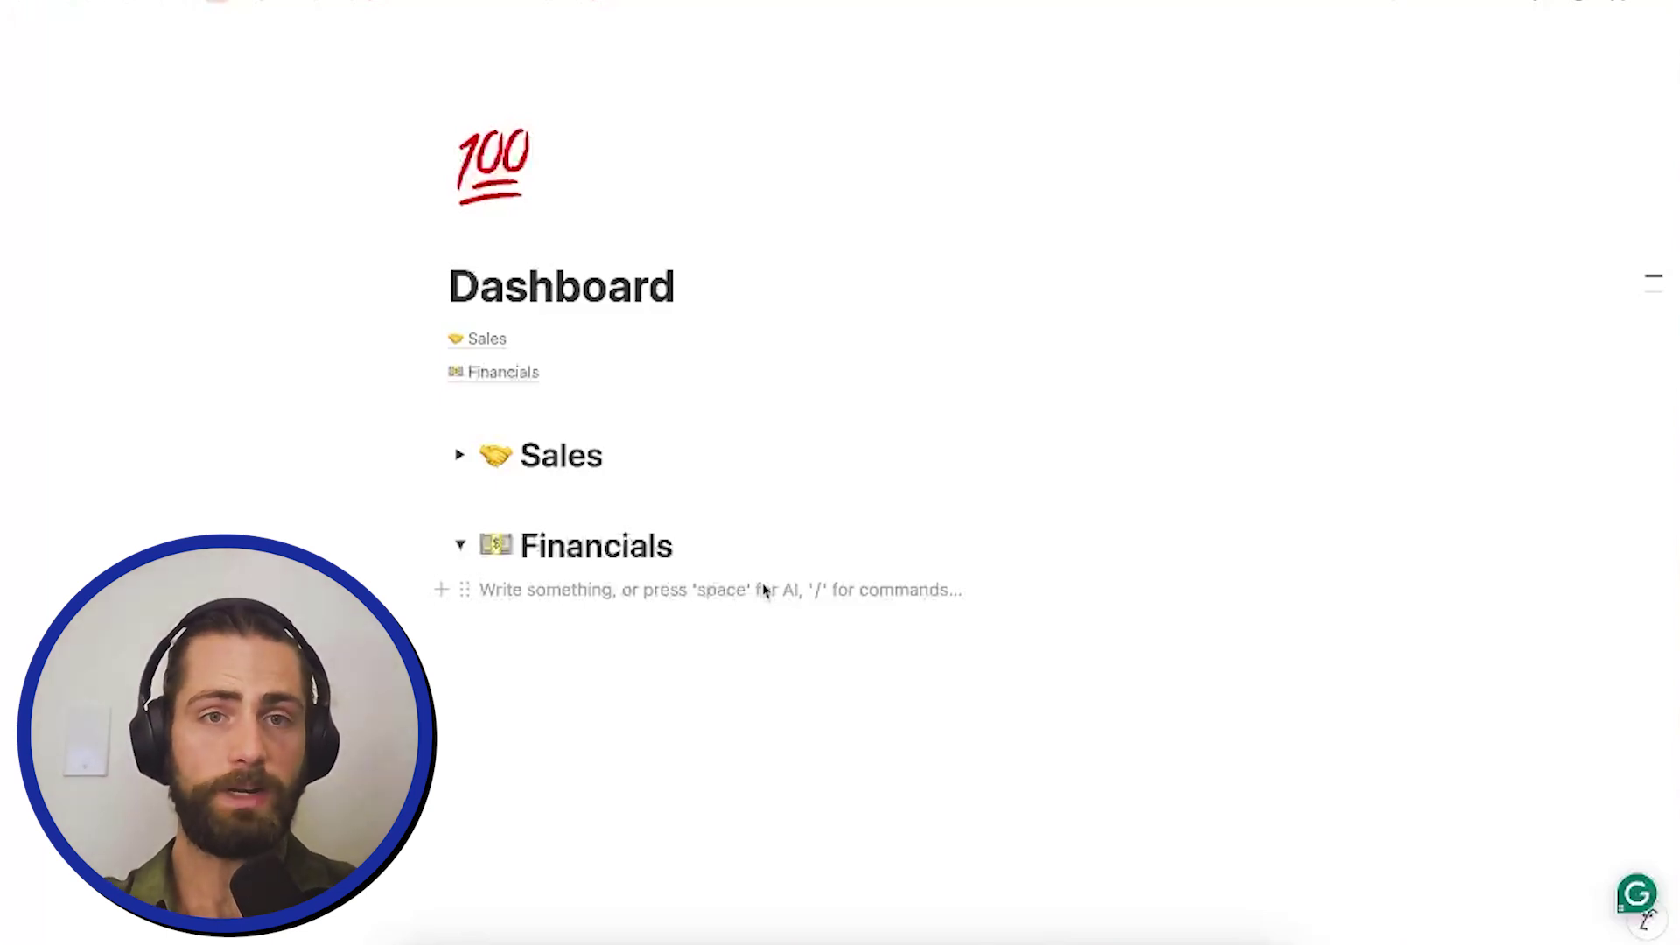
{"action": "type", "text": "/char"}
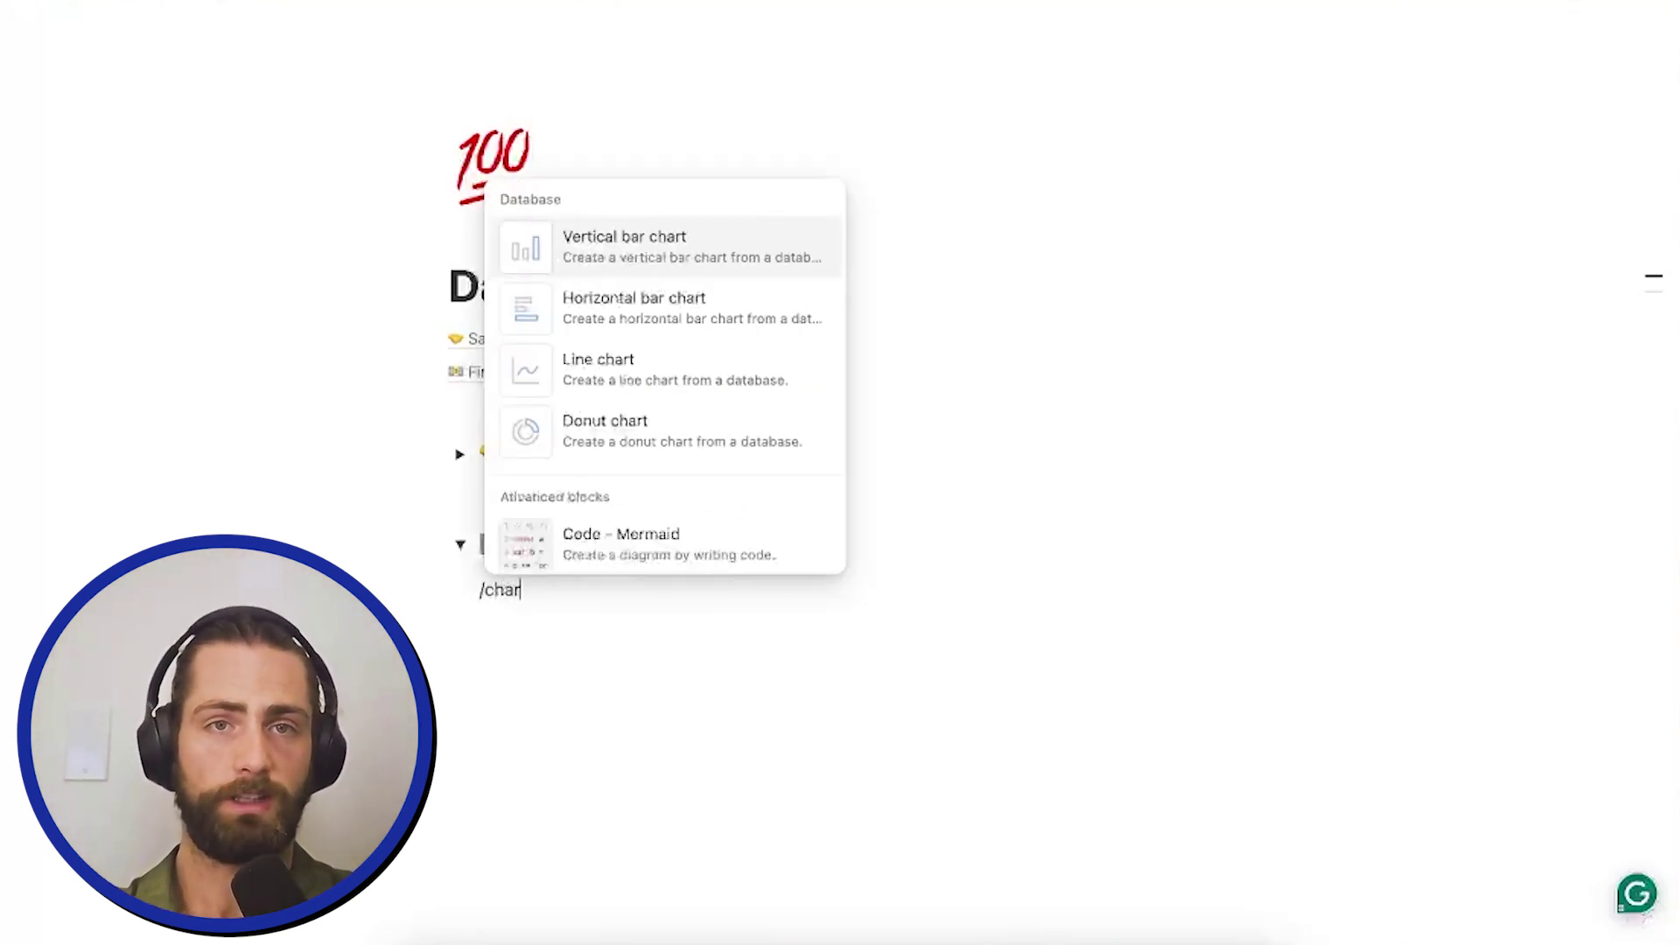
{"action": "key", "text": "Down"}
{"action": "key", "text": "Down"}
{"action": "key", "text": "Return"}
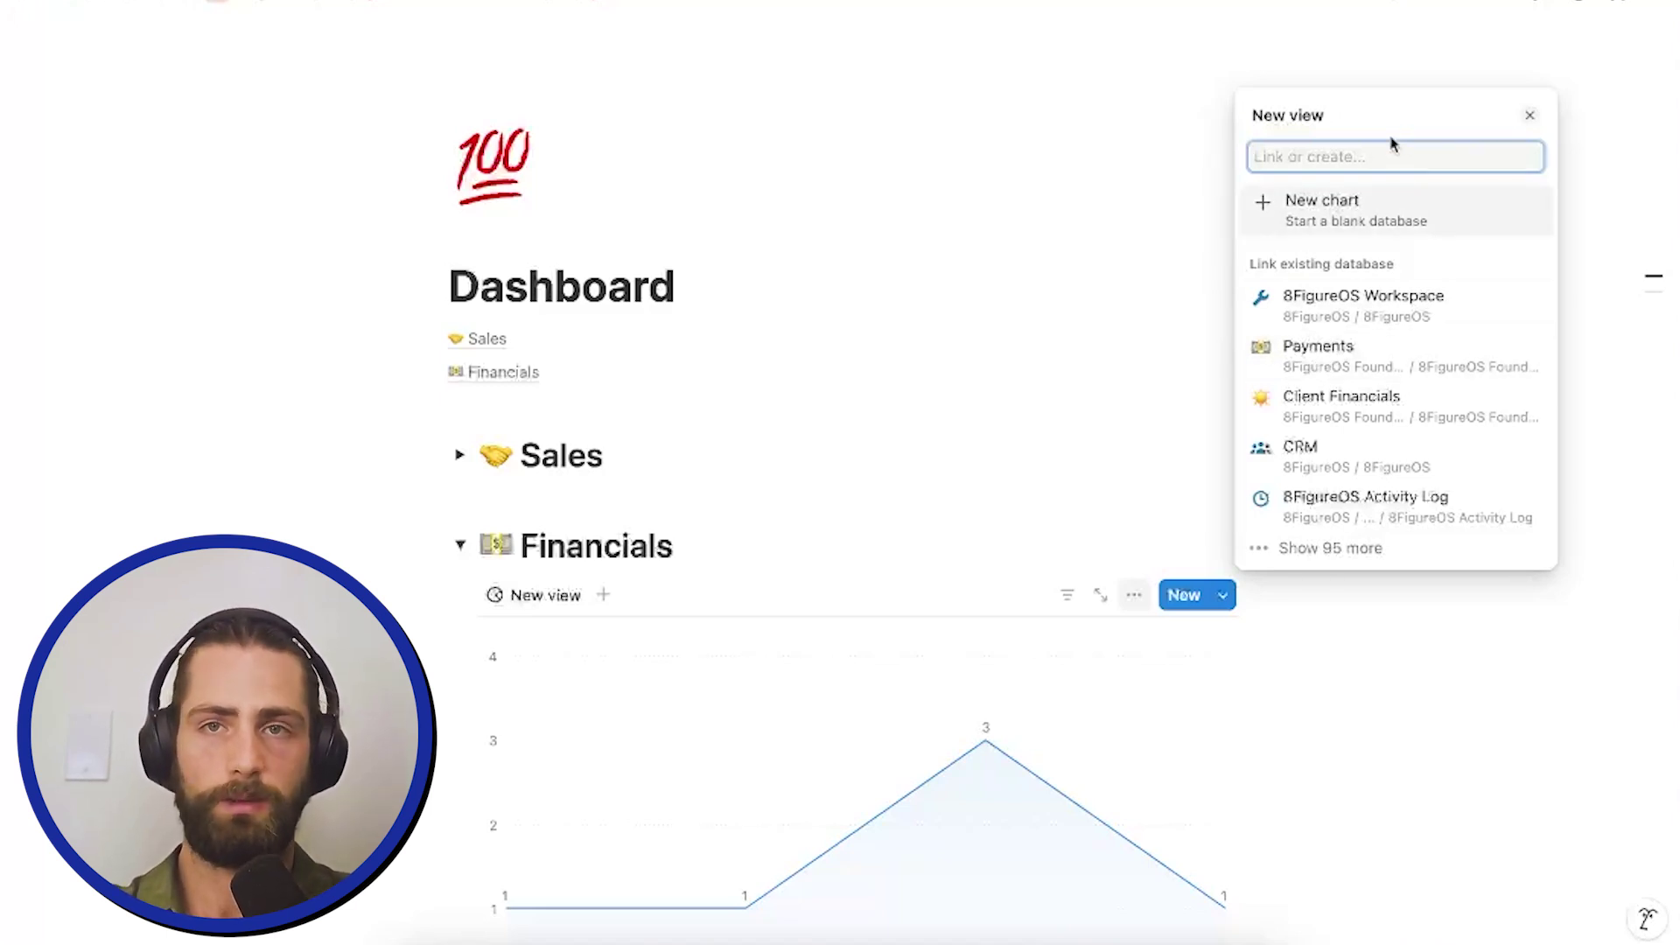
Step: Link the line chart to Client Payments, plotting summed Amount by month of Date
{"action": "type", "text": "payments"}
{"action": "left_click", "coordinate": [1283, 364]}
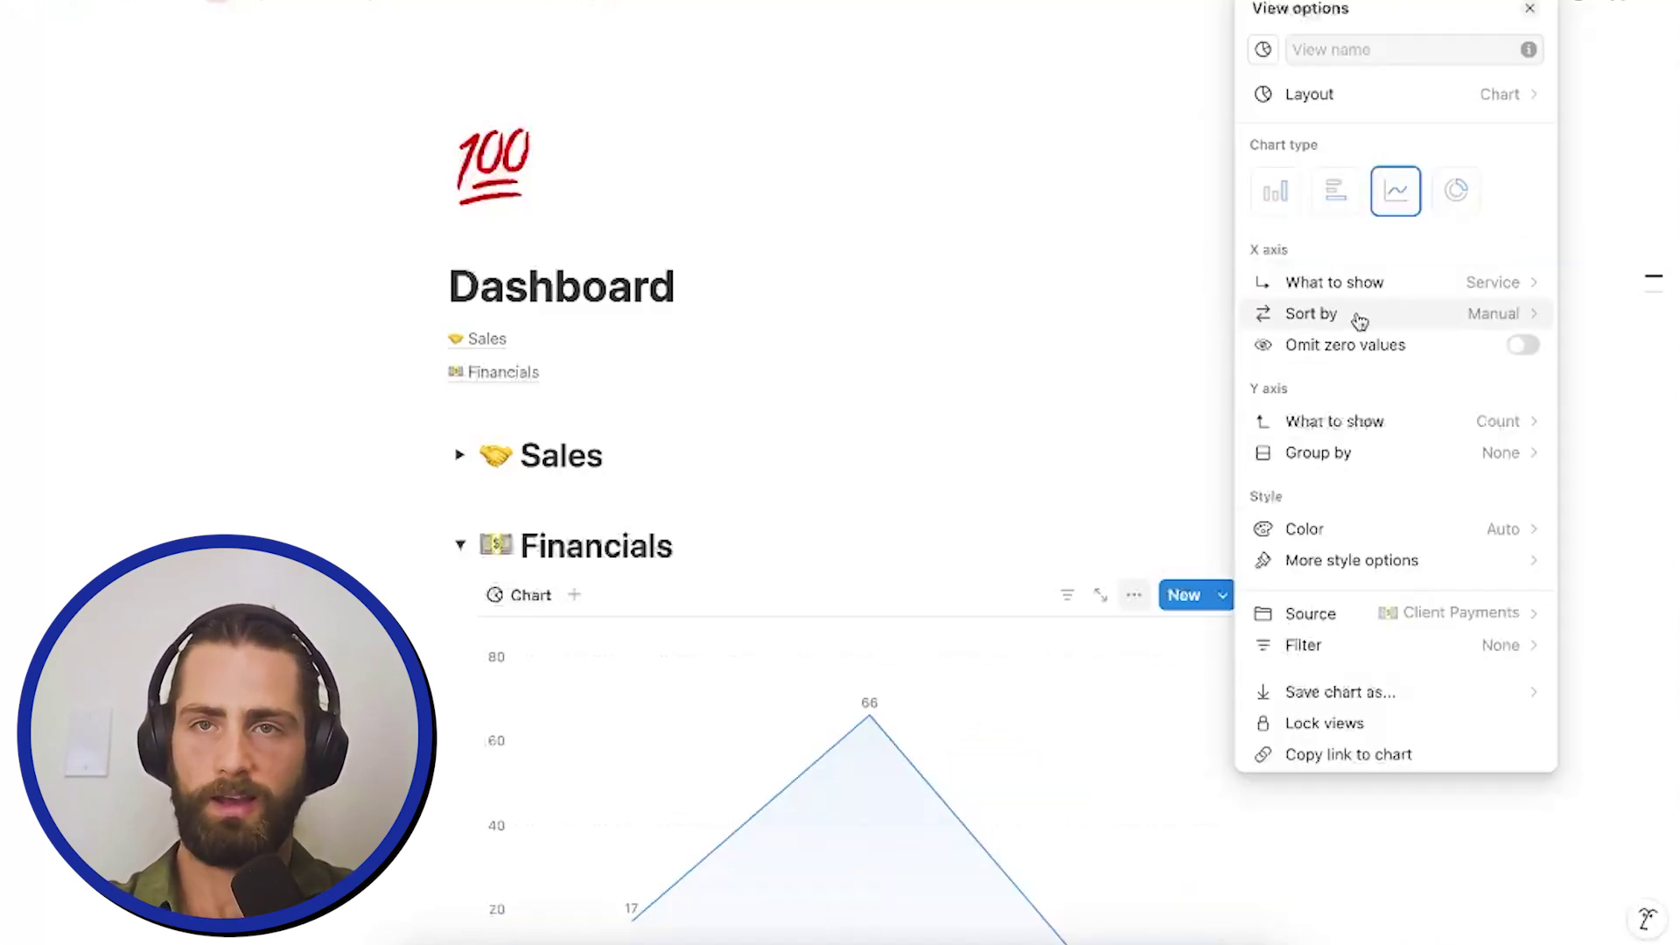
{"action": "left_click", "coordinate": [1398, 291]}
{"action": "mouse_move", "coordinate": [1347, 353]}
{"action": "left_click", "coordinate": [1165, 392]}
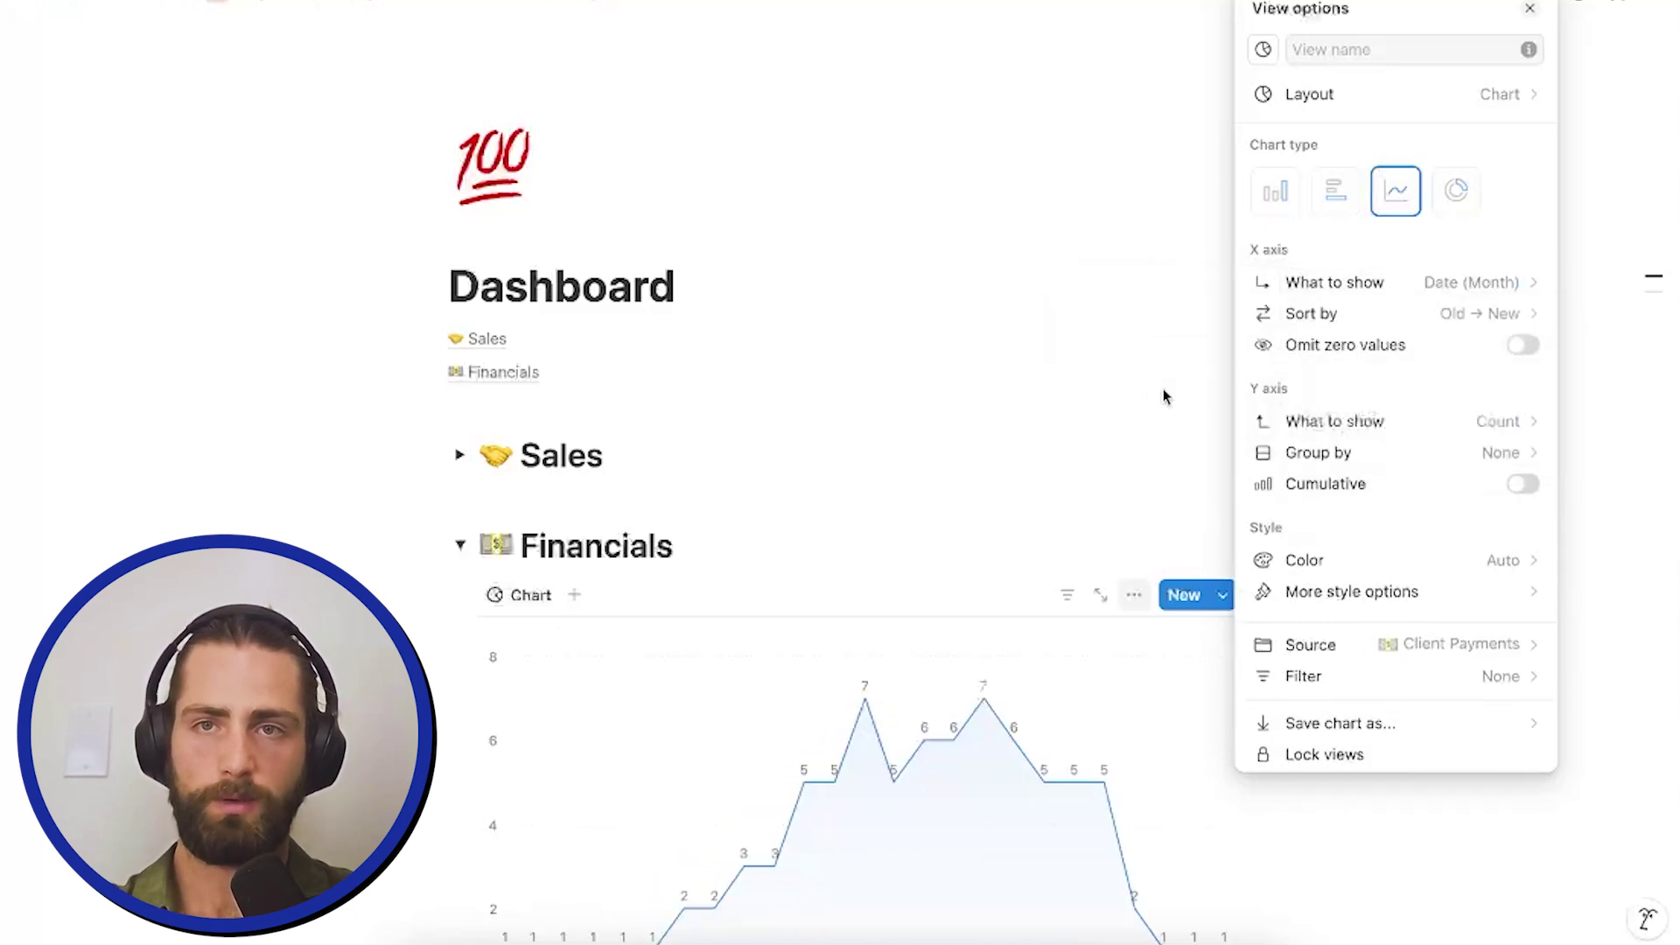
{"action": "left_click", "coordinate": [1378, 423]}
{"action": "mouse_move", "coordinate": [1335, 508]}
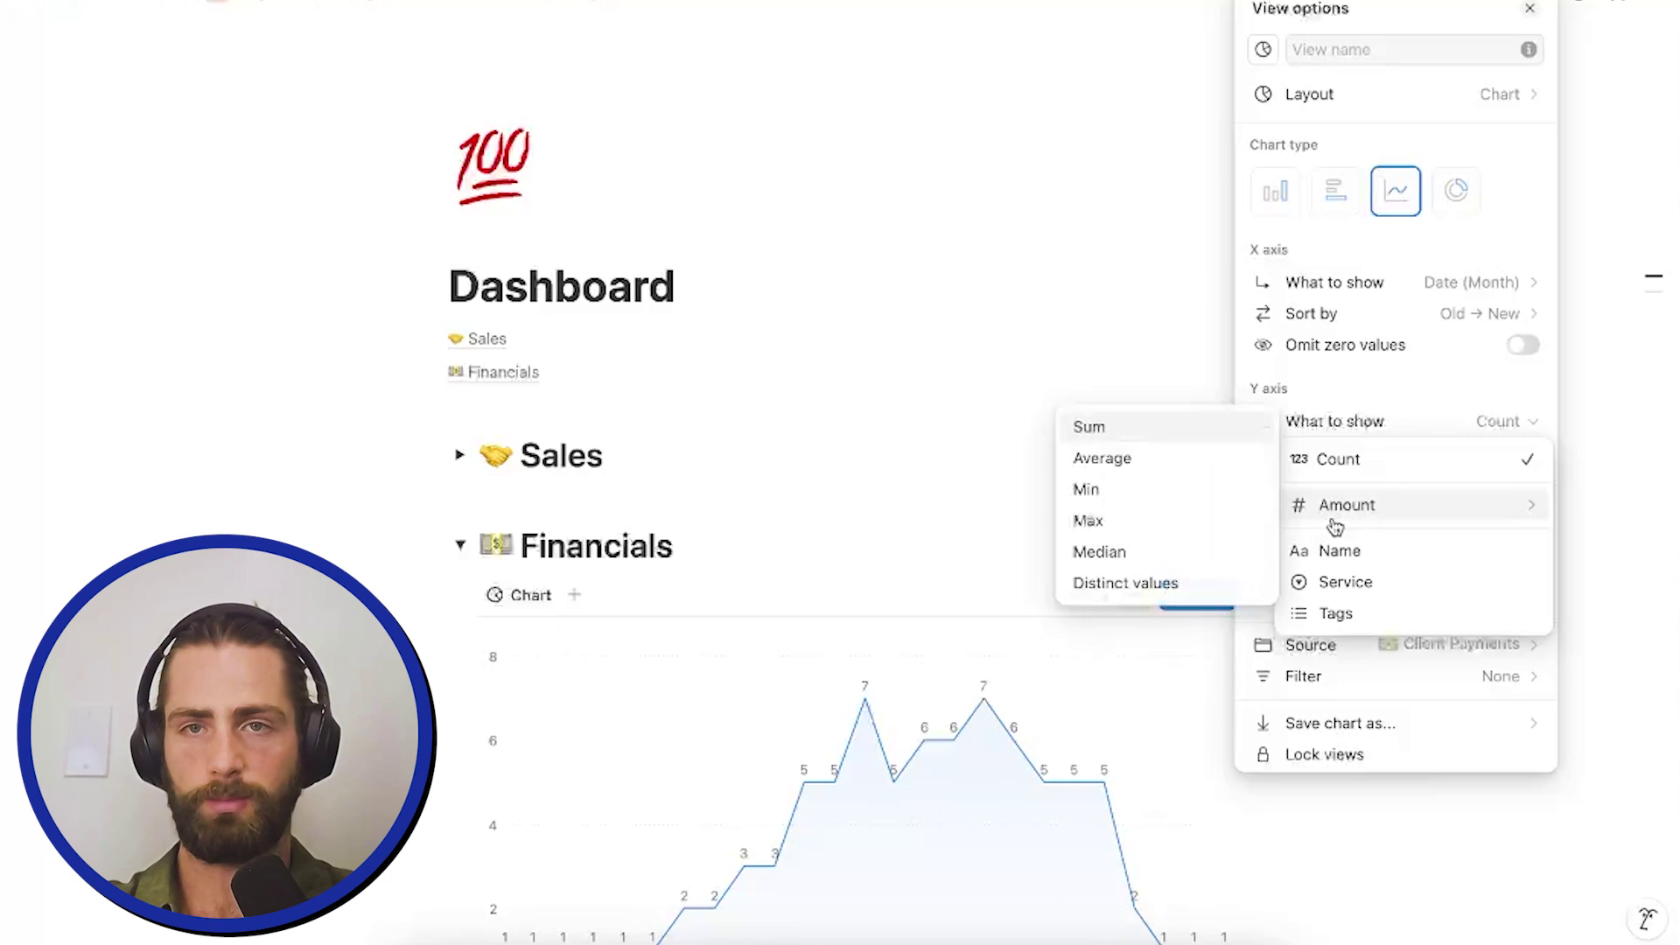
{"action": "left_click", "coordinate": [1134, 437]}
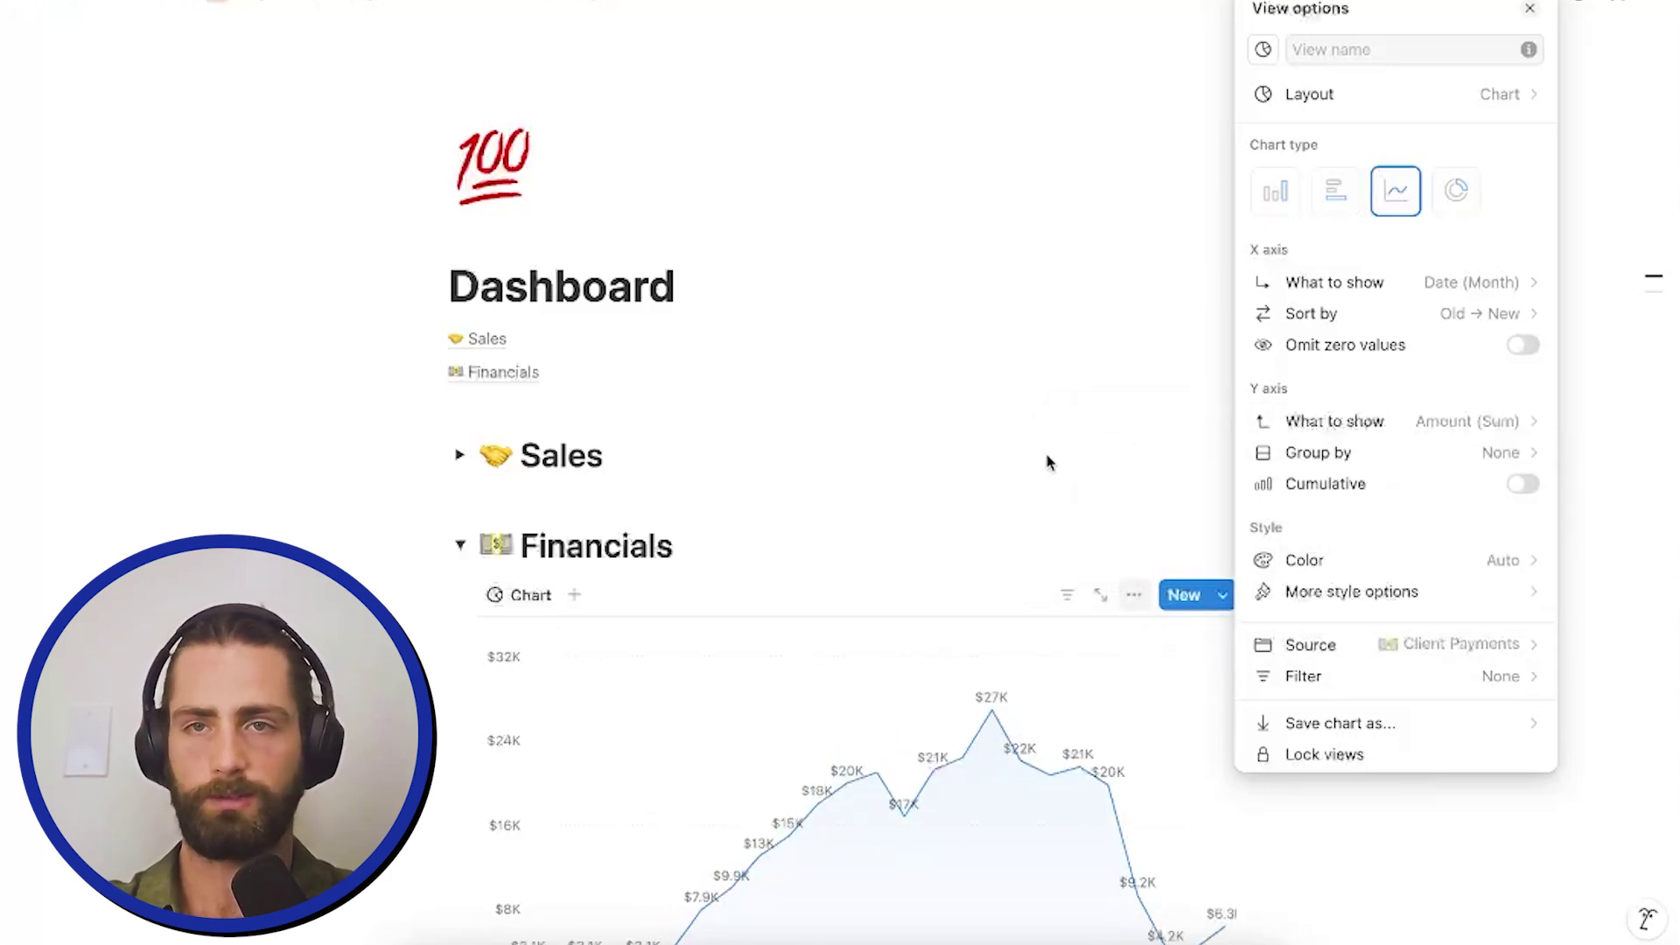
{"action": "left_click", "coordinate": [1208, 509]}
{"action": "scroll", "coordinate": [1110, 548], "scroll_direction": "down", "scroll_amount": 4}
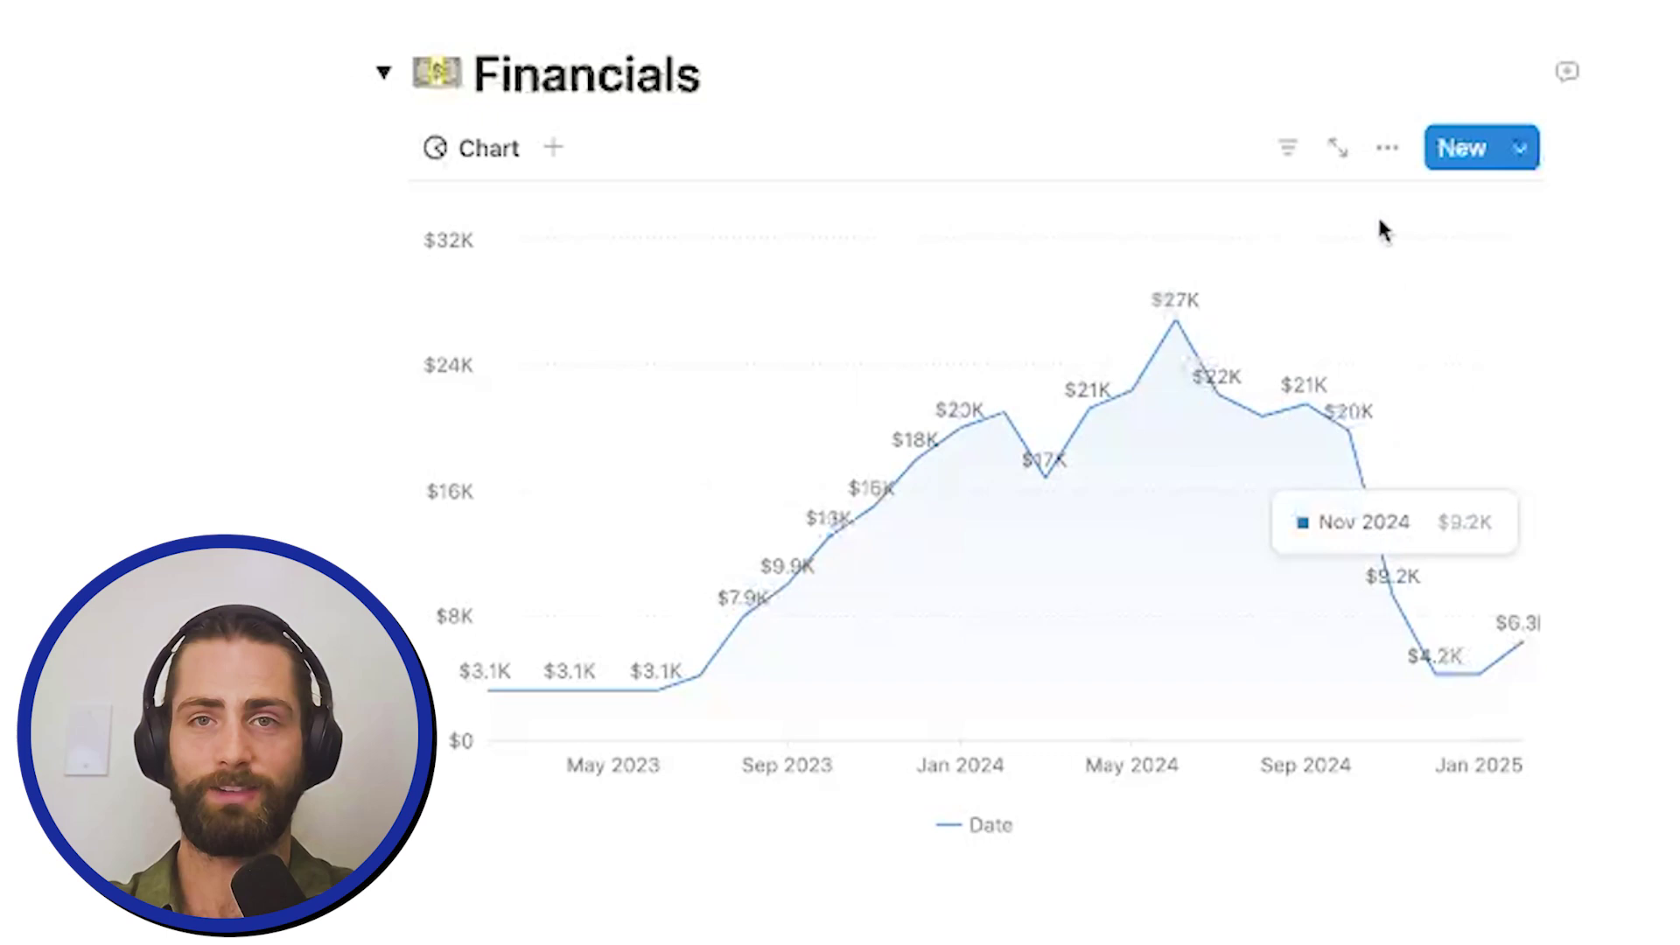
Step: Split the revenue line into separate lines per client Name
{"action": "left_click", "coordinate": [1392, 151]}
{"action": "key", "text": "Escape"}
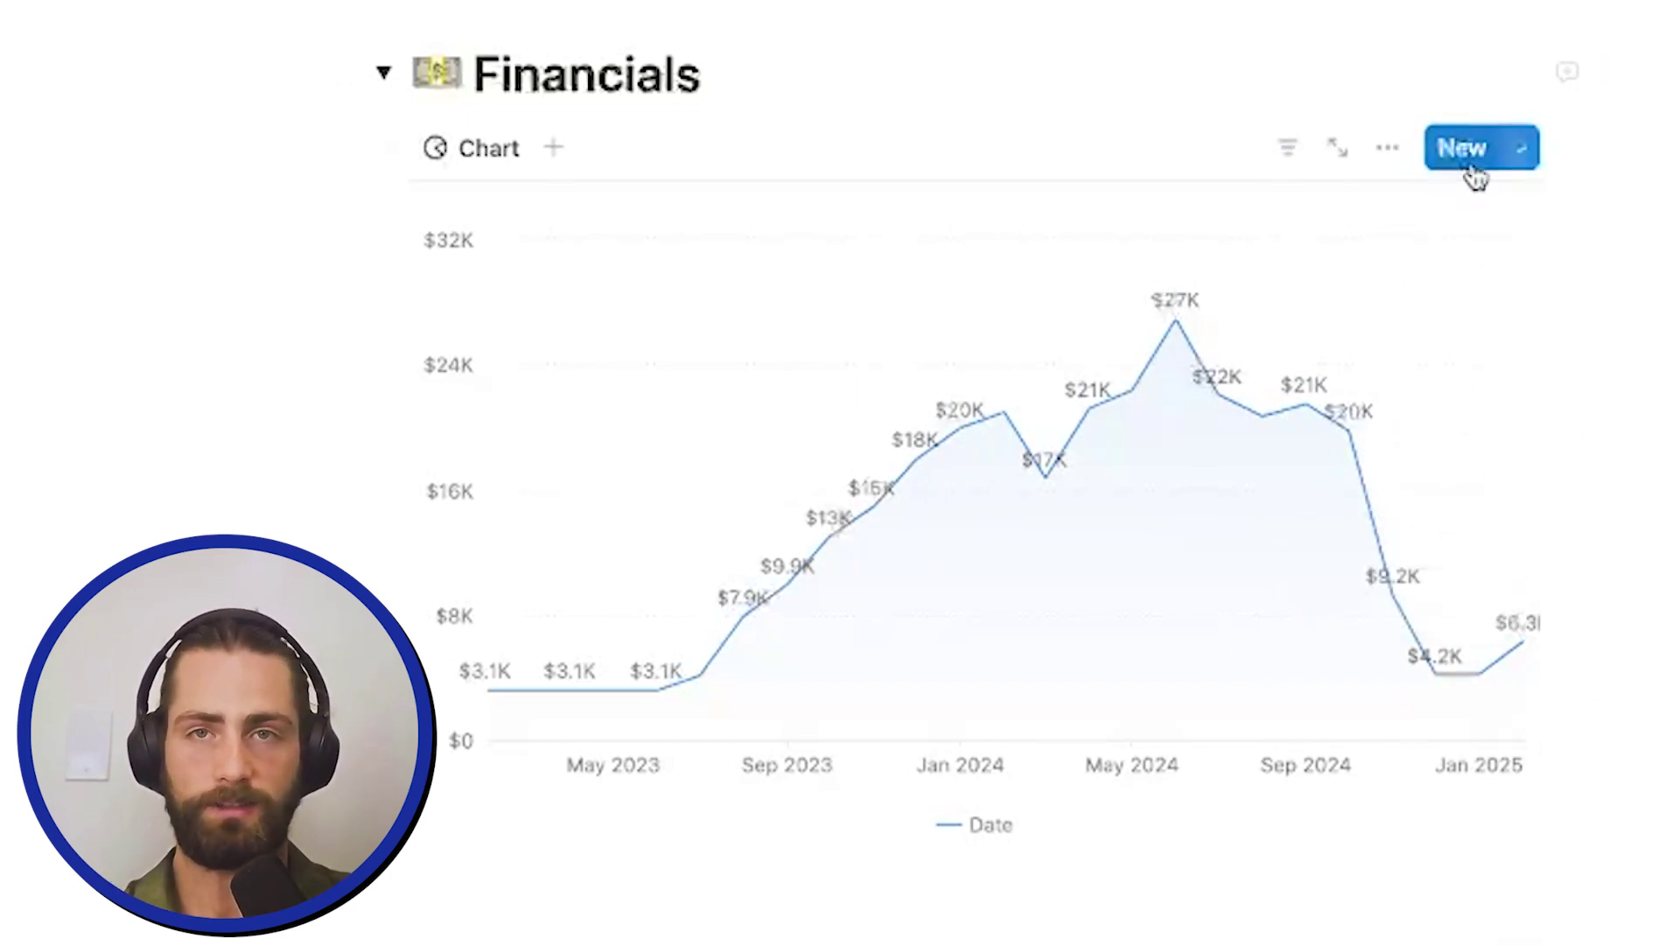
{"action": "left_click", "coordinate": [1379, 157]}
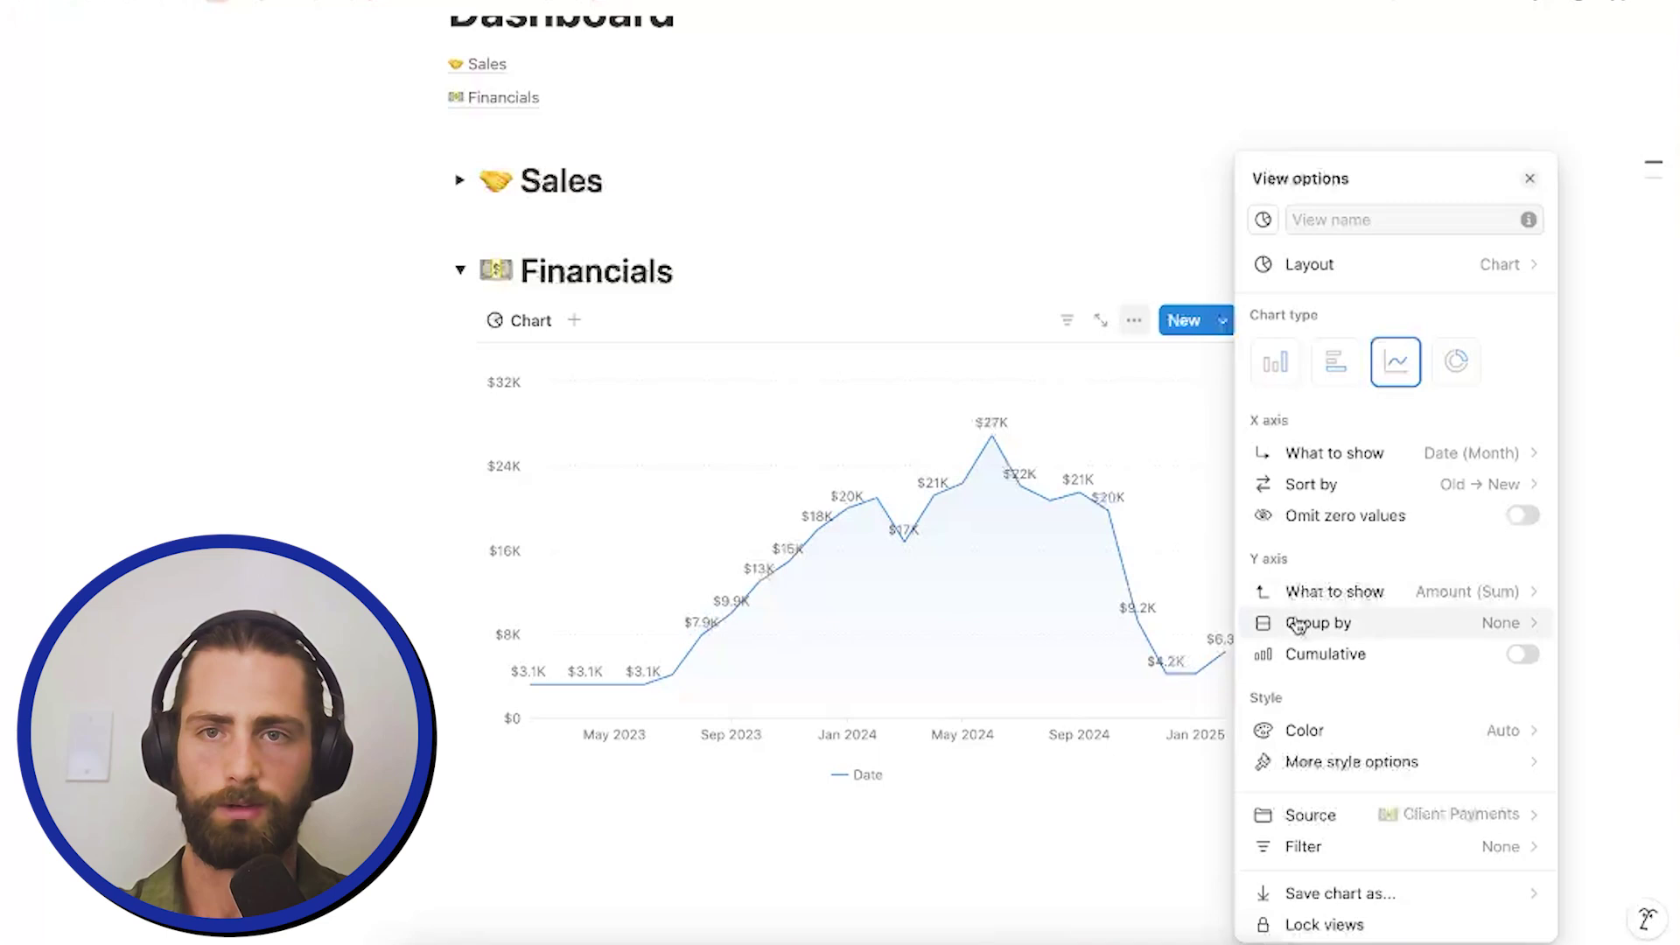
{"action": "left_click", "coordinate": [1298, 623]}
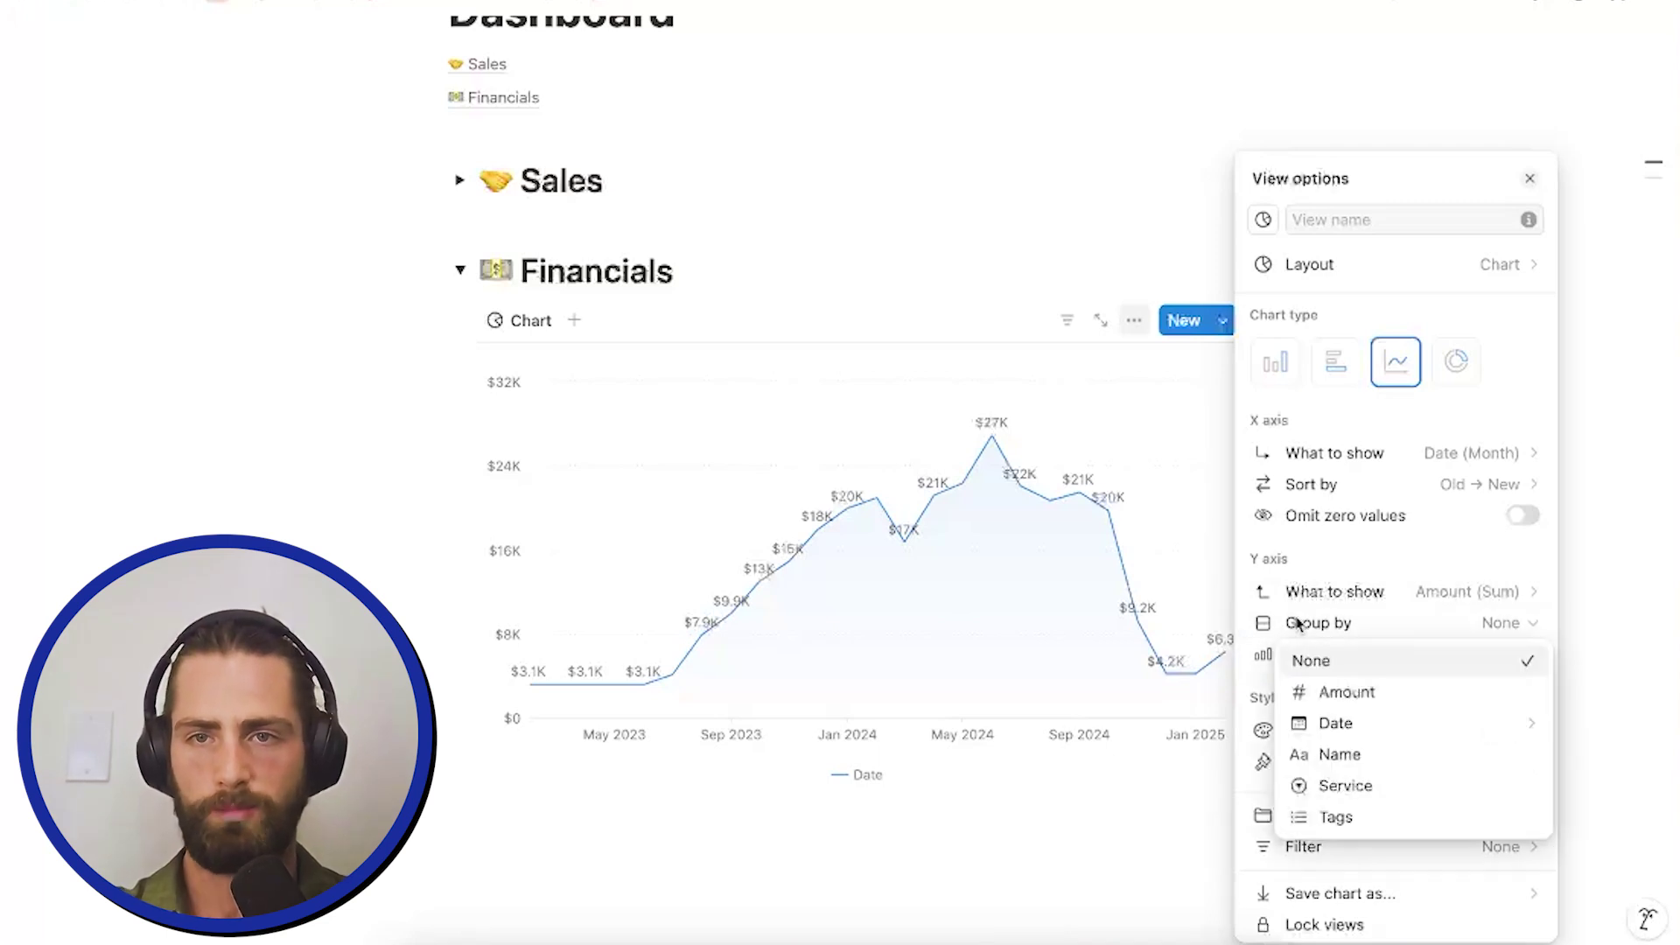
{"action": "left_click", "coordinate": [1331, 756]}
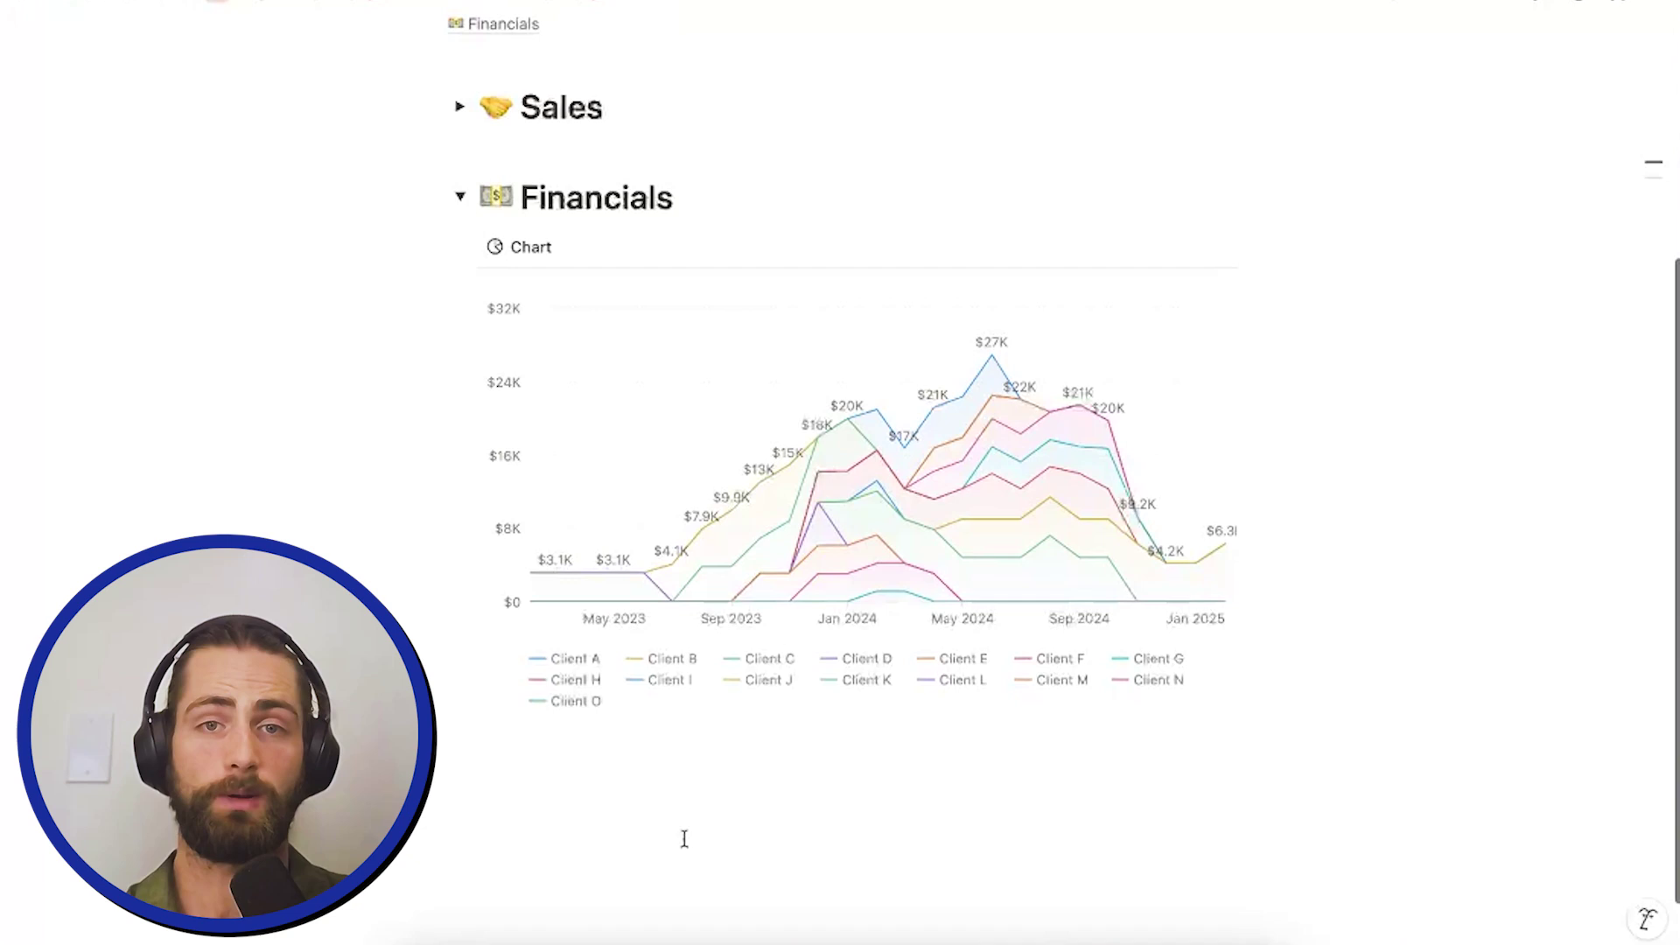
Step: Add an empty line below the Revenue per Month chart
{"action": "scroll", "coordinate": [684, 838], "scroll_direction": "down", "scroll_amount": 1}
{"action": "left_click", "coordinate": [632, 742]}
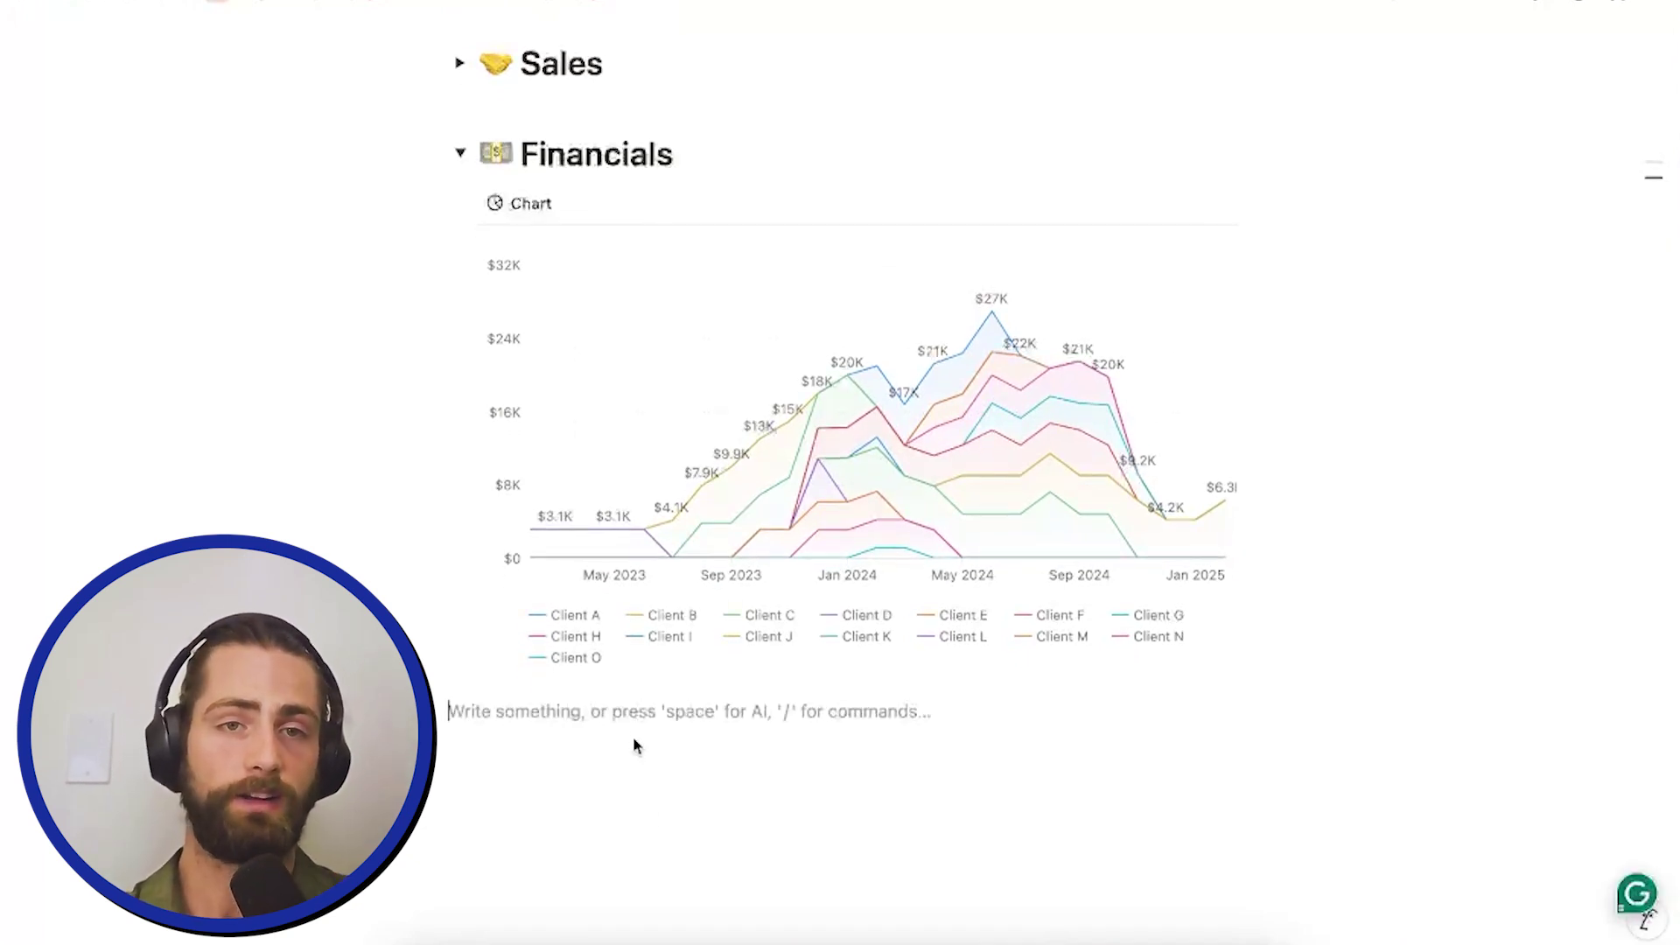
{"action": "key", "text": "Return"}
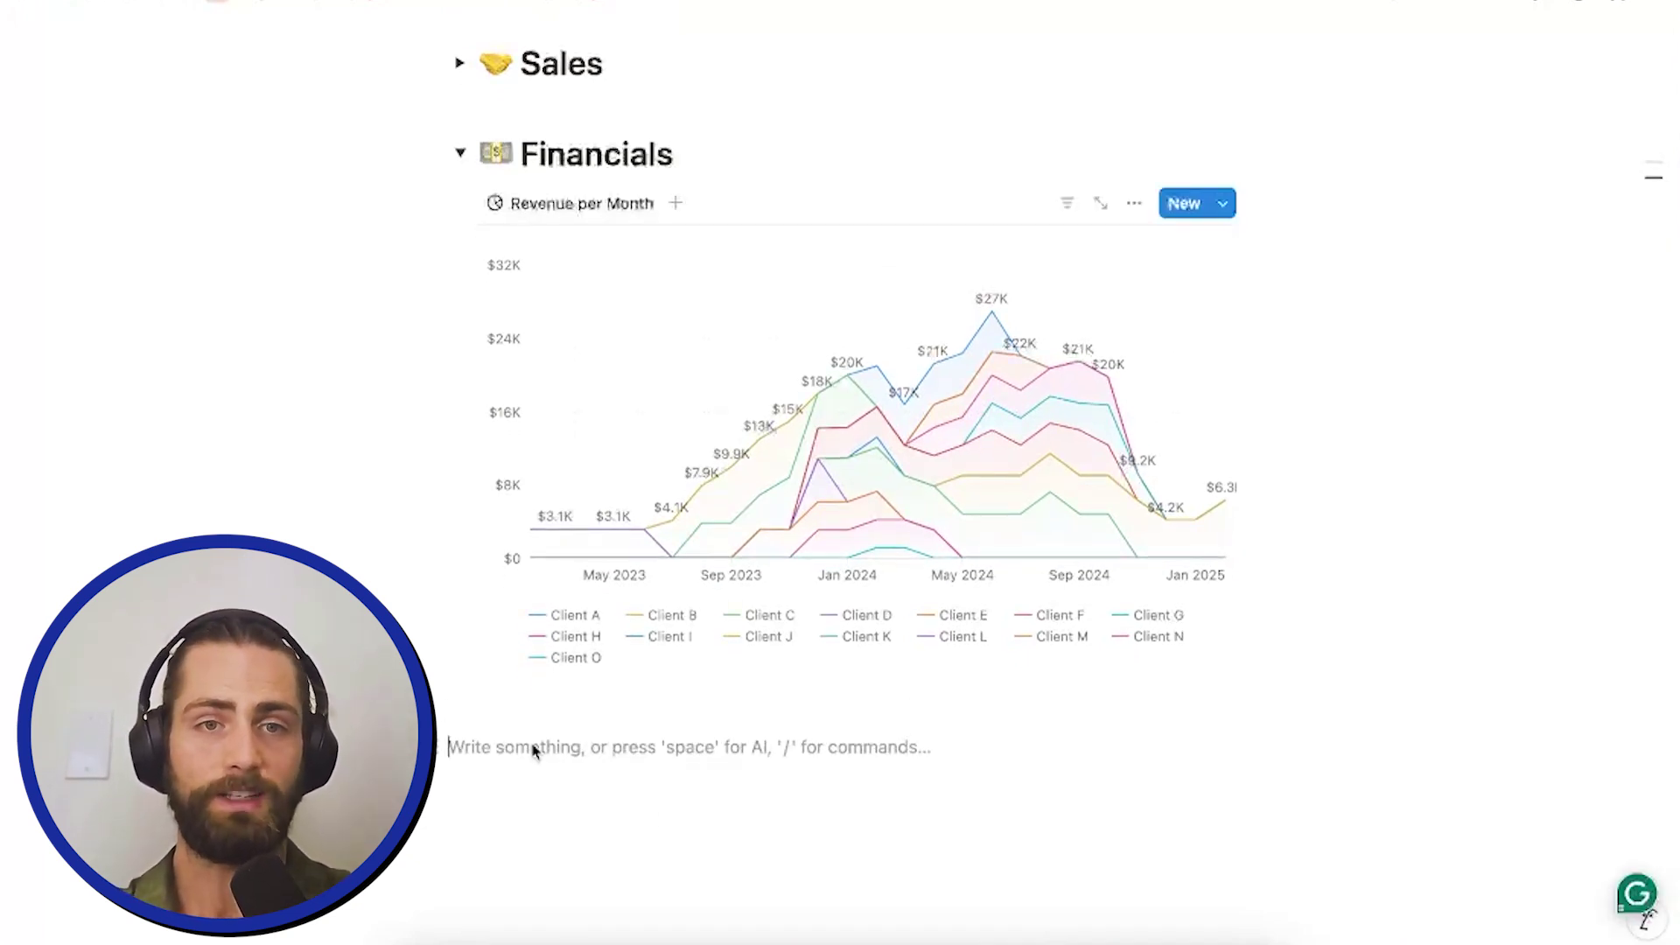
Step: Insert a vertical bar chart with /char, linked to Client Payments
{"action": "type", "text": "/char"}
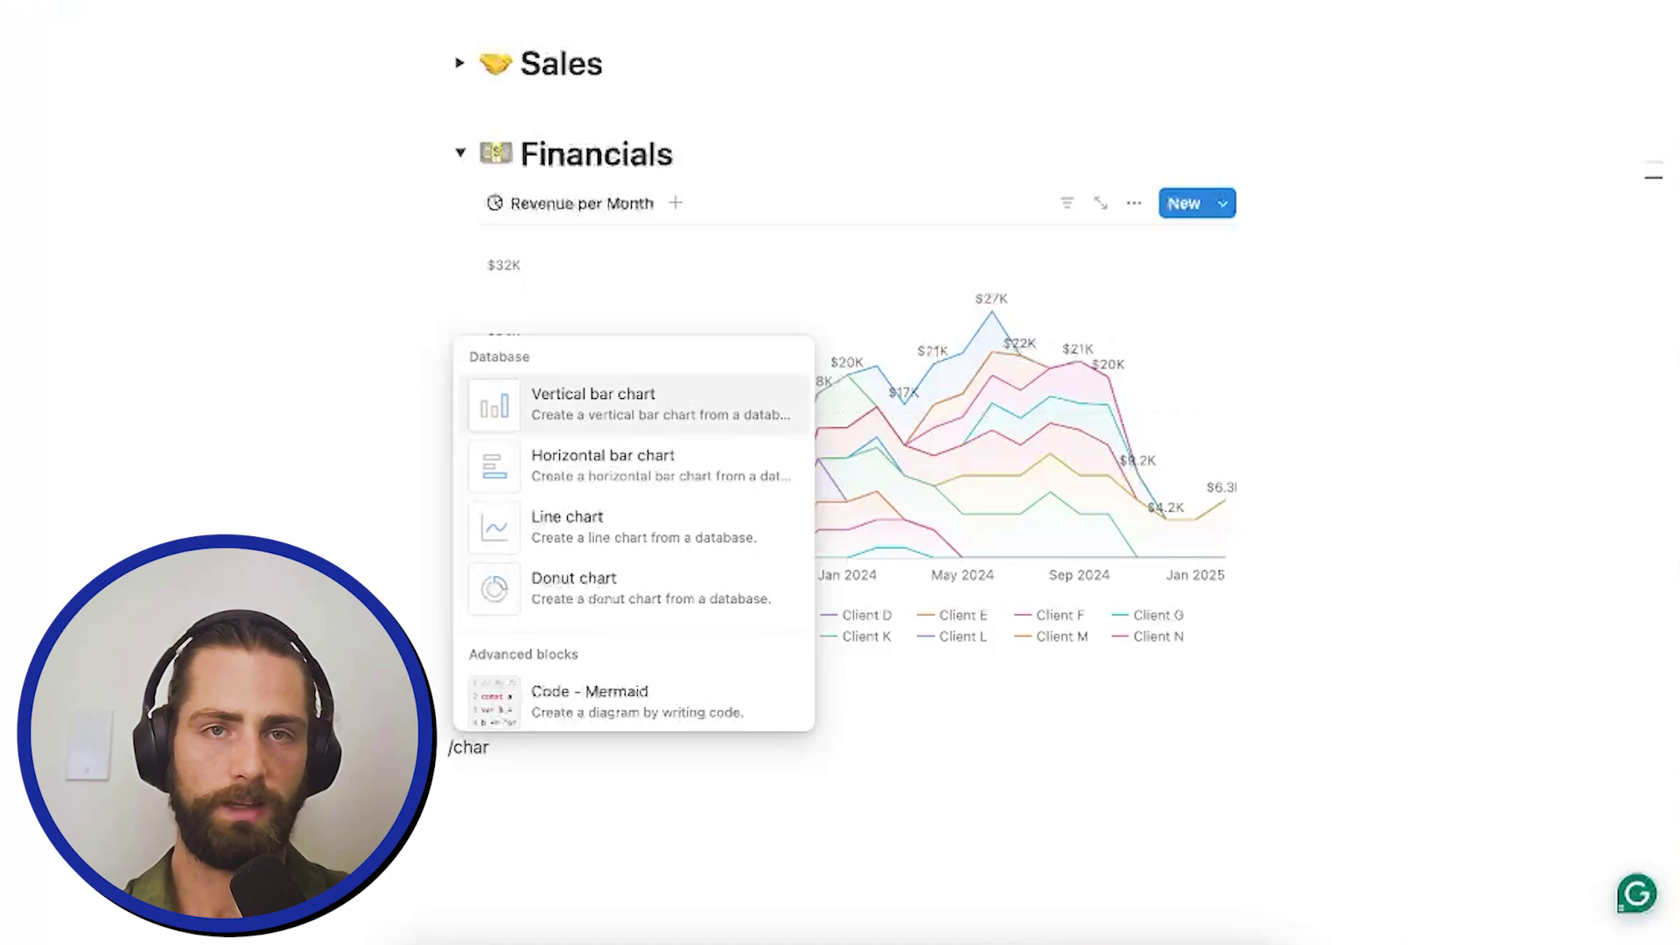
{"action": "key", "text": "Return"}
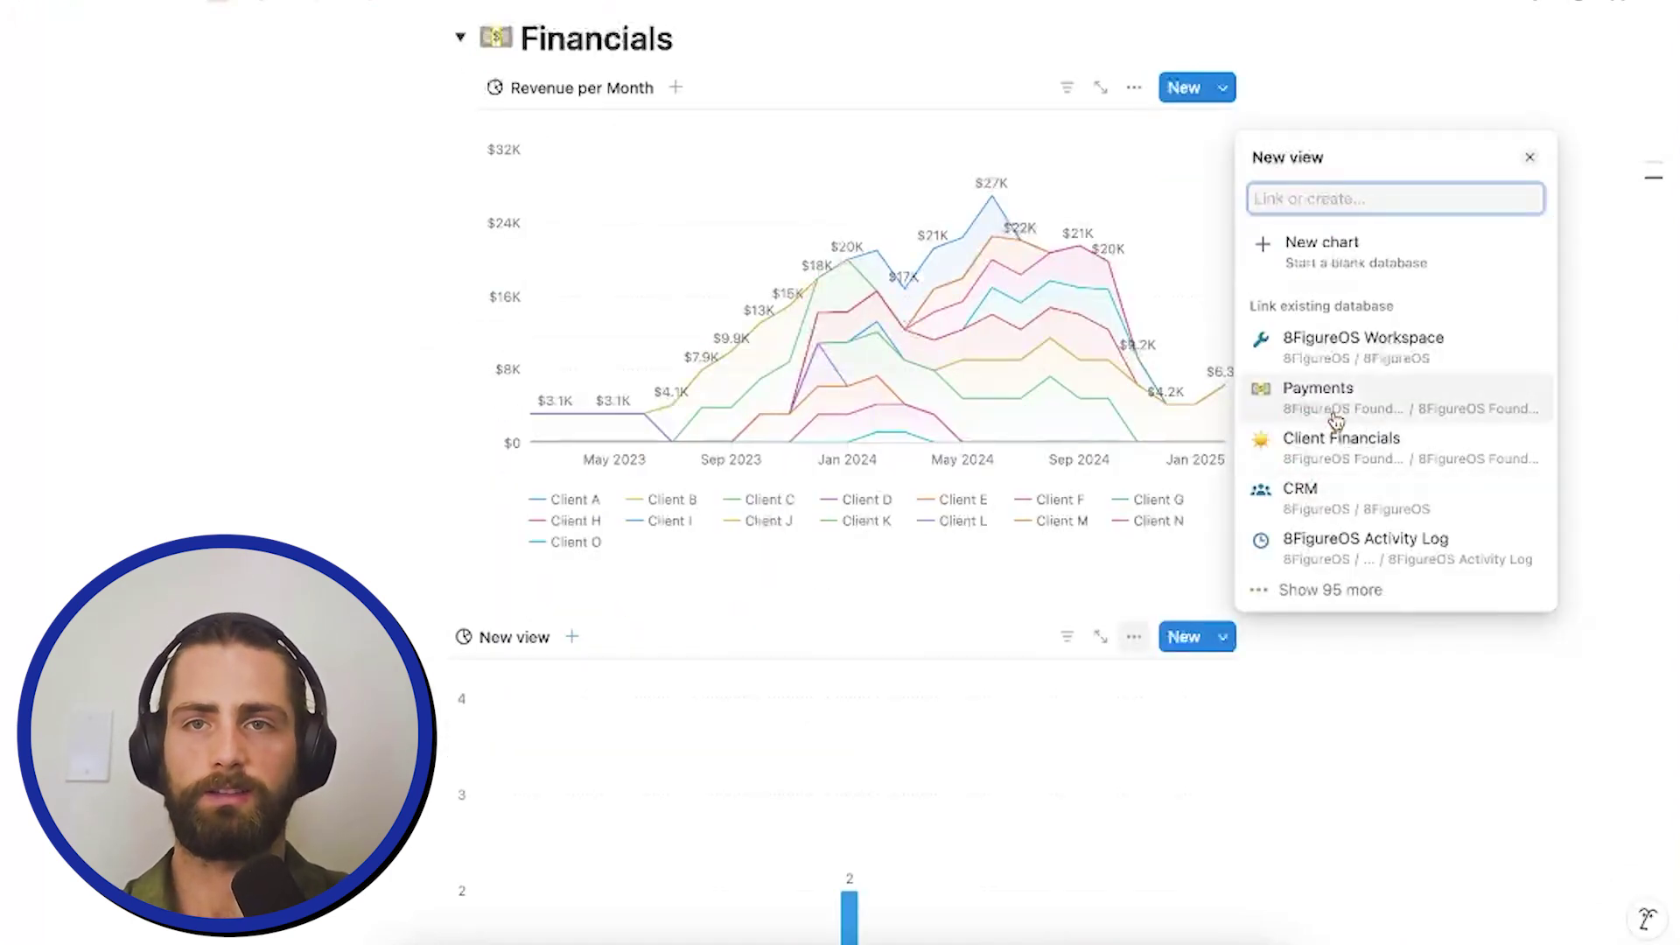
{"action": "type", "text": "pam"}
{"action": "left_click", "coordinate": [1362, 304]}
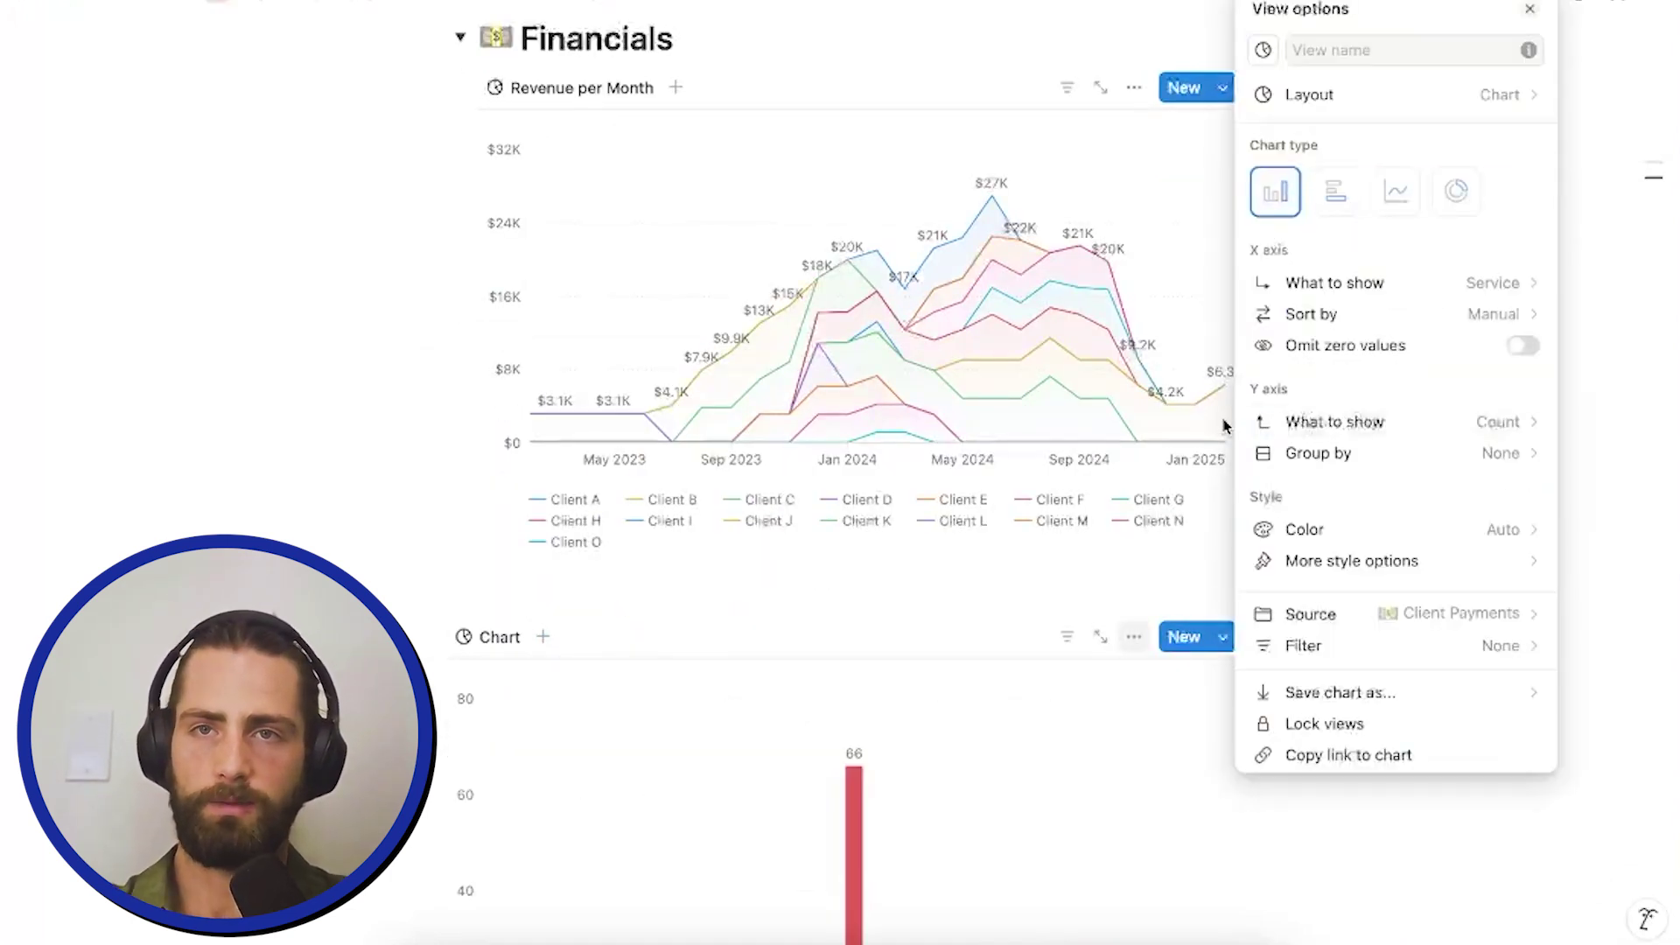
Step: Show one bar per client Name with summed Amount, sorted High → Low
{"action": "left_click", "coordinate": [1368, 289]}
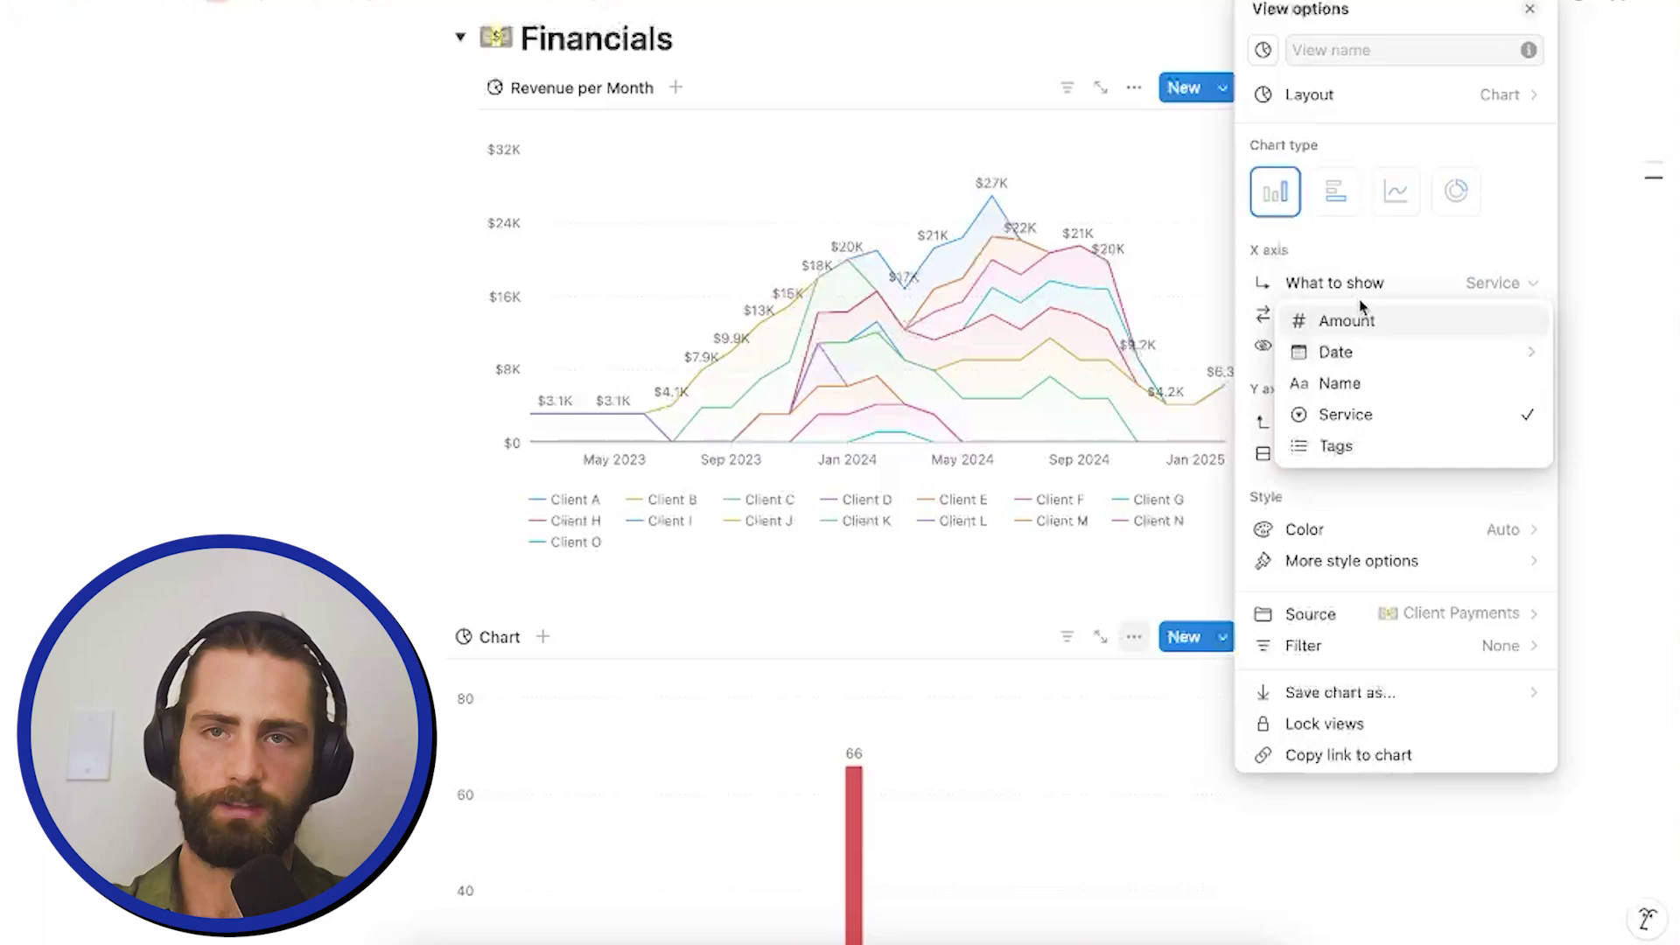
{"action": "left_click", "coordinate": [1336, 384]}
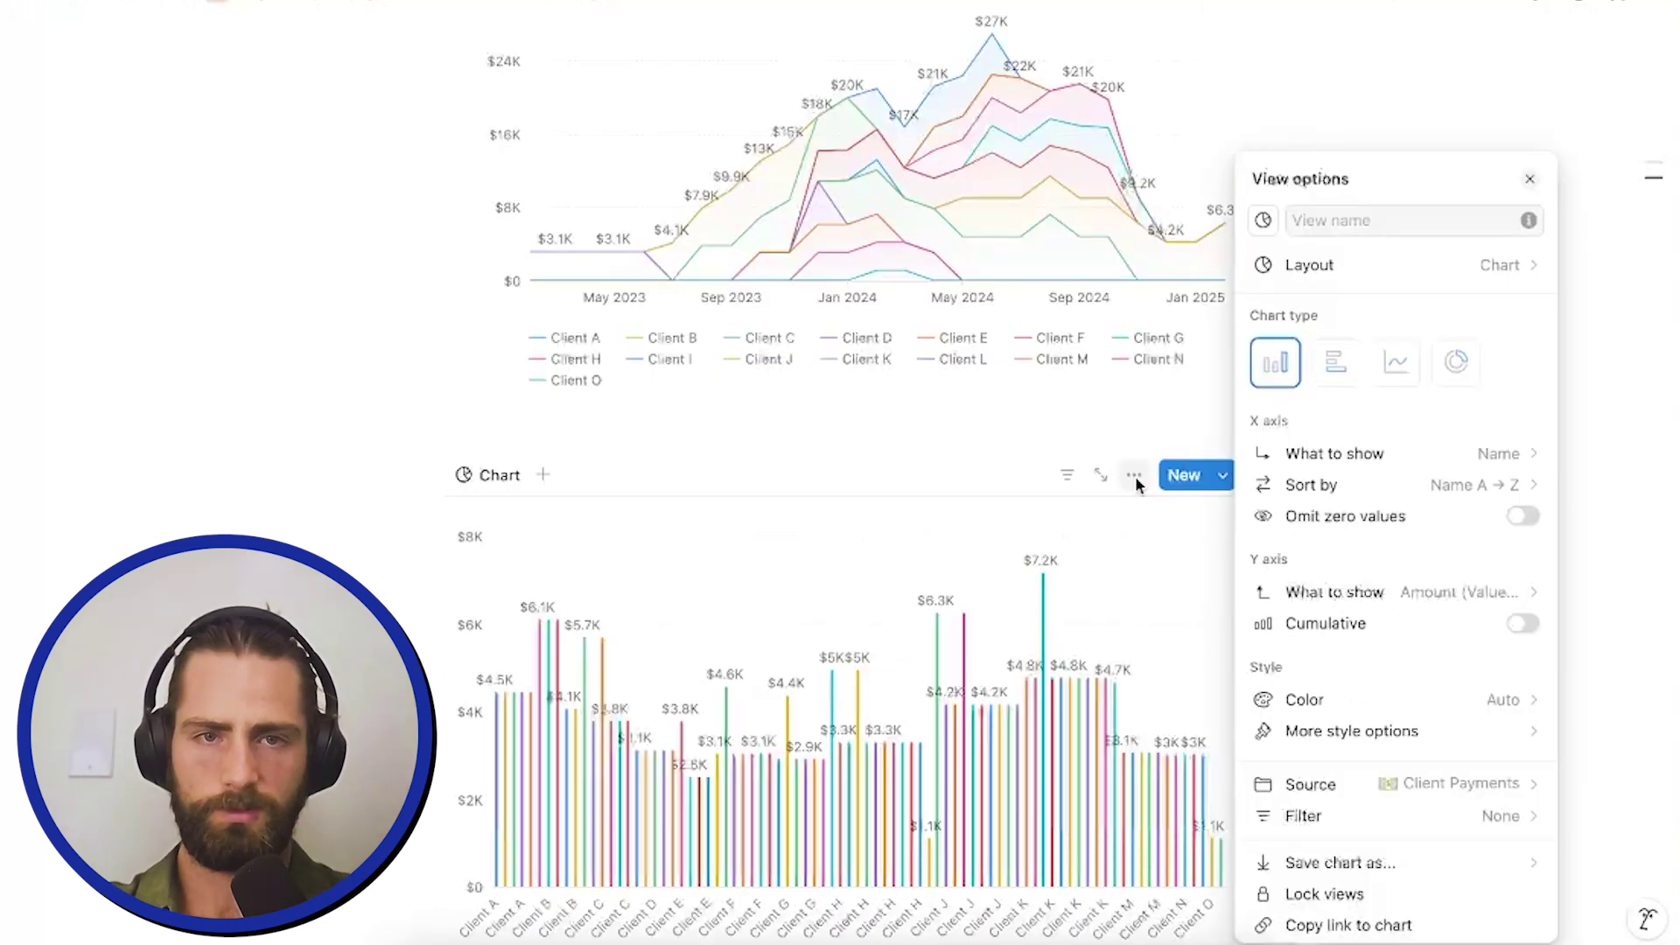
{"action": "left_click", "coordinate": [1346, 594]}
{"action": "mouse_move", "coordinate": [1339, 674]}
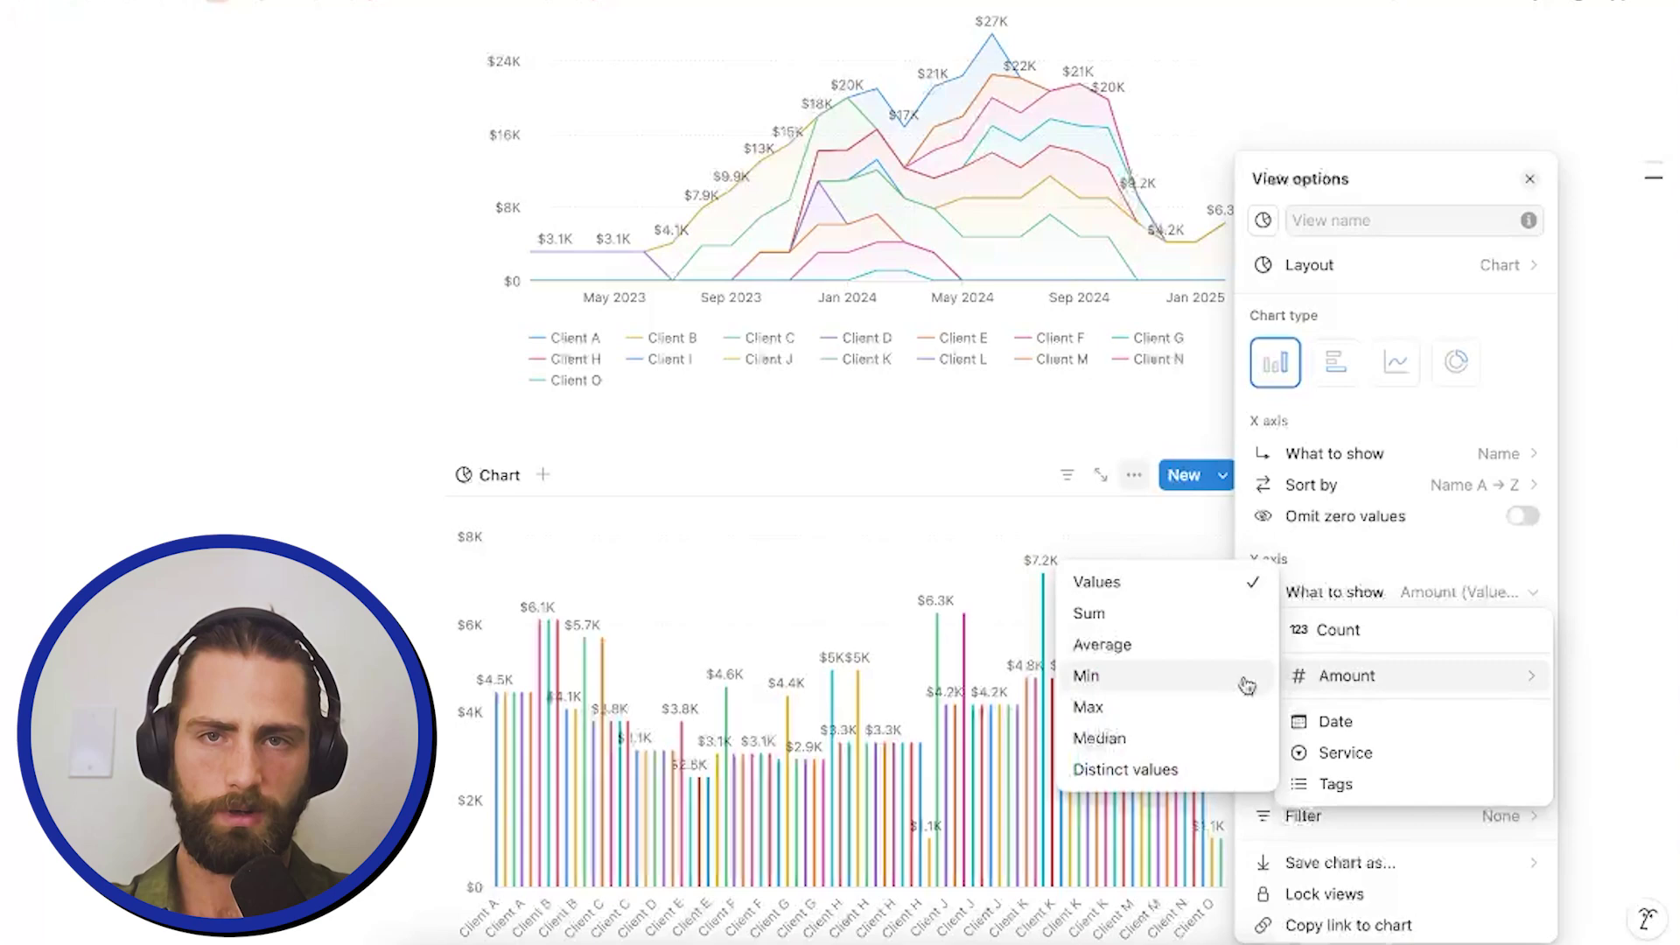
{"action": "left_click", "coordinate": [1164, 628]}
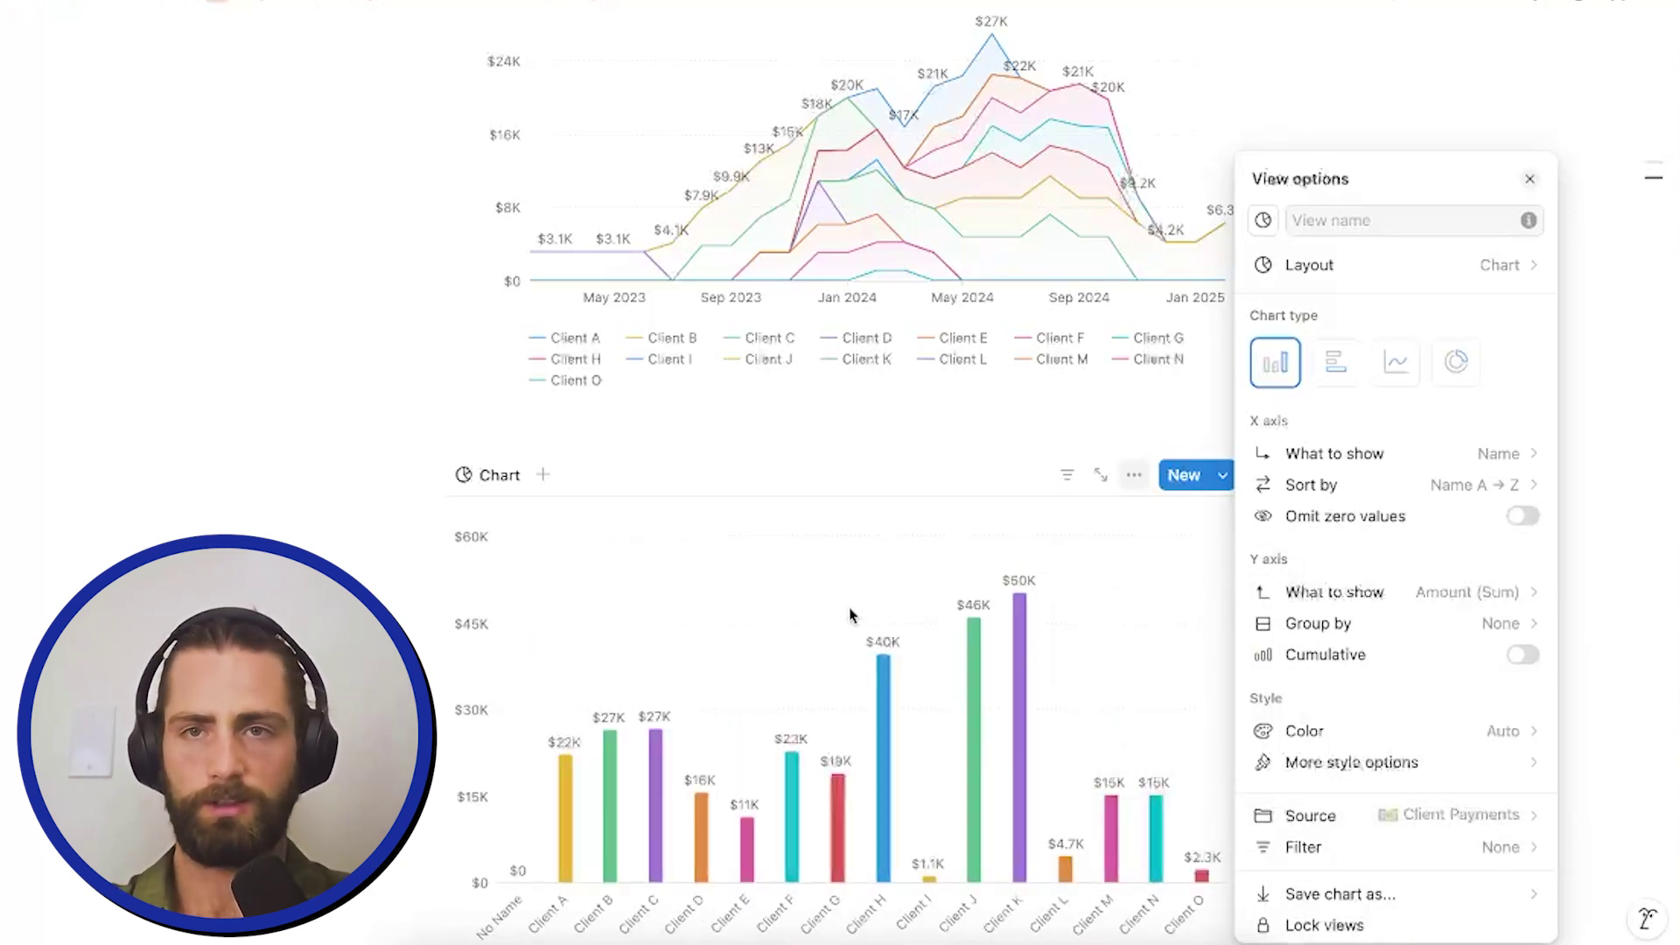
{"action": "left_click", "coordinate": [1317, 486]}
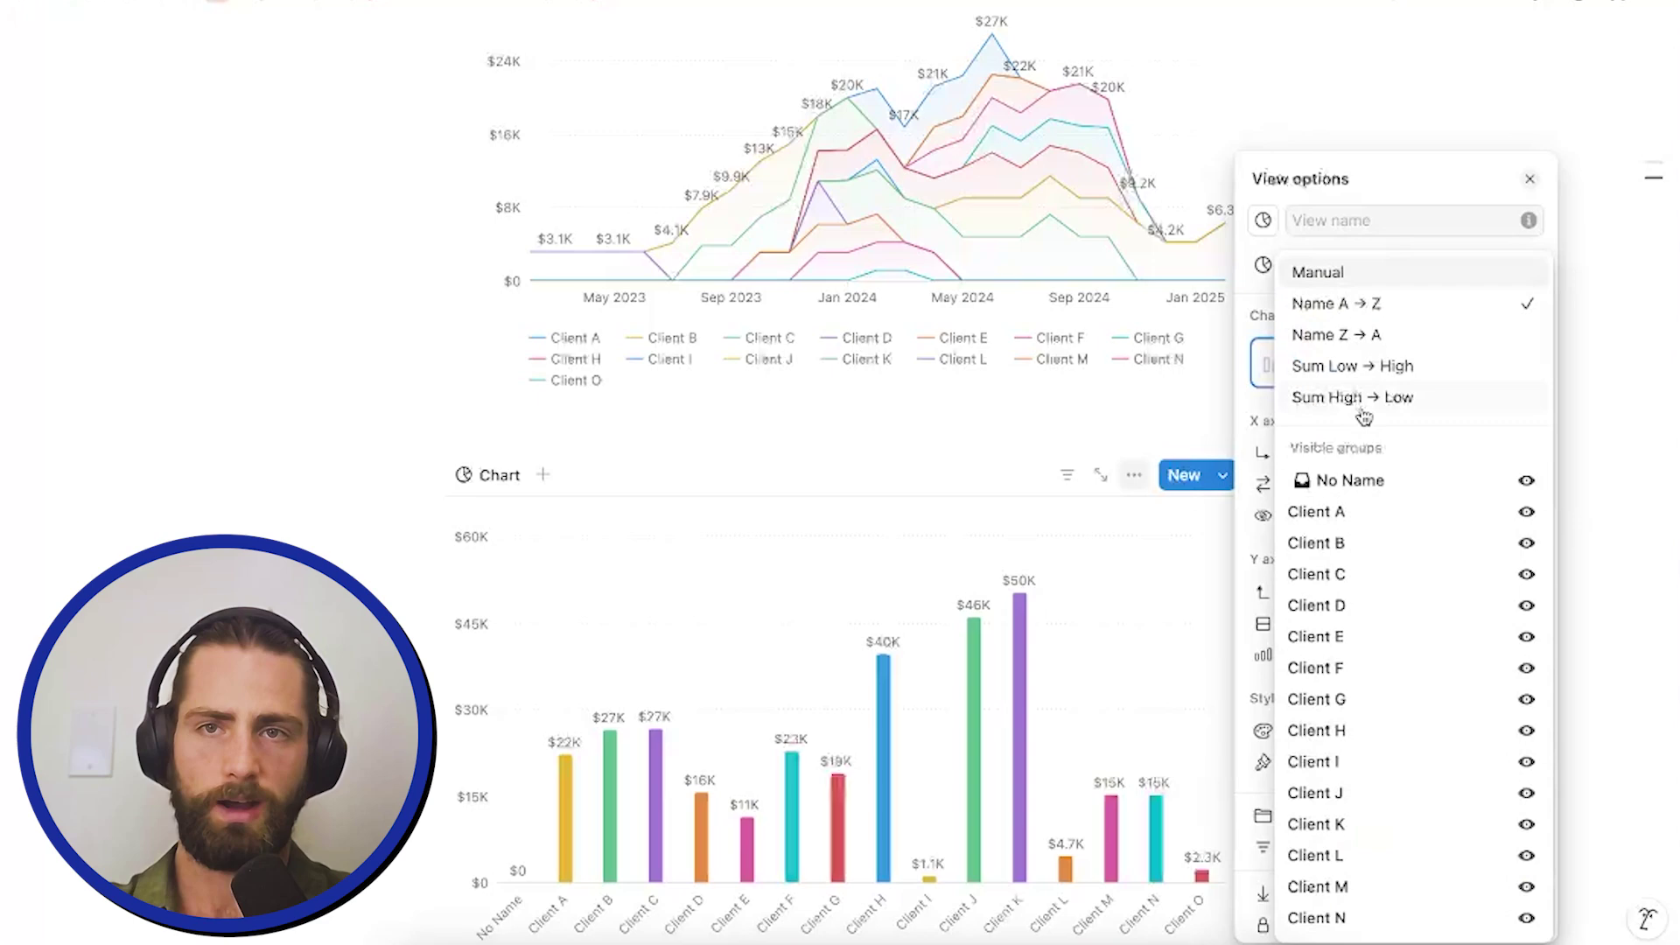
{"action": "left_click", "coordinate": [1347, 400]}
{"action": "left_click", "coordinate": [624, 576]}
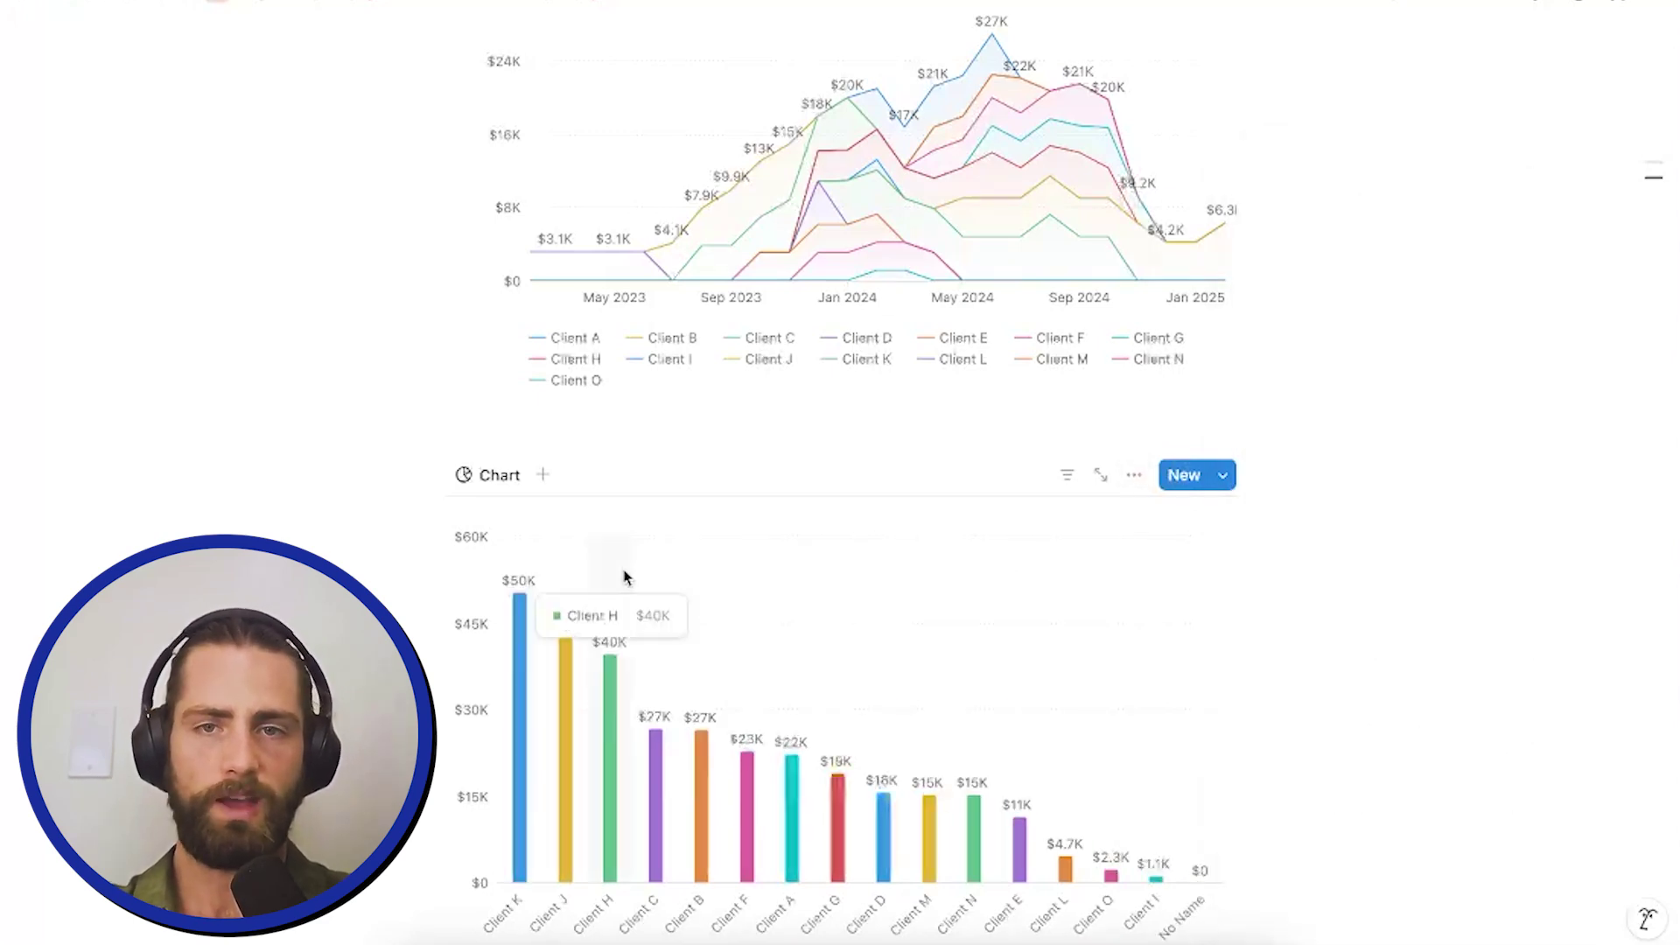
{"action": "scroll", "coordinate": [1016, 589], "scroll_direction": "down", "scroll_amount": 2}
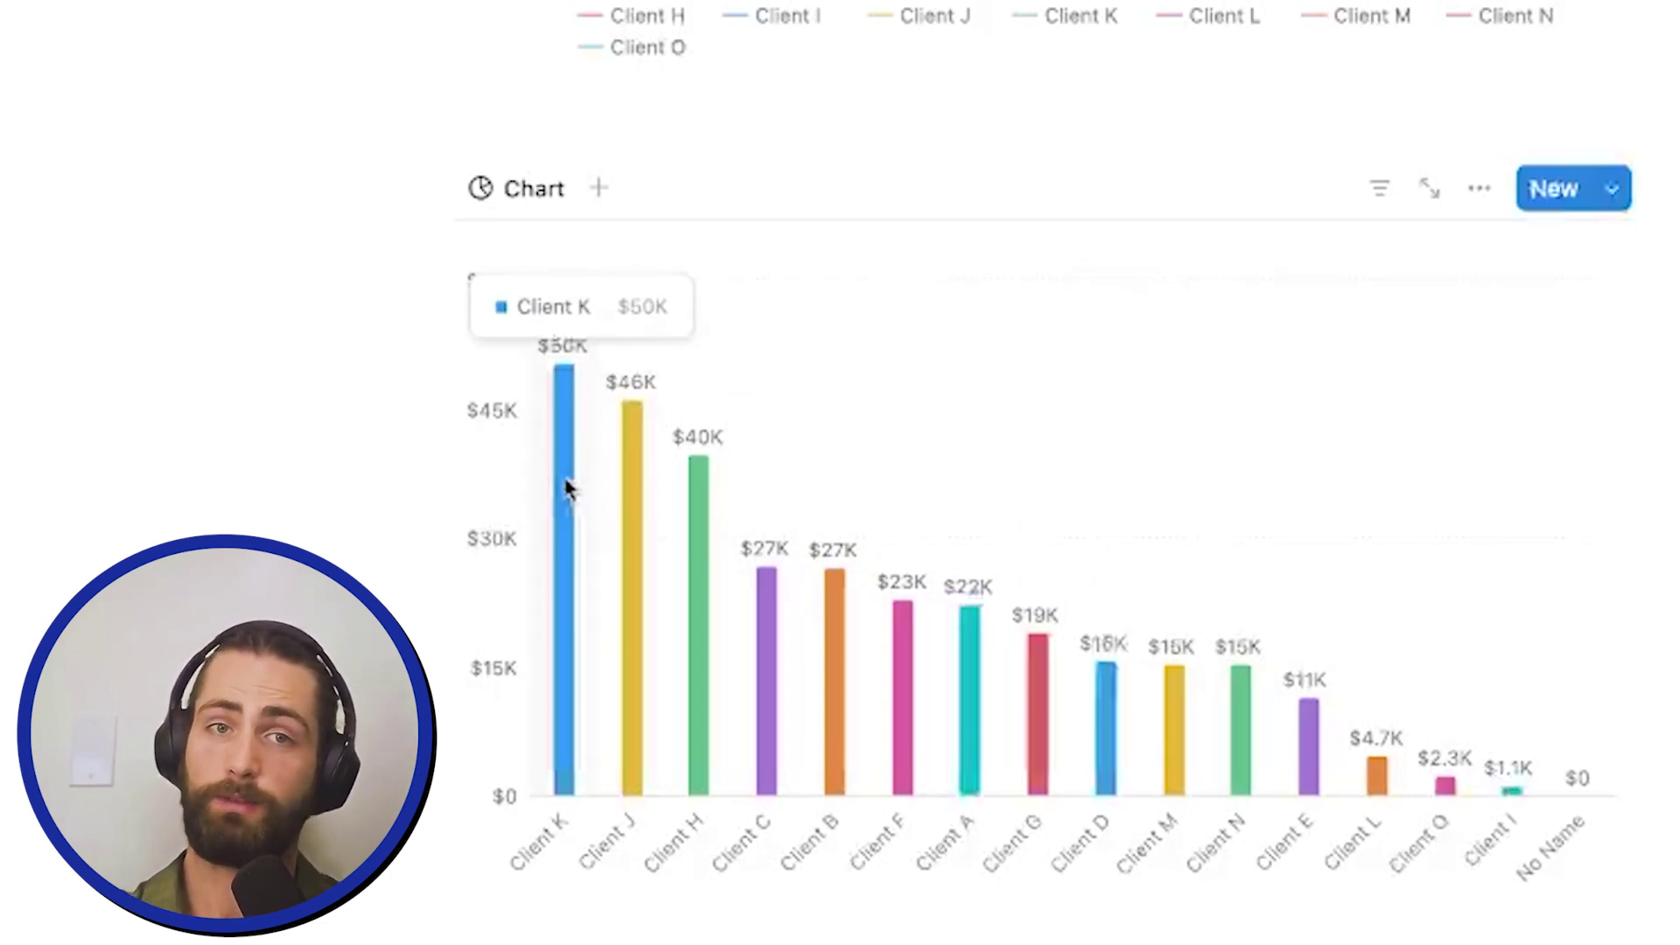
{"action": "scroll", "coordinate": [652, 622], "scroll_direction": "down", "scroll_amount": 2}
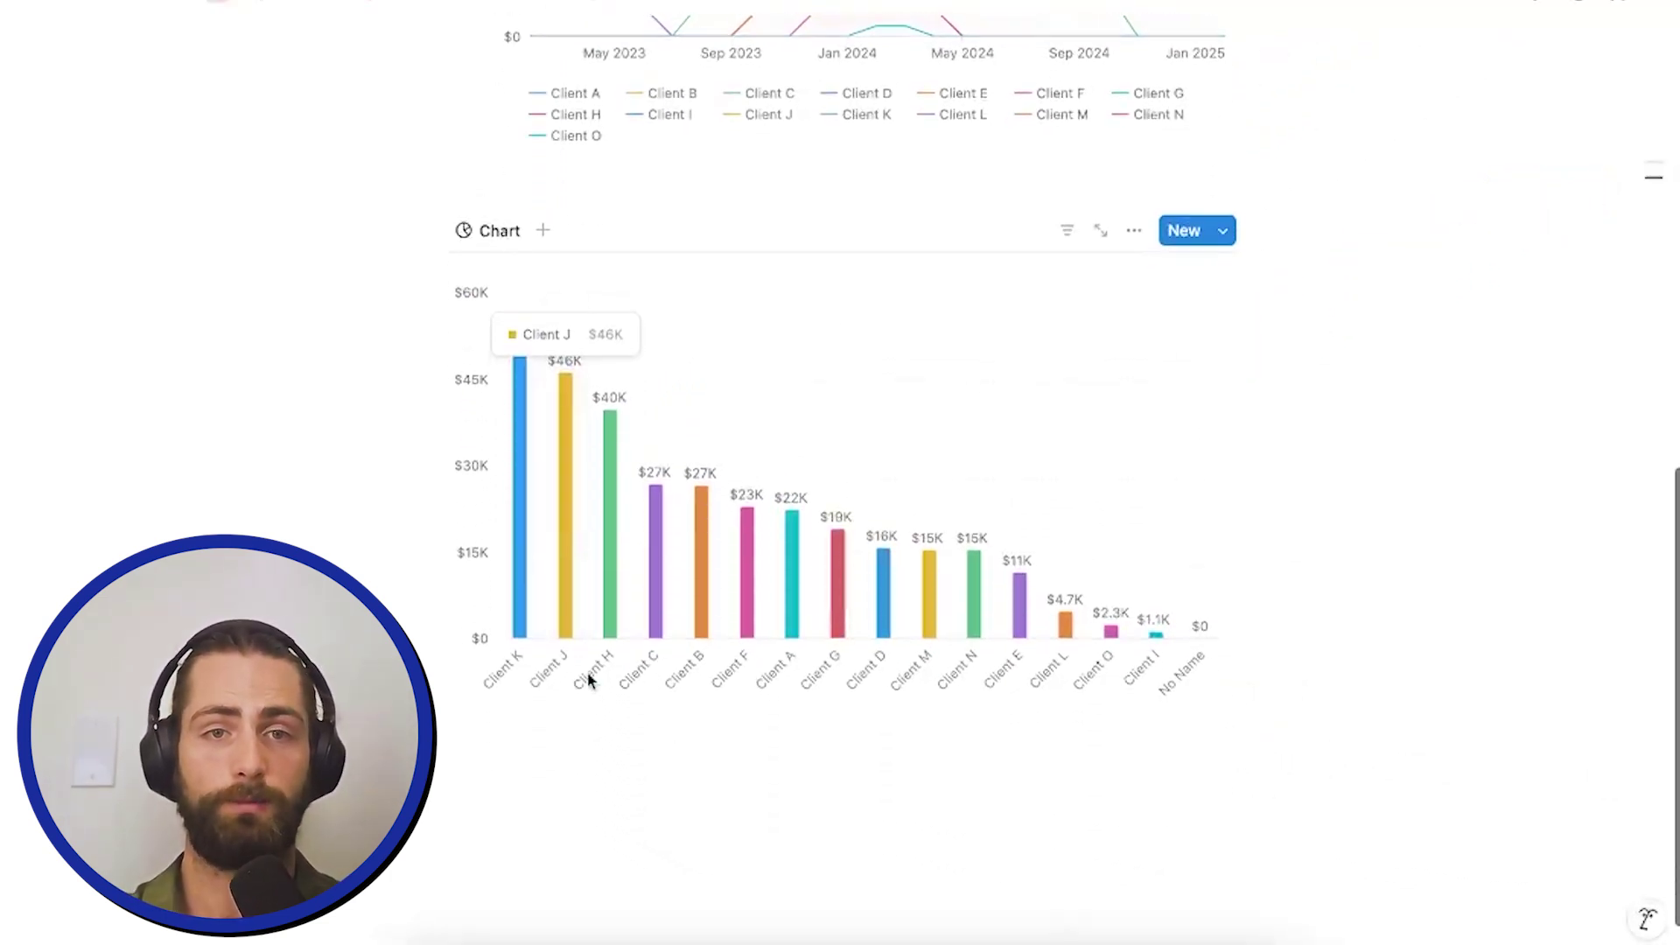
Step: Insert a donut chart below the bar chart, using Client Payments as its source
{"action": "left_click", "coordinate": [611, 764]}
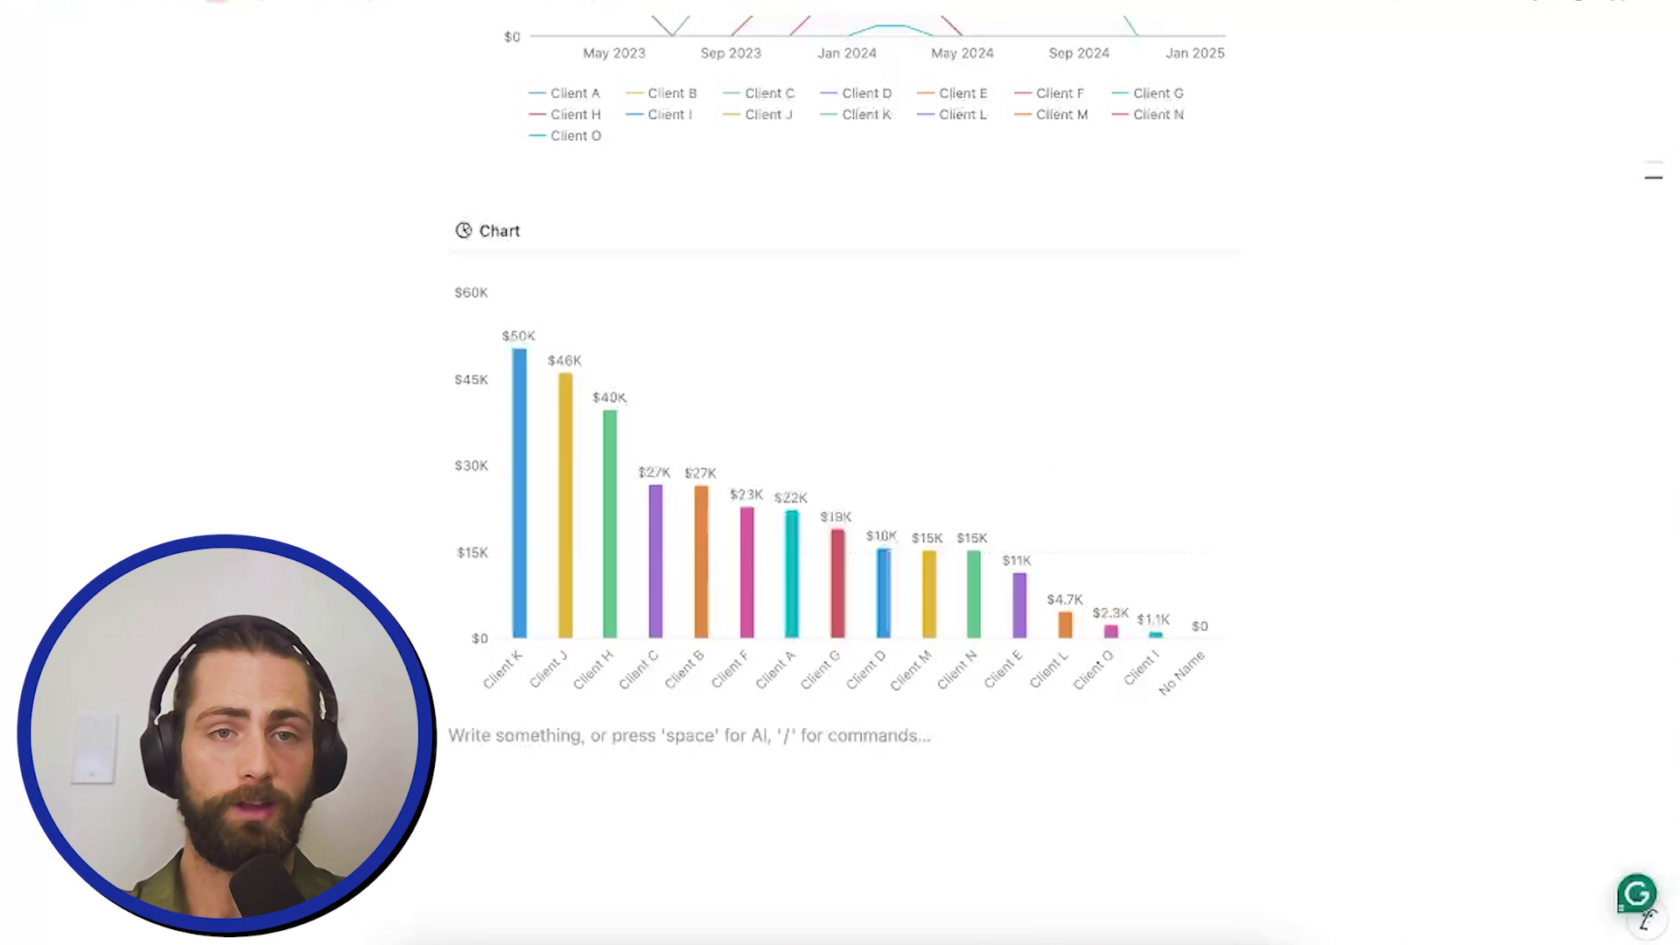
{"action": "type", "text": "/ch"}
{"action": "key", "text": "Down"}
{"action": "key", "text": "Down"}
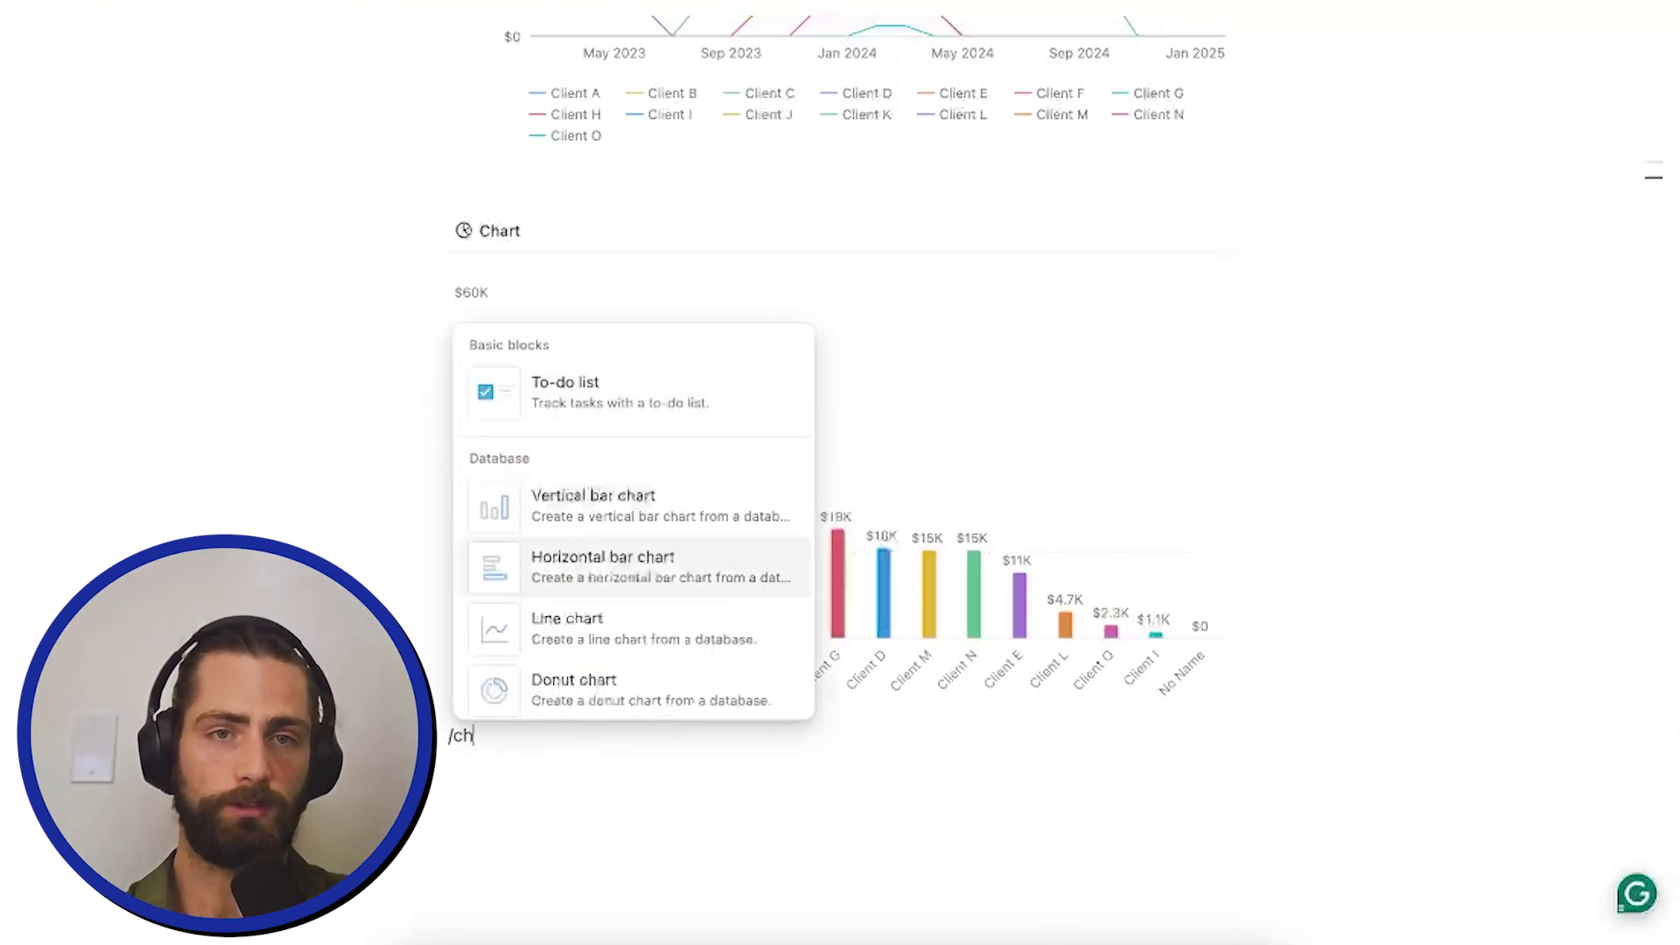
{"action": "key", "text": "Down"}
{"action": "key", "text": "Down"}
{"action": "key", "text": "Return"}
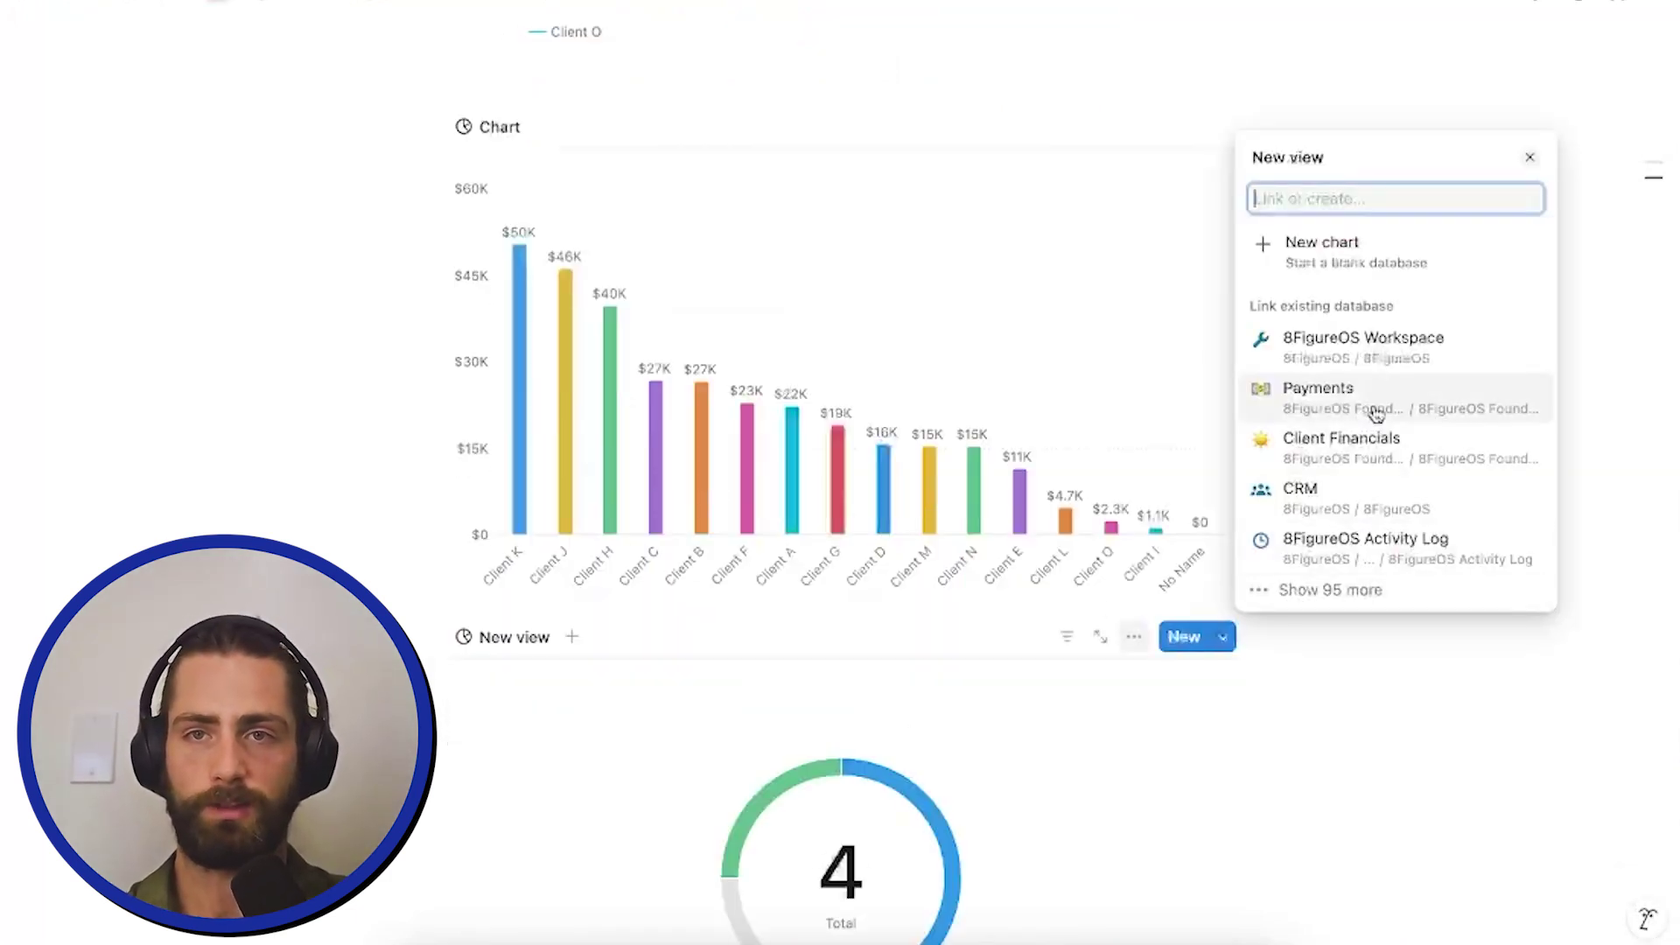
{"action": "type", "text": "client"}
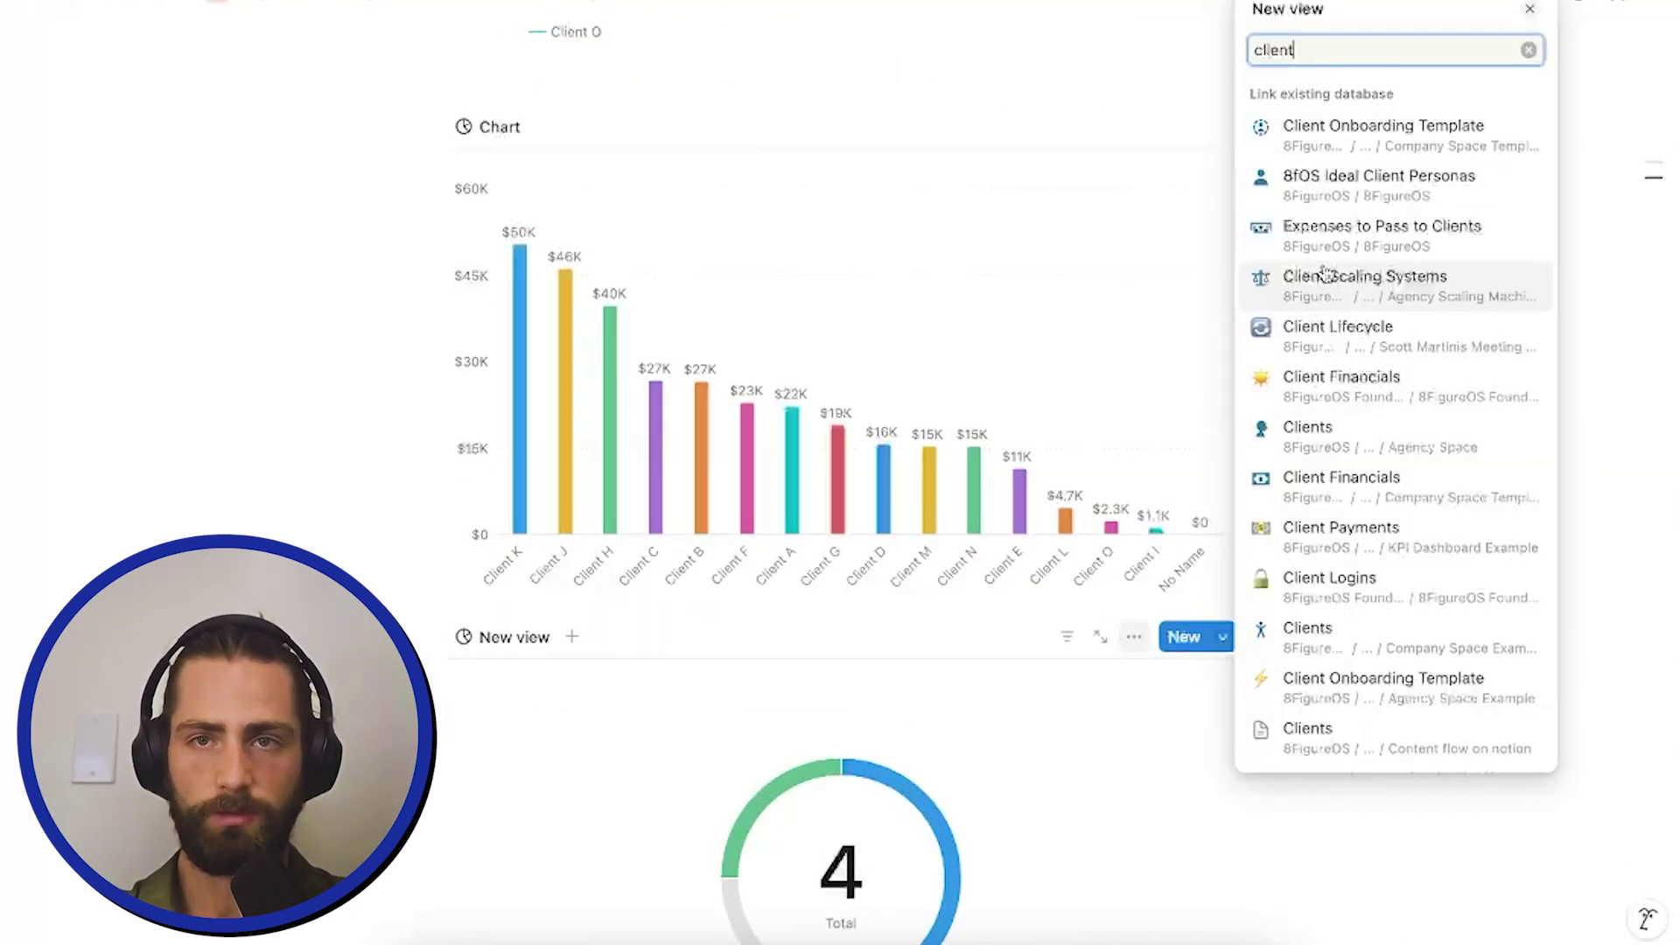
{"action": "left_click", "coordinate": [1375, 529]}
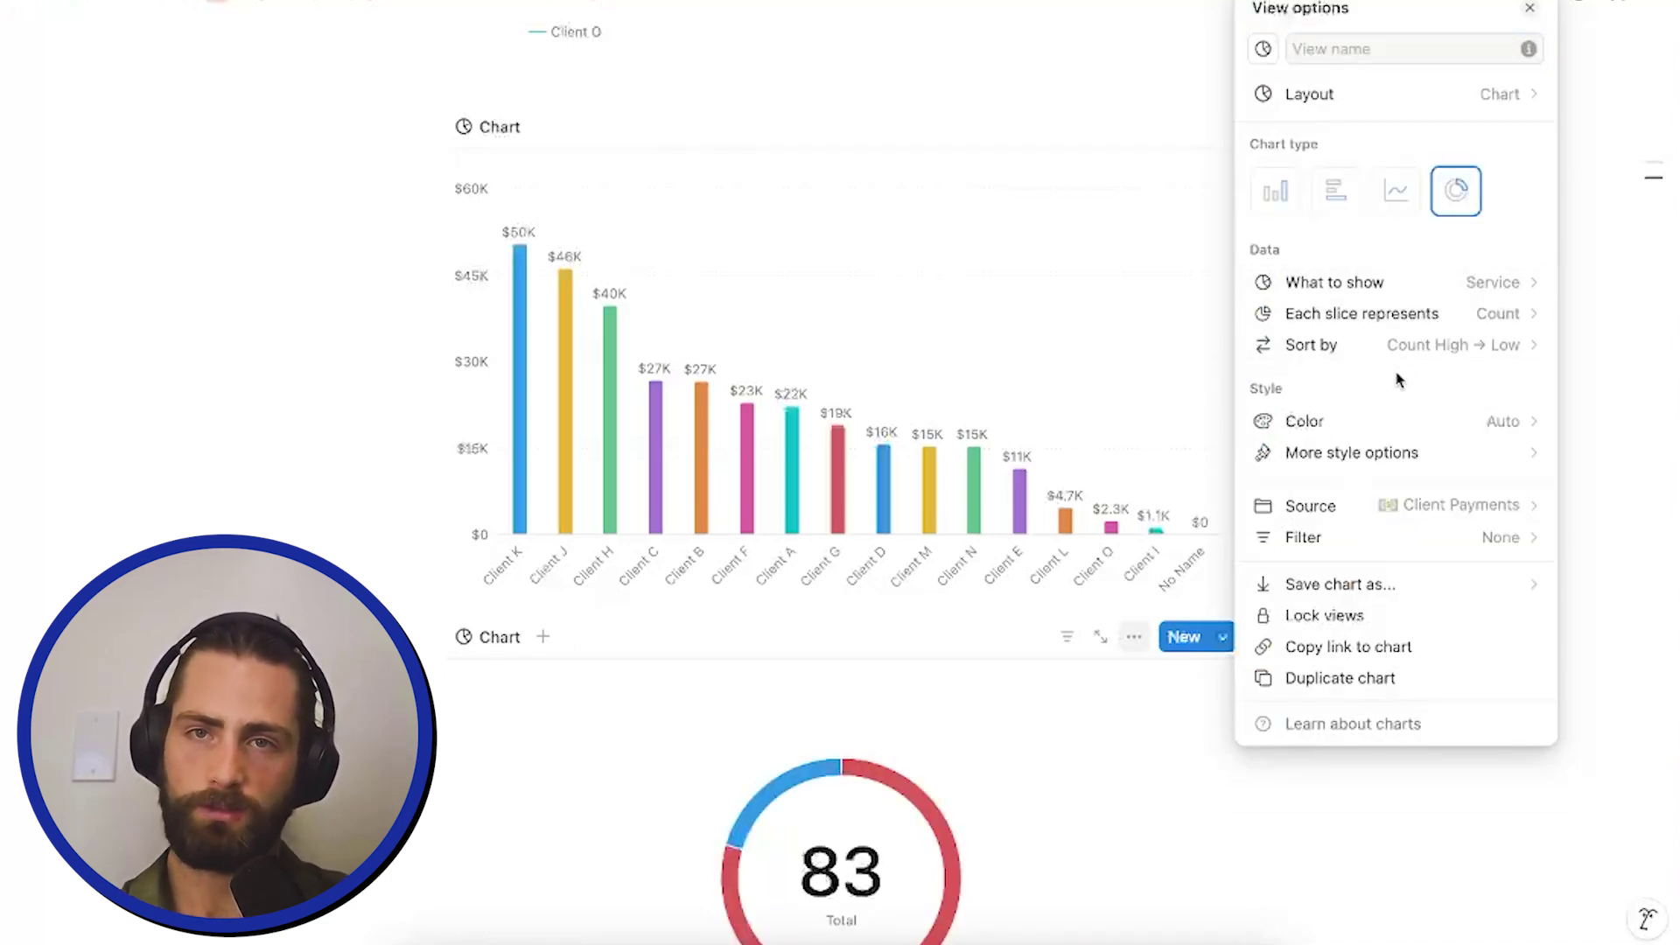
Step: Size each donut slice by the summed Amount
{"action": "left_click", "coordinate": [1424, 315]}
{"action": "mouse_move", "coordinate": [1360, 398]}
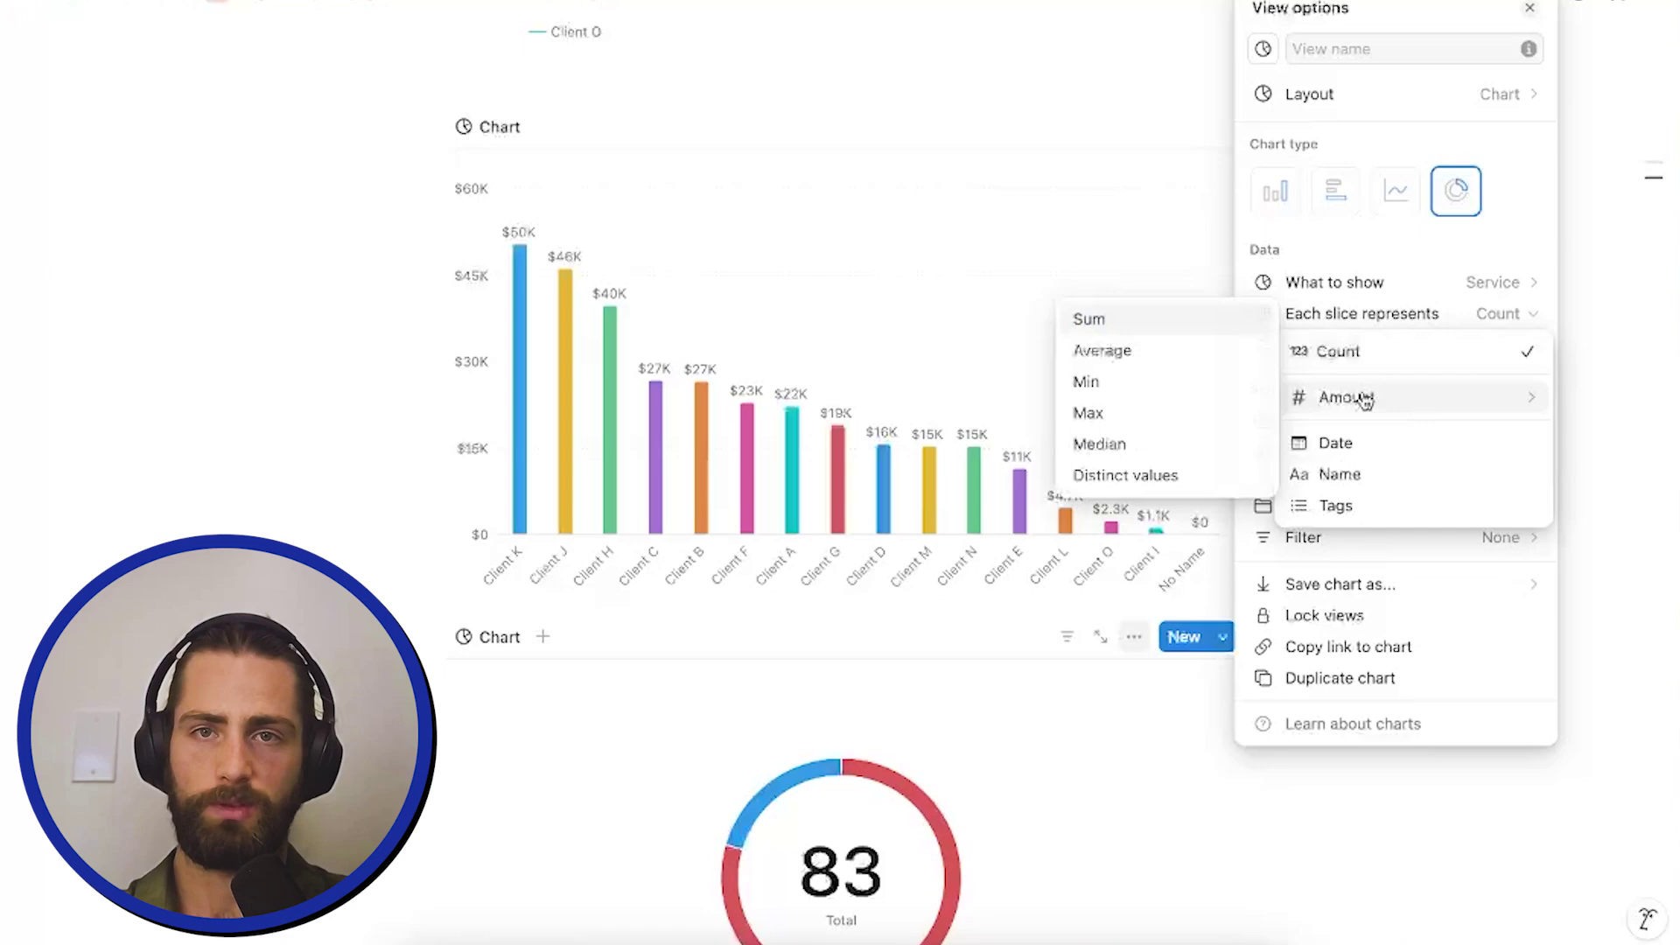
{"action": "left_click", "coordinate": [1142, 321]}
{"action": "left_click", "coordinate": [889, 608]}
{"action": "scroll", "coordinate": [866, 621], "scroll_direction": "down", "scroll_amount": 3}
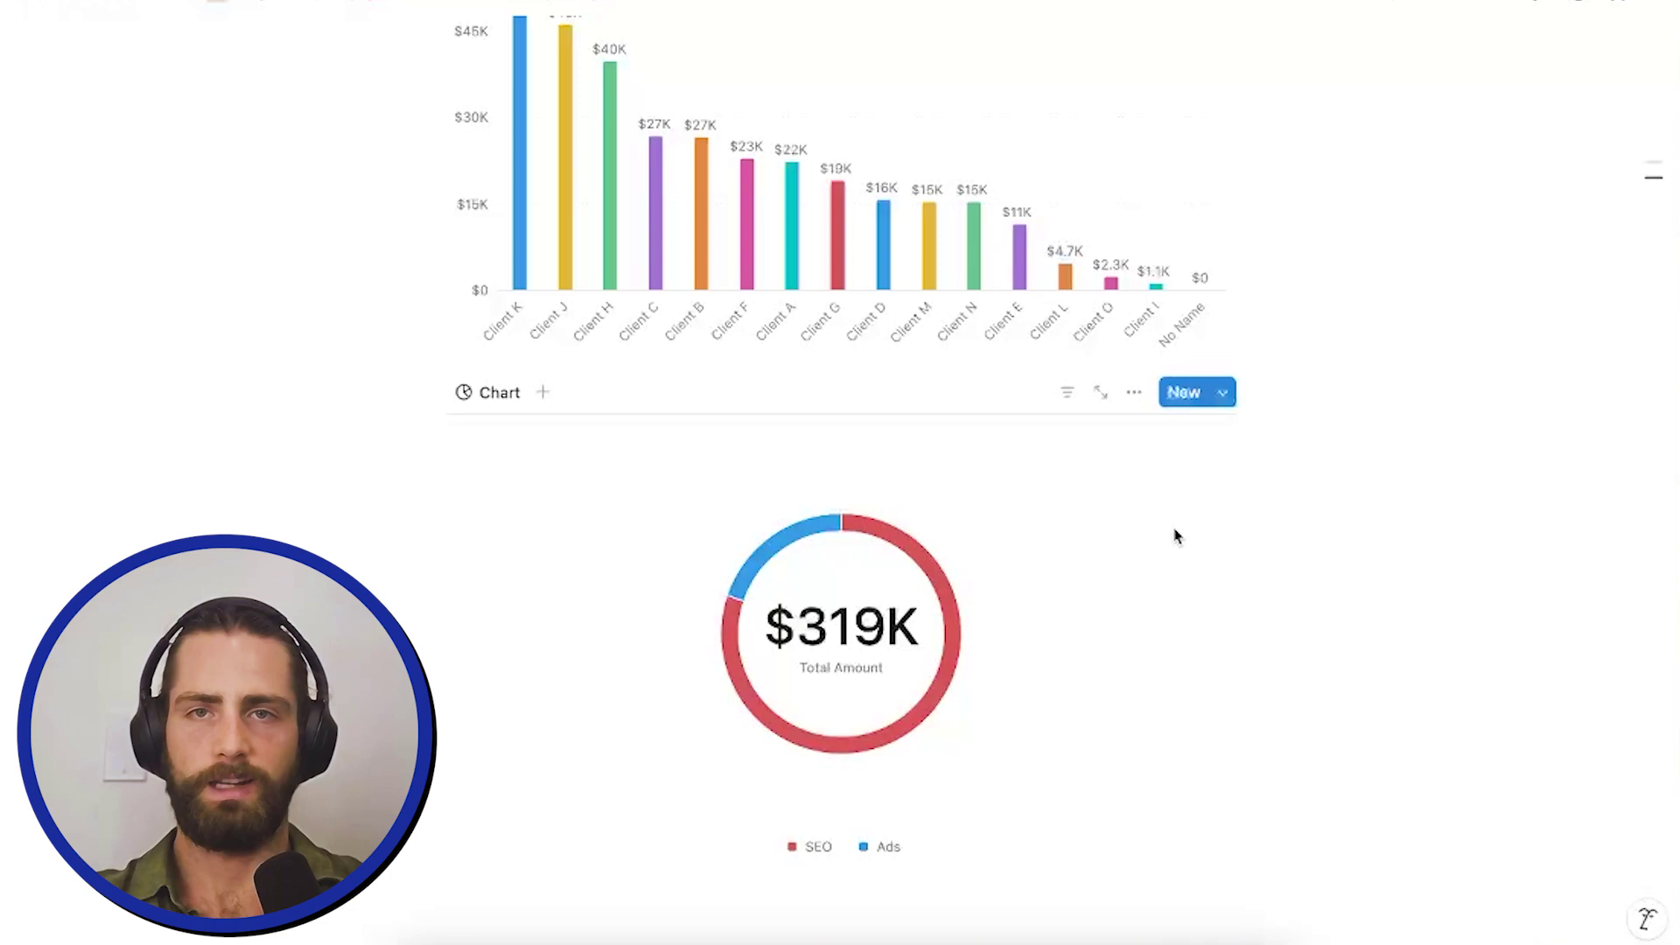
Step: Label the donut slices with Name and value (%)
{"action": "left_click", "coordinate": [1134, 391]}
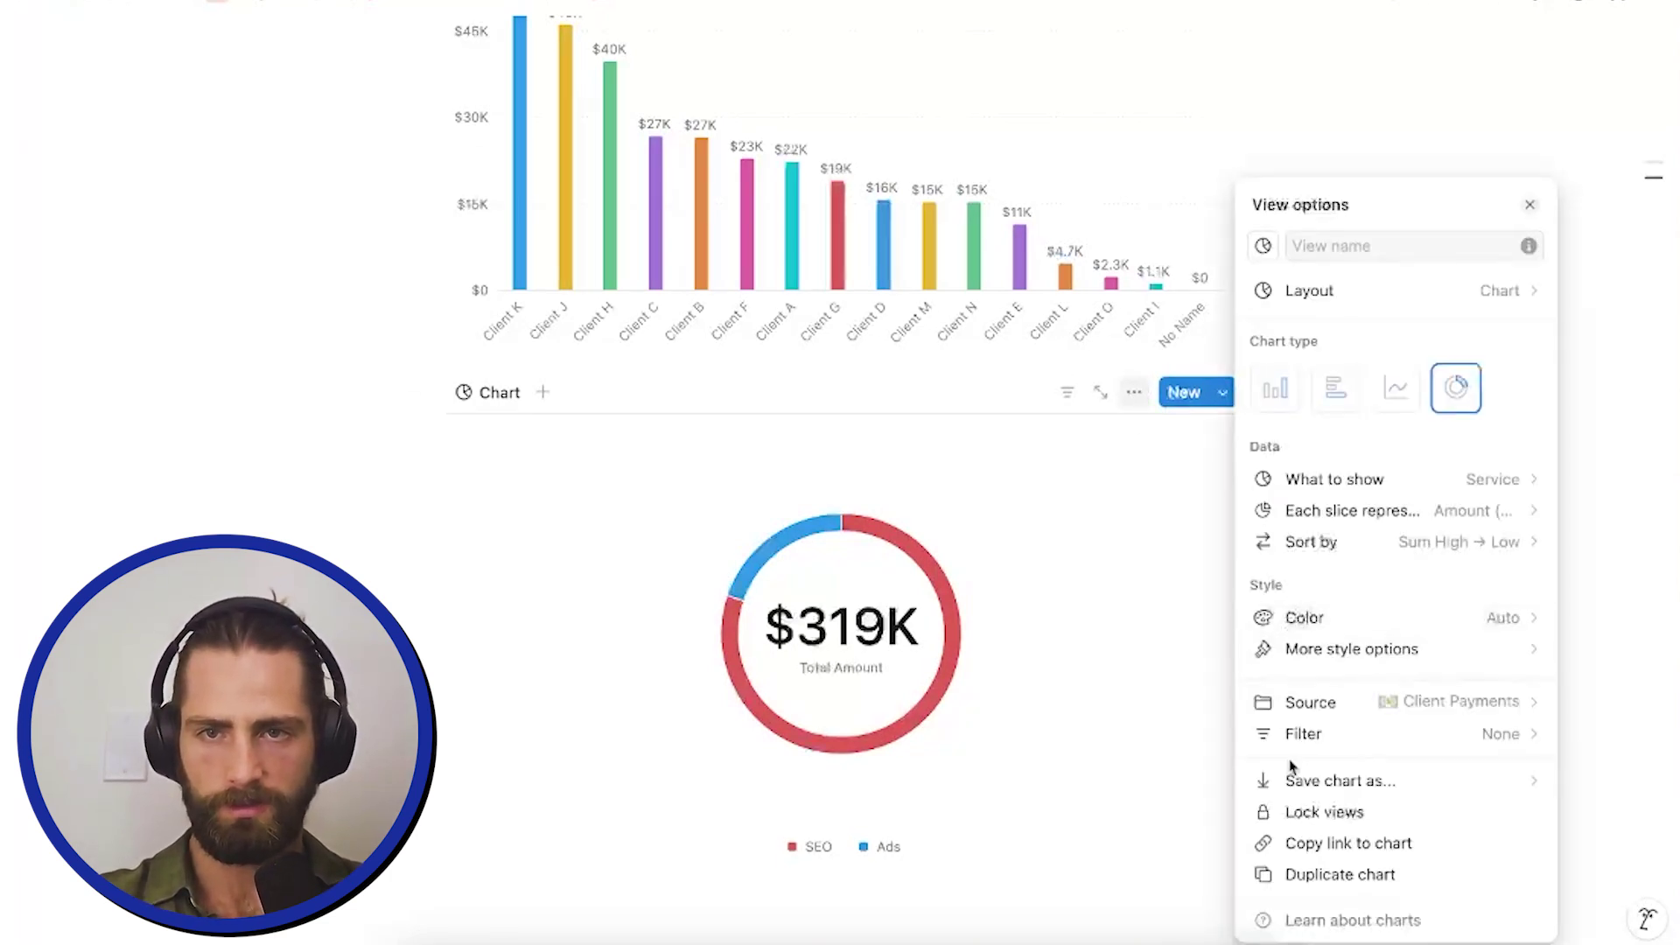
{"action": "left_click", "coordinate": [1348, 667]}
{"action": "left_click", "coordinate": [1351, 783]}
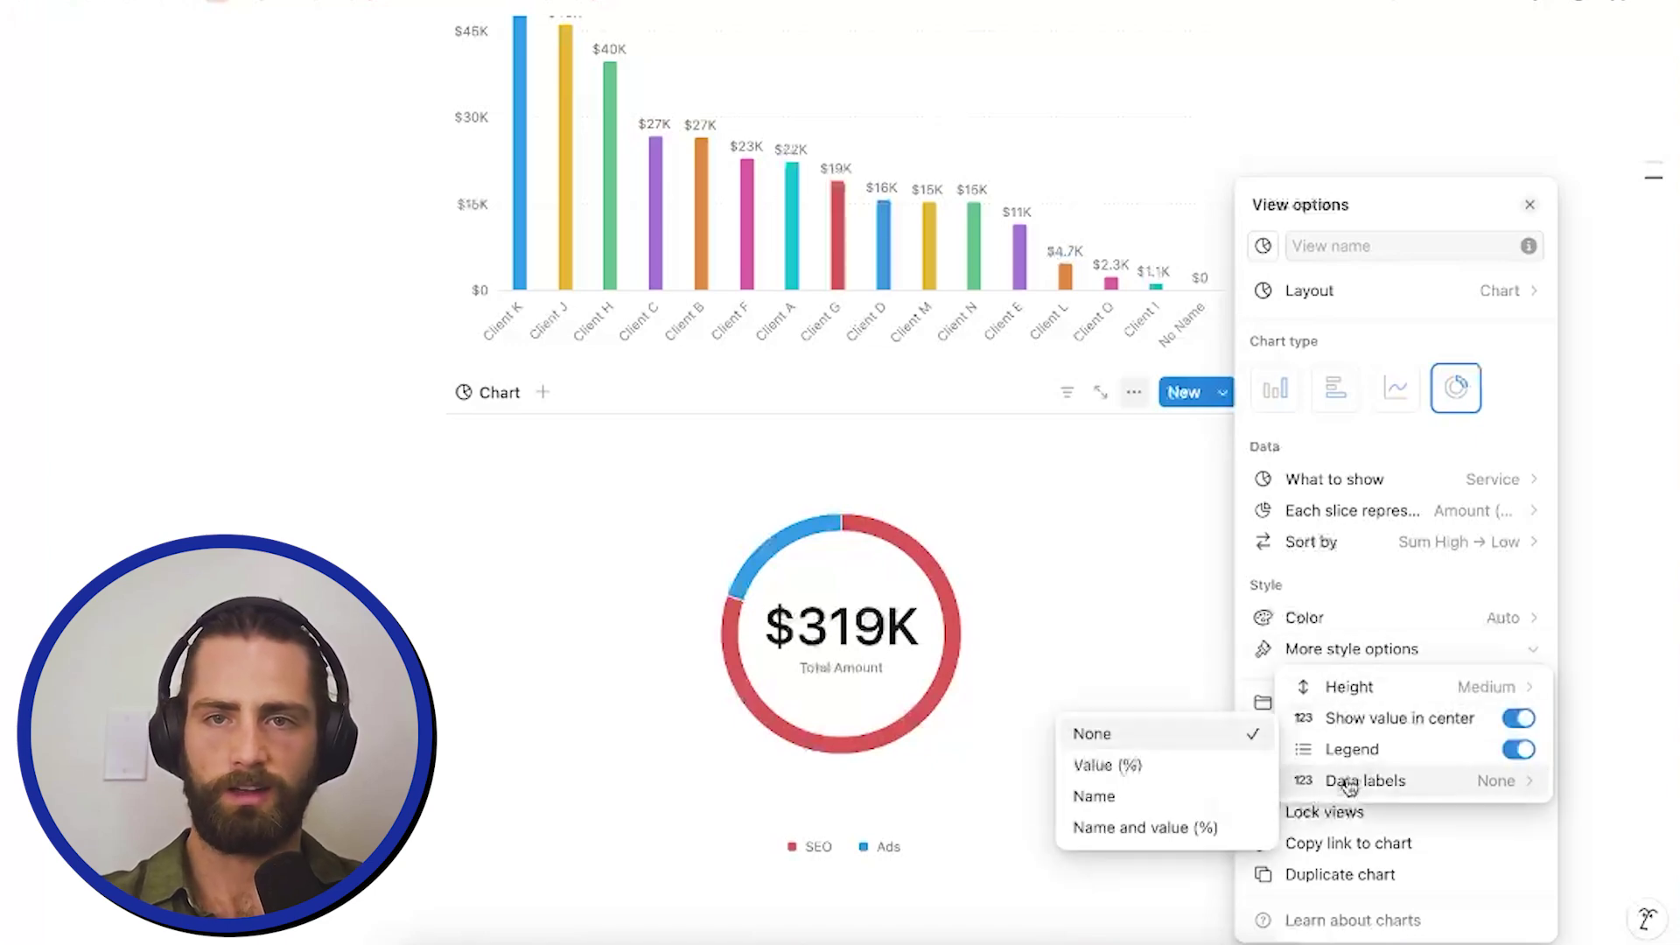
{"action": "left_click", "coordinate": [1148, 829]}
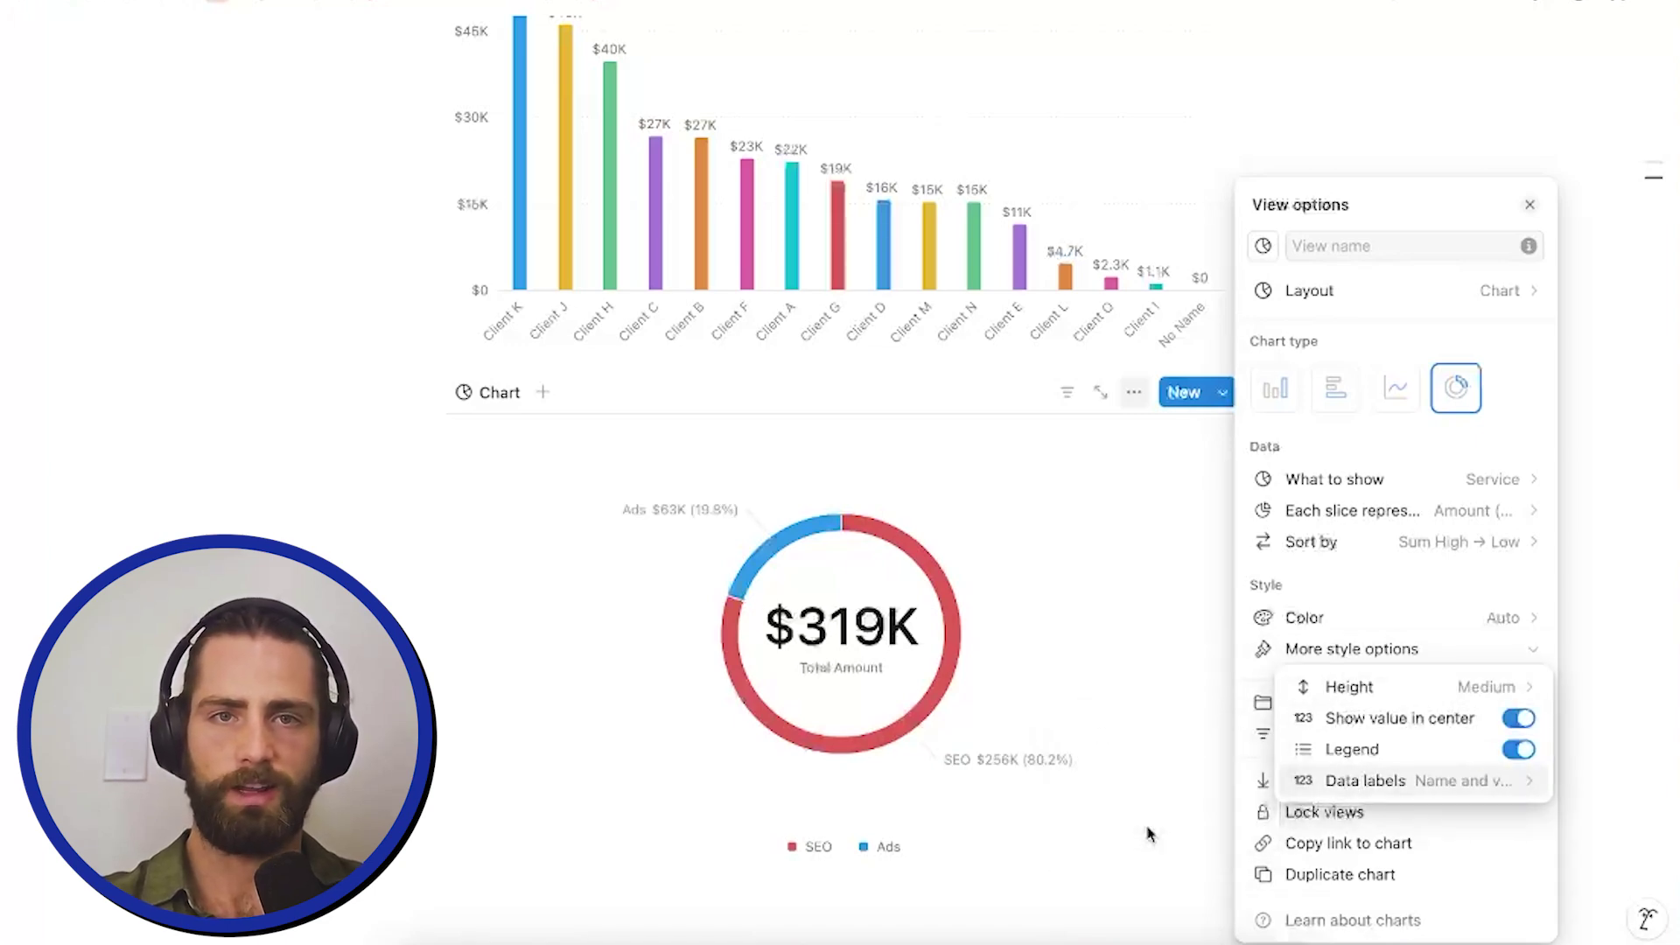
{"action": "left_click", "coordinate": [588, 665]}
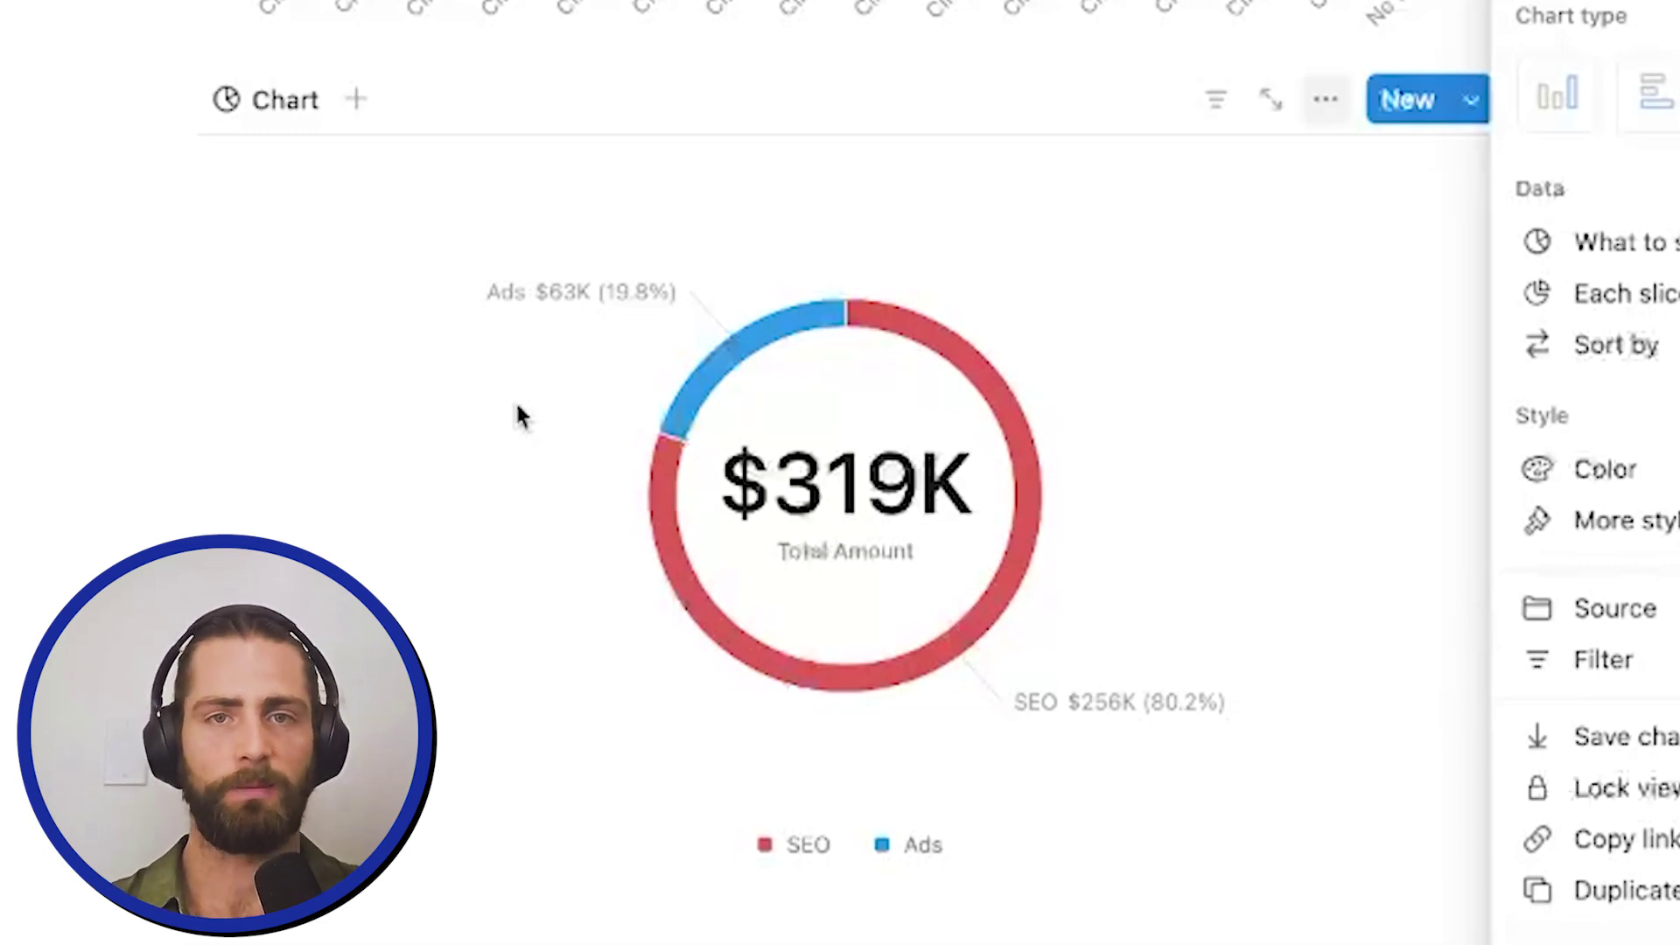
Step: Close the chart settings panel and return to the top of the Dashboard
{"action": "left_click", "coordinate": [514, 399]}
{"action": "scroll", "coordinate": [515, 399], "scroll_direction": "up", "scroll_amount": 5}
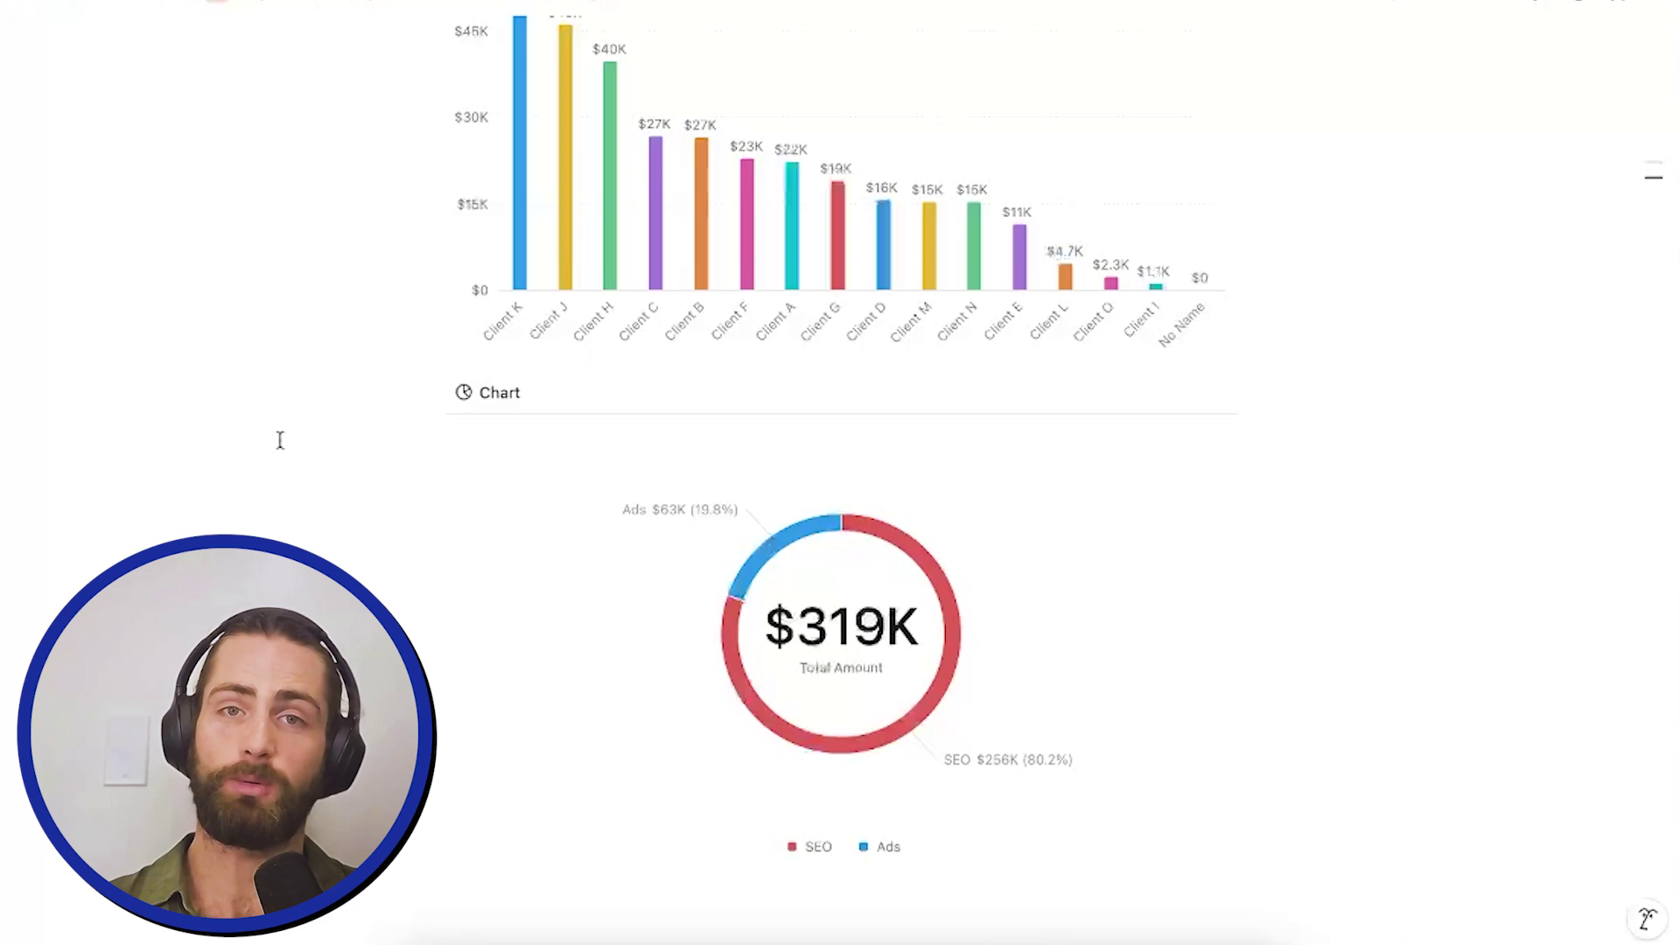
{"action": "scroll", "coordinate": [280, 439], "scroll_direction": "up", "scroll_amount": 4}
{"action": "scroll", "coordinate": [280, 440], "scroll_direction": "down", "scroll_amount": 2}
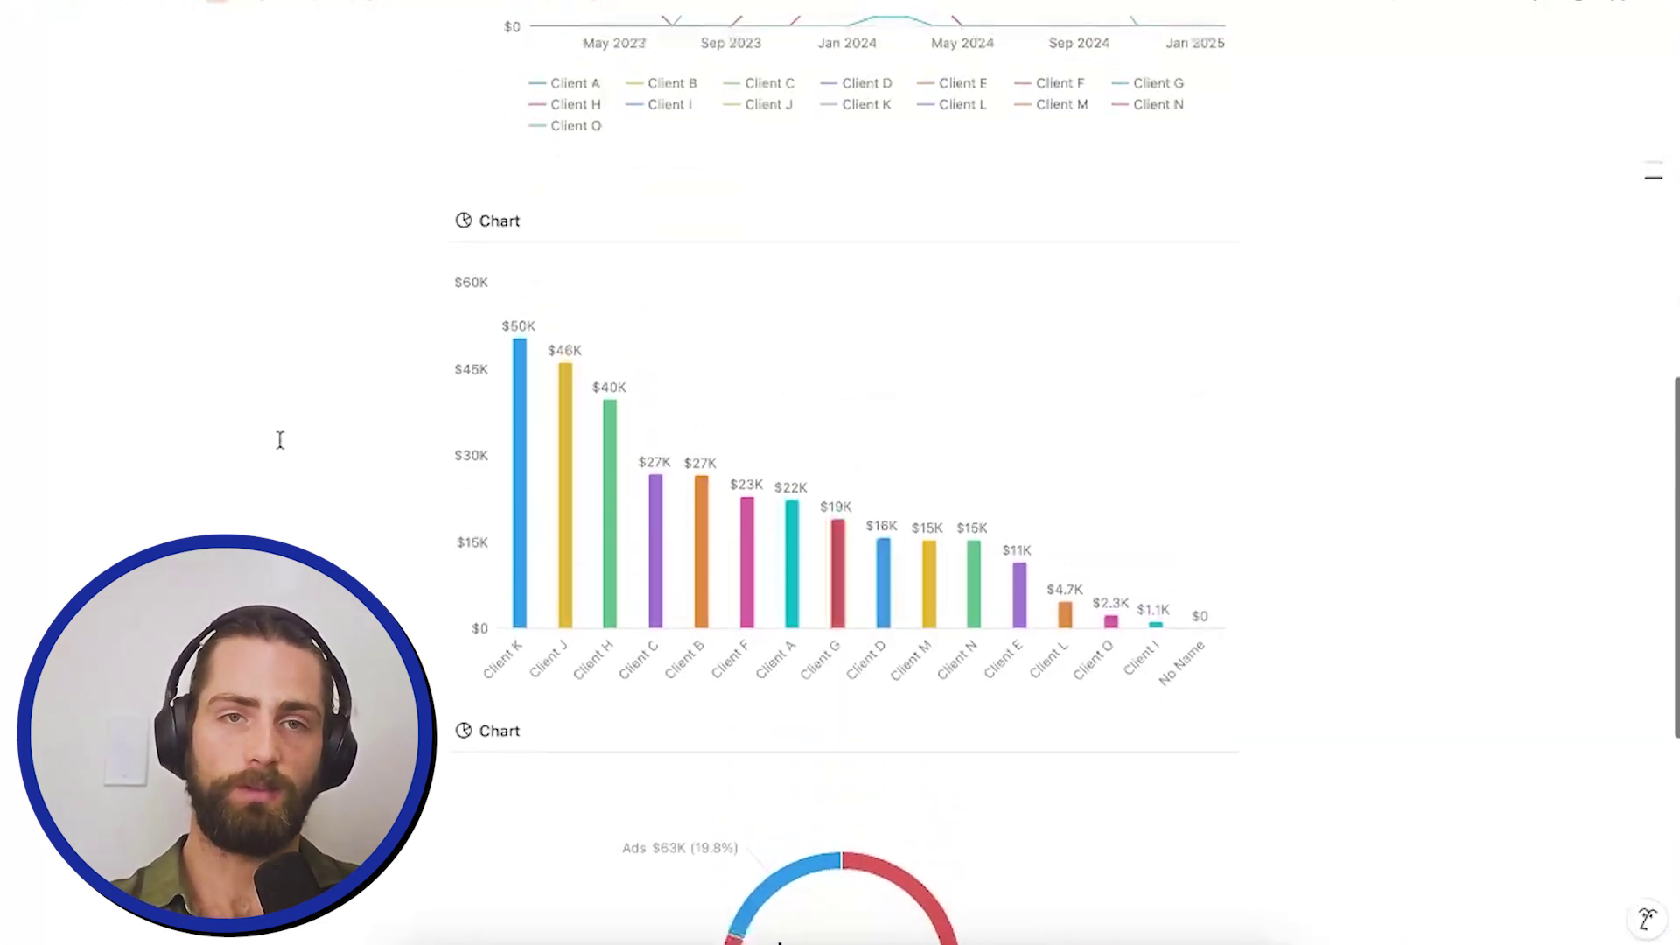
{"action": "scroll", "coordinate": [748, 739], "scroll_direction": "down", "scroll_amount": 2}
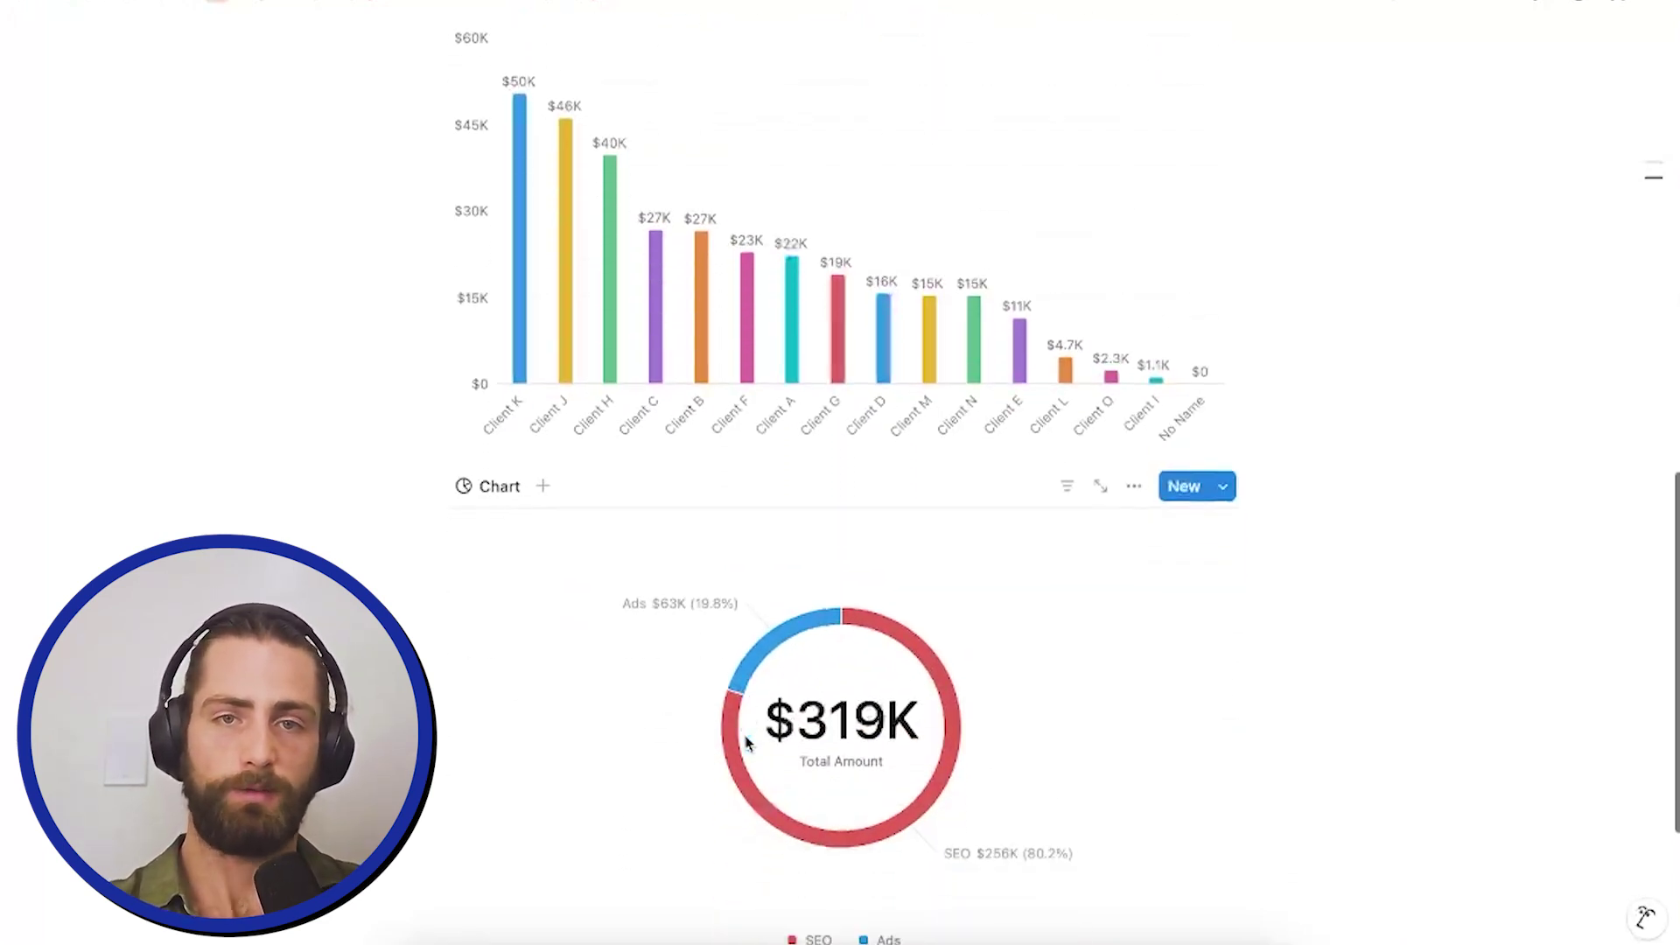
{"action": "scroll", "coordinate": [589, 702], "scroll_direction": "up", "scroll_amount": 7}
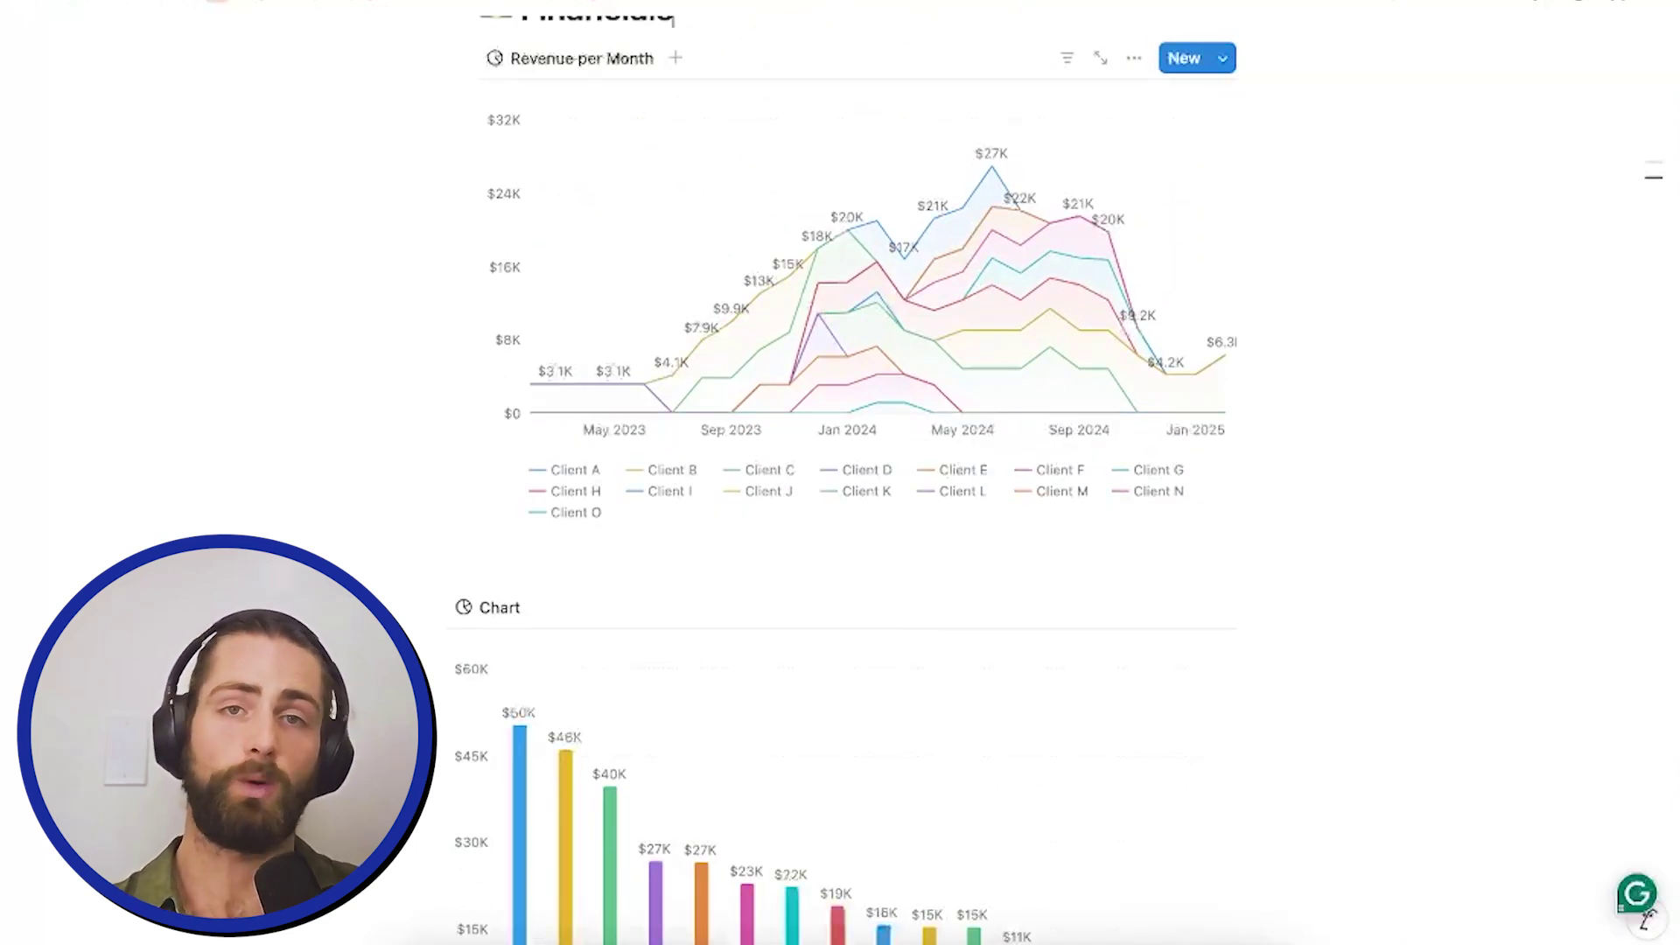
{"action": "scroll", "coordinate": [461, 457], "scroll_direction": "up", "scroll_amount": 6}
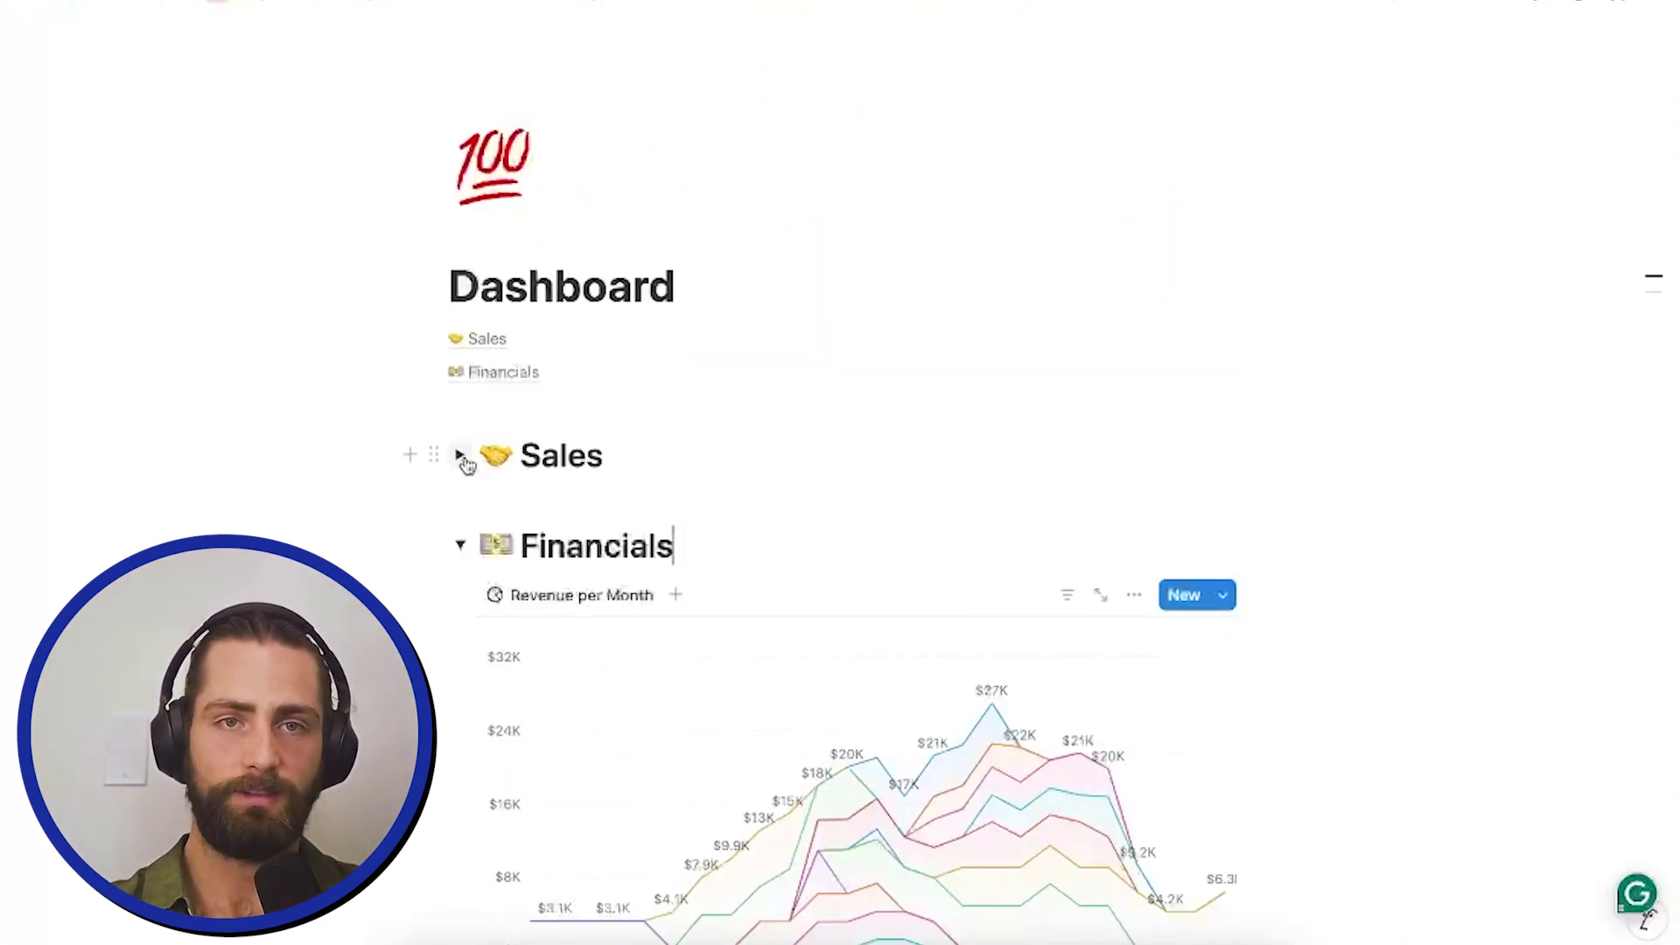
Step: Expand the Sales toggle and view its charts down to Leads by Source
{"action": "left_click", "coordinate": [459, 454]}
{"action": "scroll", "coordinate": [857, 478], "scroll_direction": "down", "scroll_amount": 8}
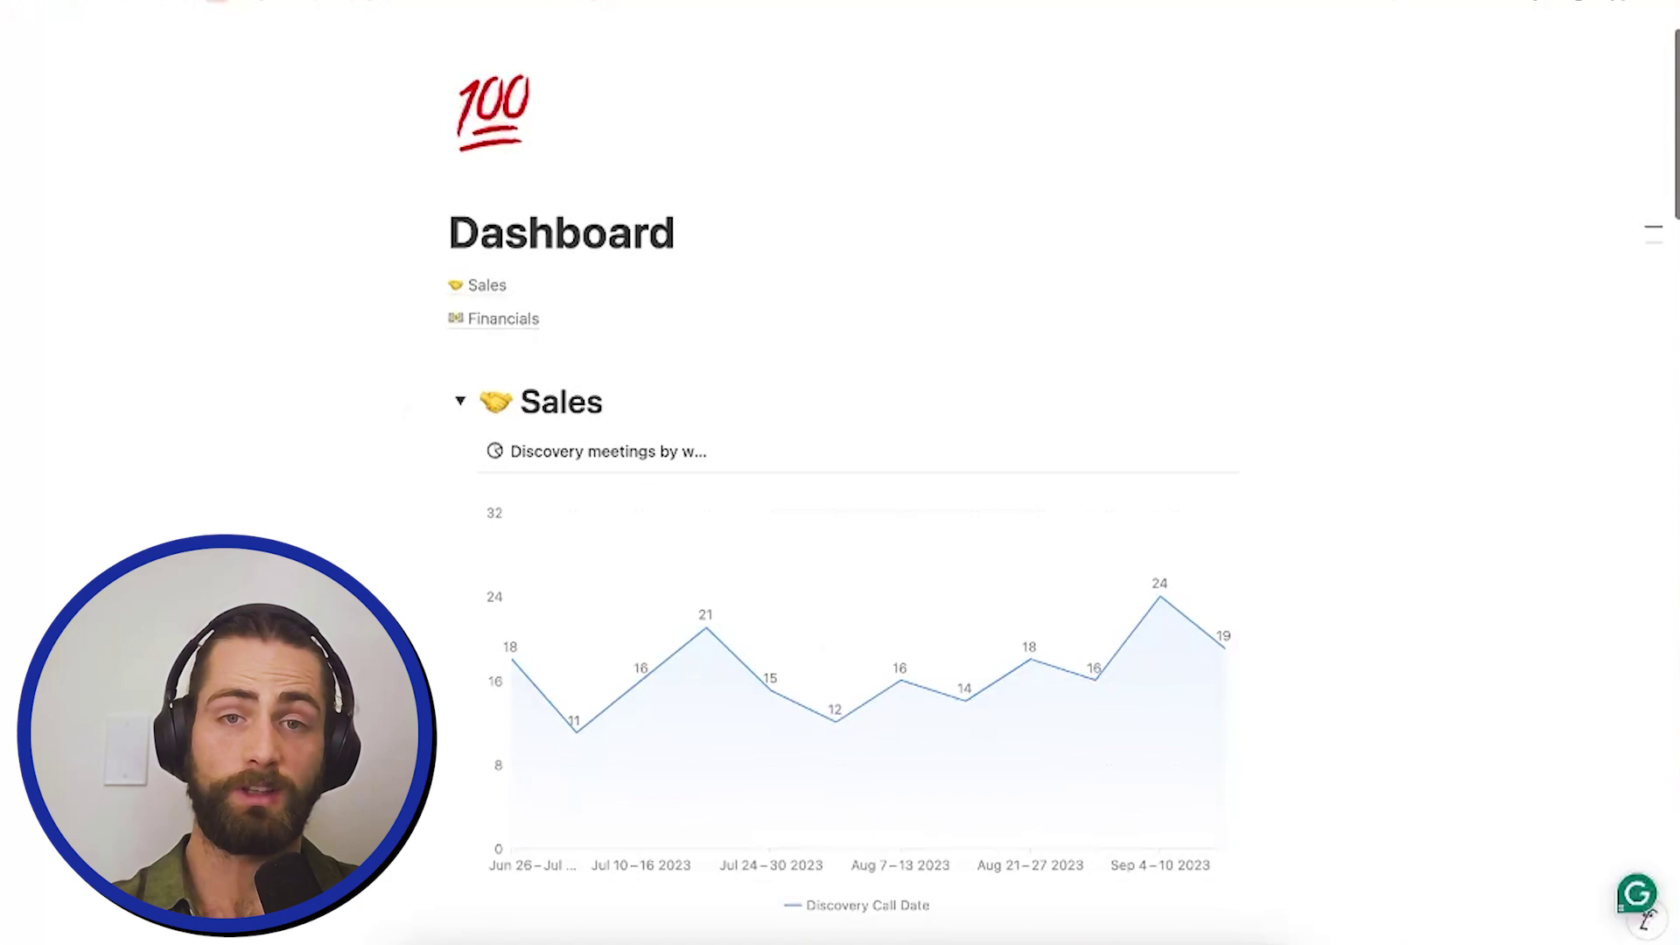
{"action": "scroll", "coordinate": [858, 478], "scroll_direction": "down", "scroll_amount": 12}
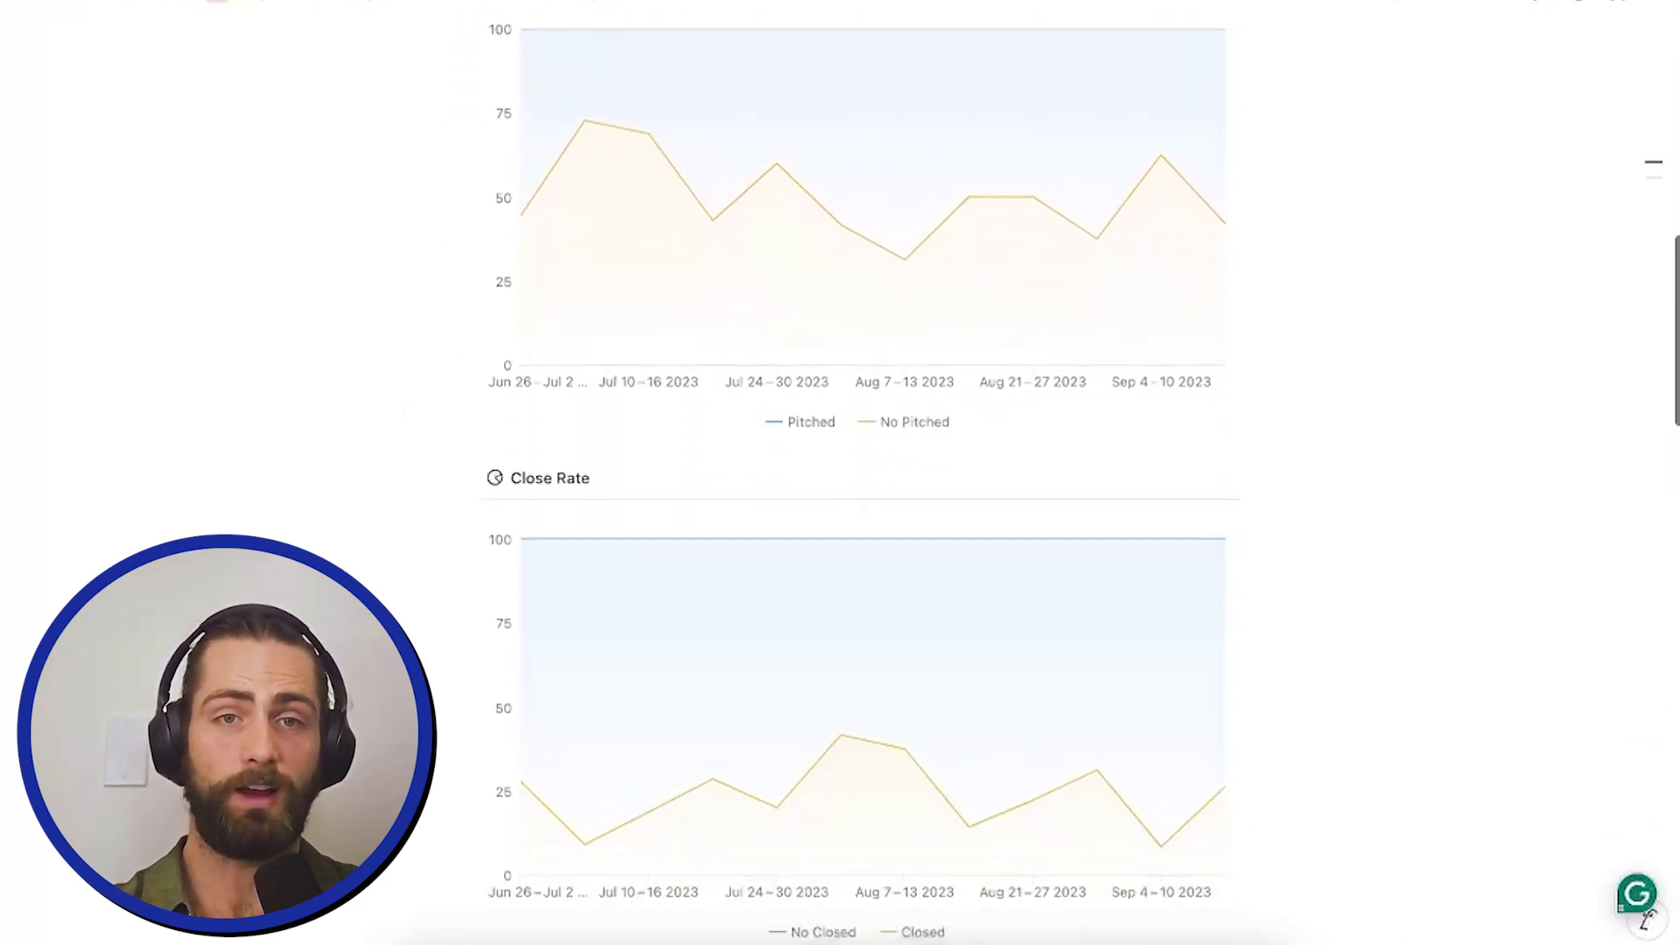
{"action": "scroll", "coordinate": [673, 926], "scroll_direction": "down", "scroll_amount": 1}
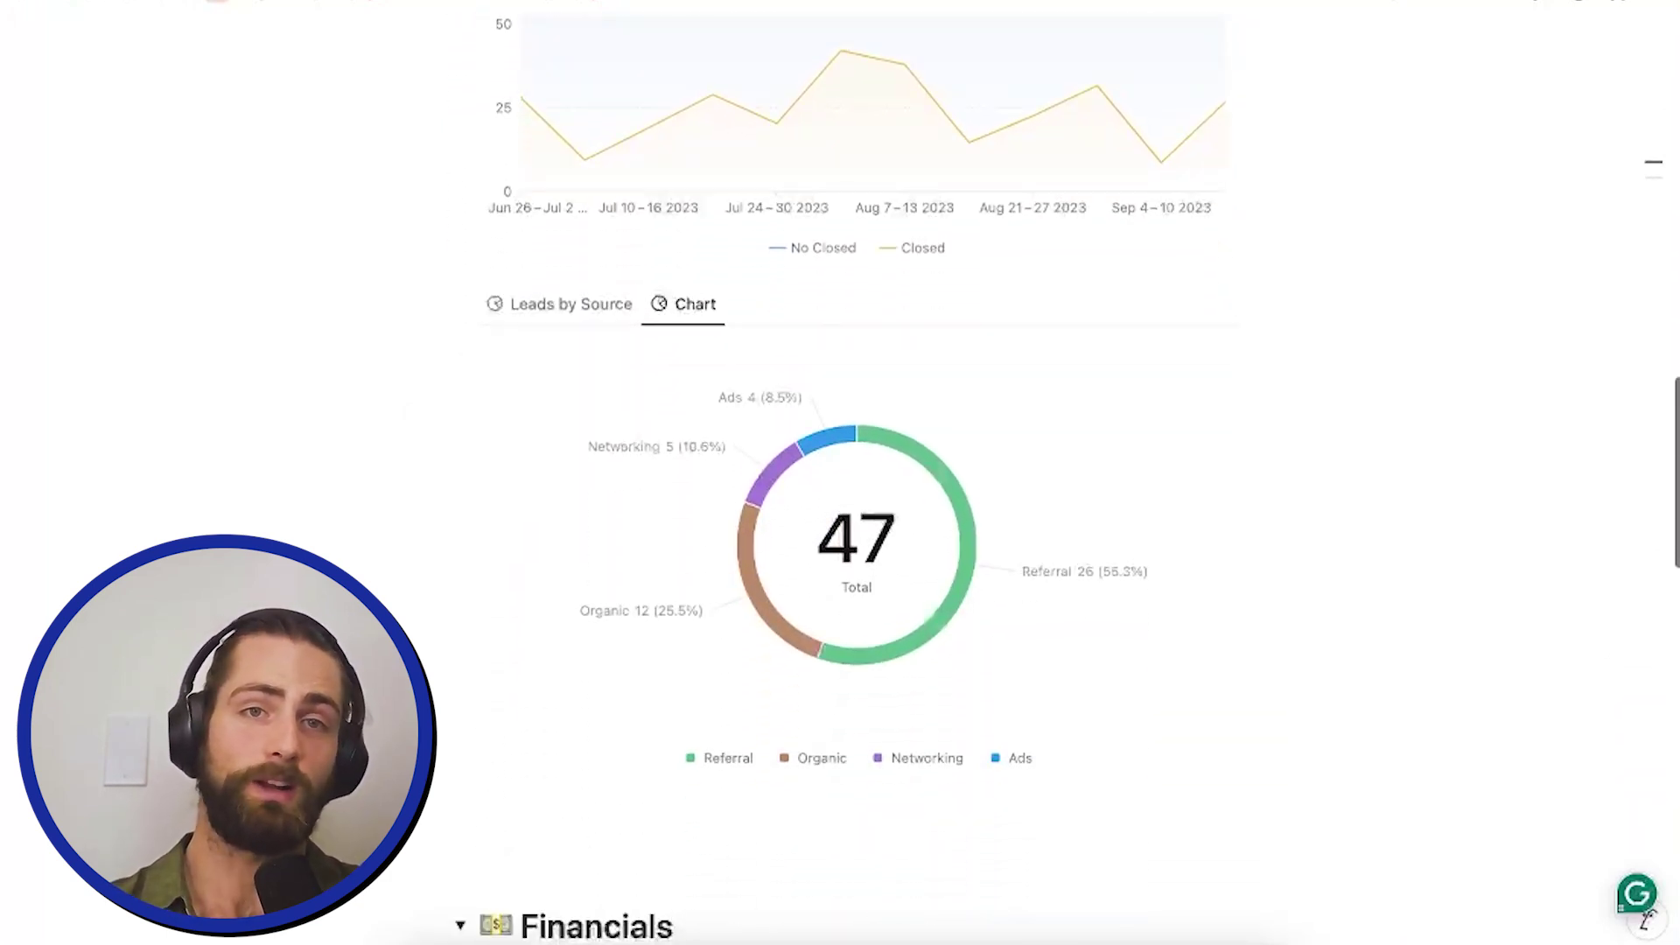